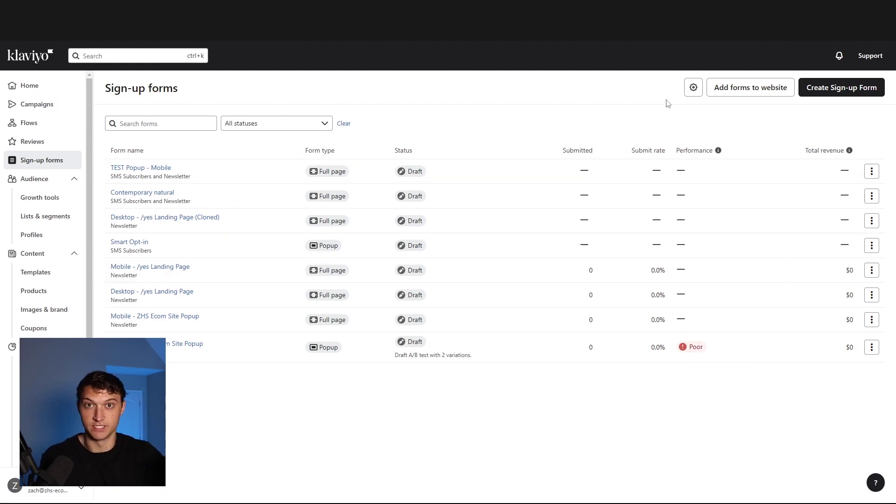
Open the sign-up forms installation dialog and look at the Shopify integration settings in a separate browser tab.
click(742, 88)
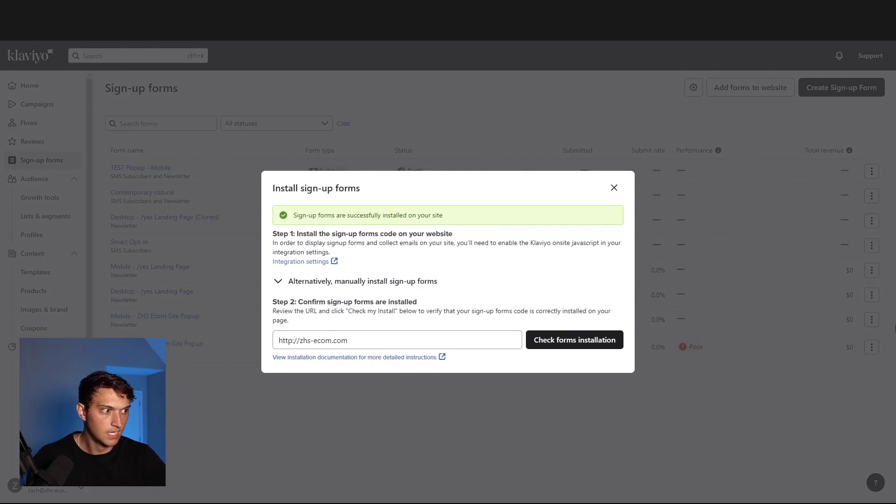
key(ctrl+plus)
key(ctrl+plus)
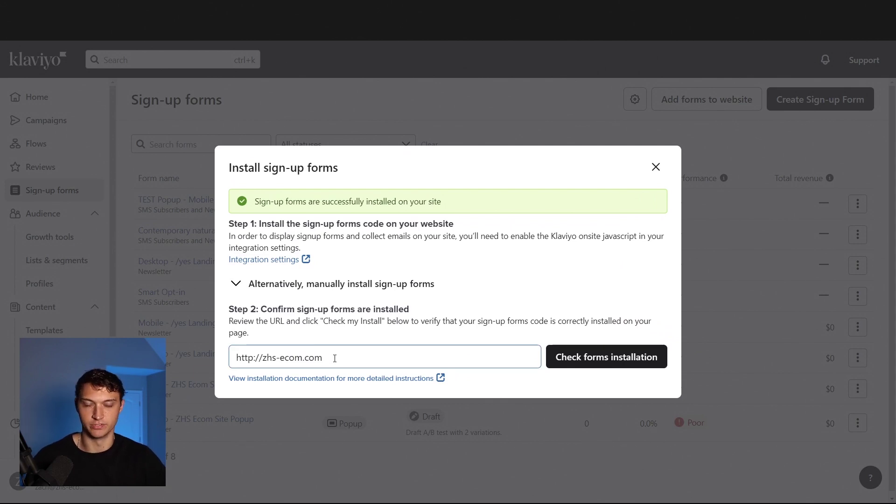
right_click(248, 260)
click(306, 274)
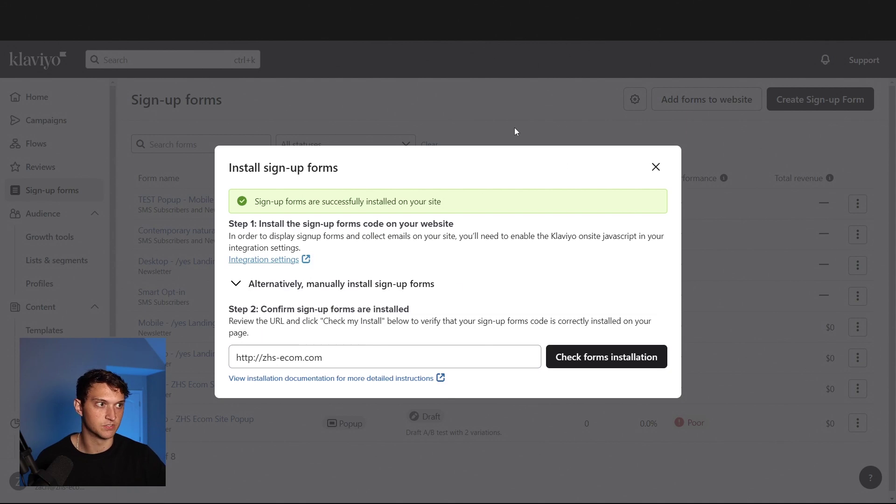
key(ctrl+Tab)
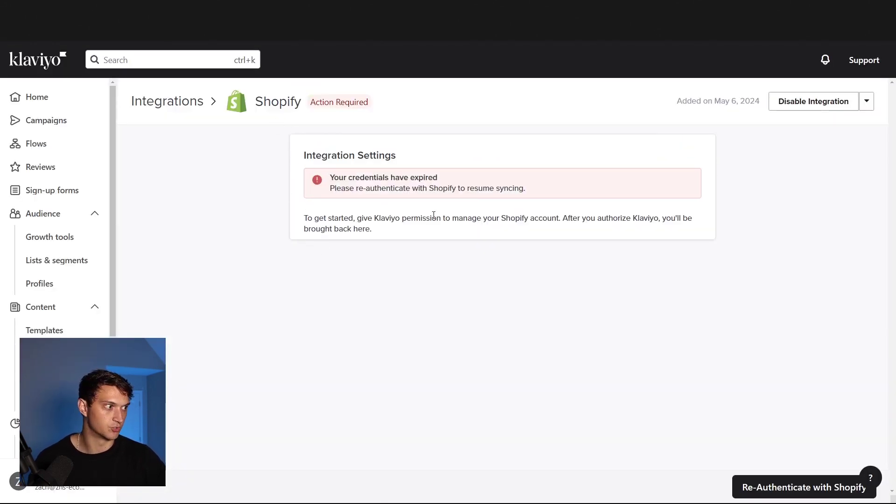
key(ctrl+shift+Tab)
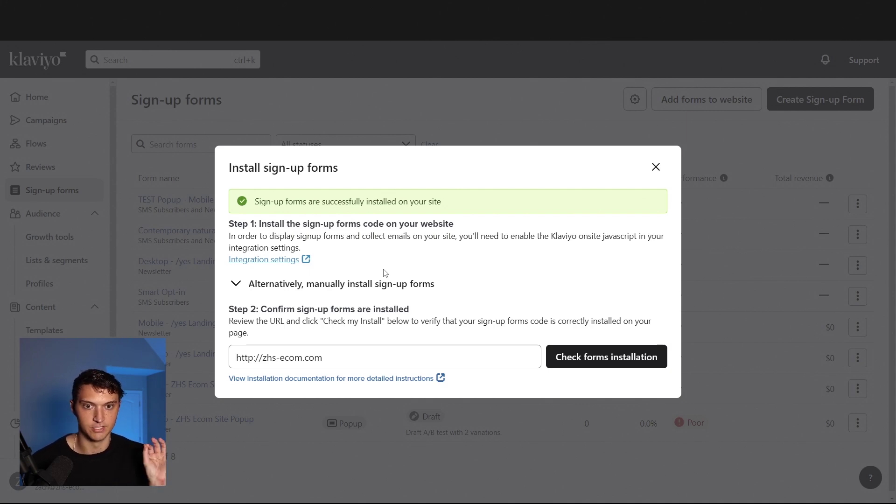
Review the website URL and the installation status in the install dialog, and close it.
drag(354, 360, 231, 359)
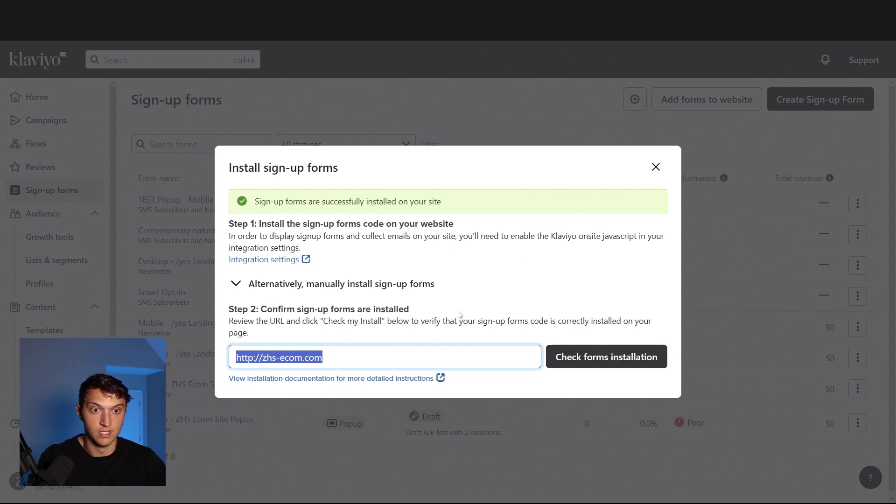
drag(255, 201, 447, 201)
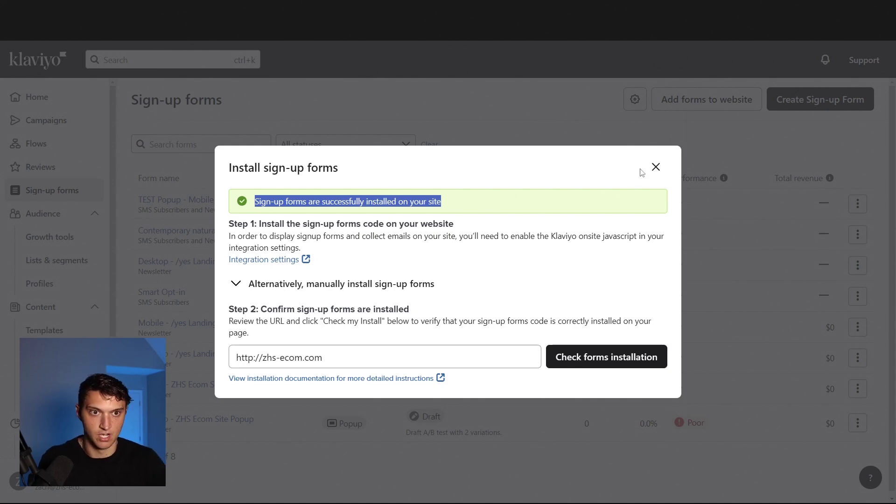
click(652, 168)
Set the form display settings to not show multiple forms at once and show only one form per session, and save.
click(627, 106)
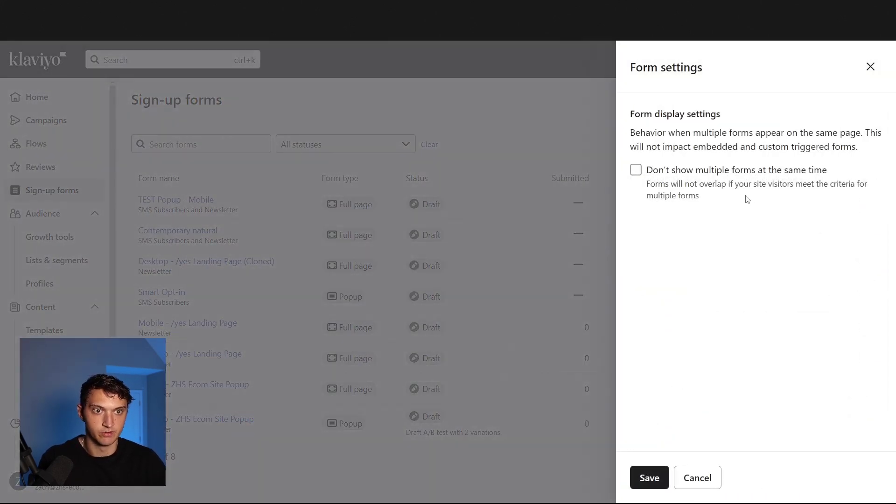
click(636, 170)
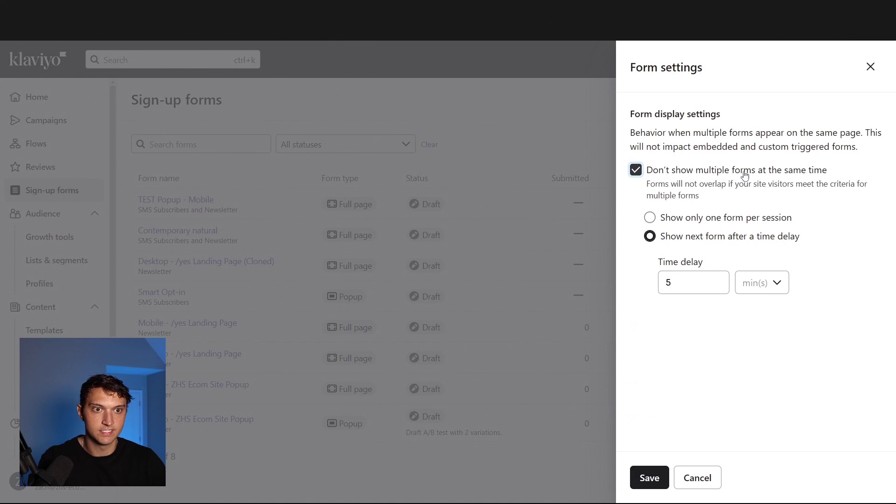
click(711, 218)
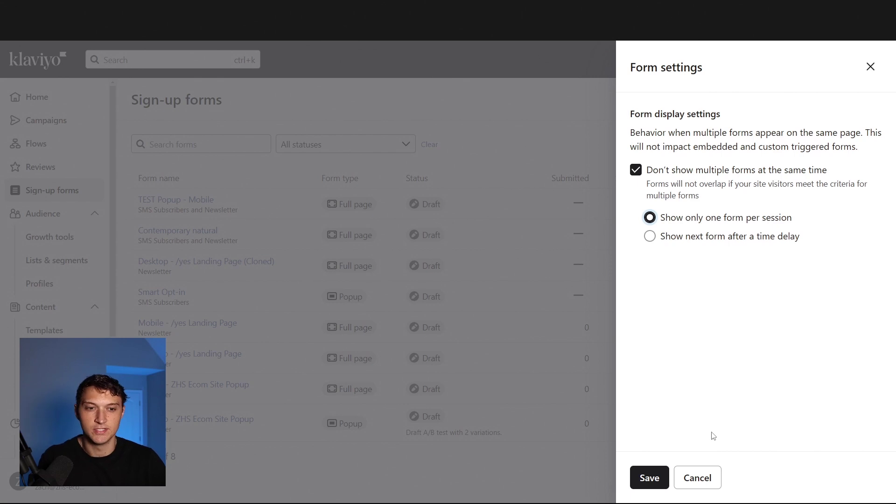
click(650, 477)
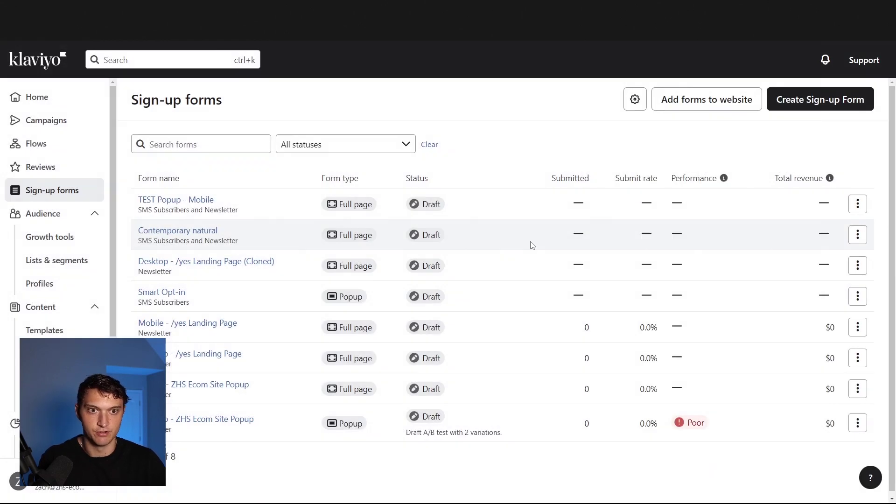
Start creating a sign-up form and browse the available form templates.
click(810, 100)
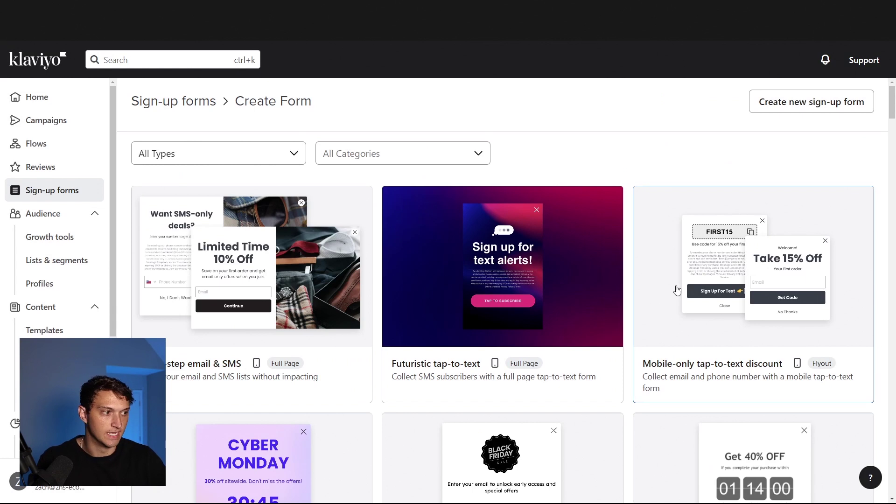
scroll(625, 279, down, 2)
scroll(626, 275, up, 2)
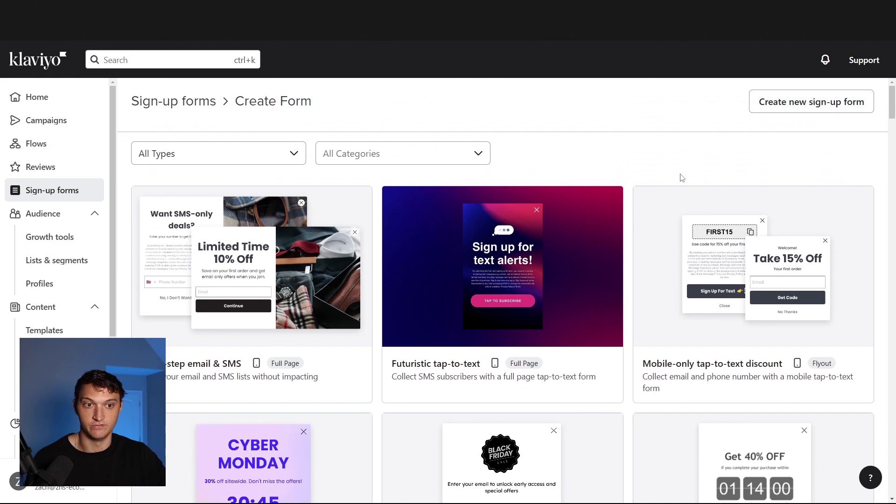
scroll(663, 252, down, 5)
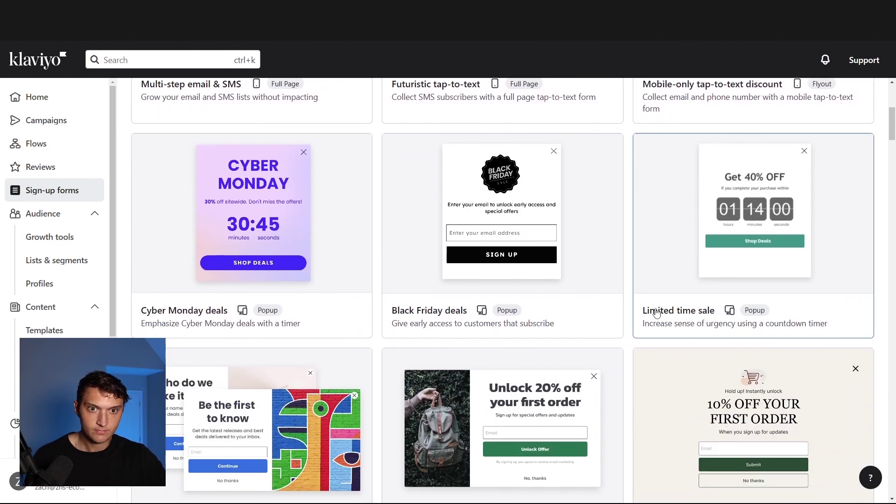
scroll(622, 295, up, 5)
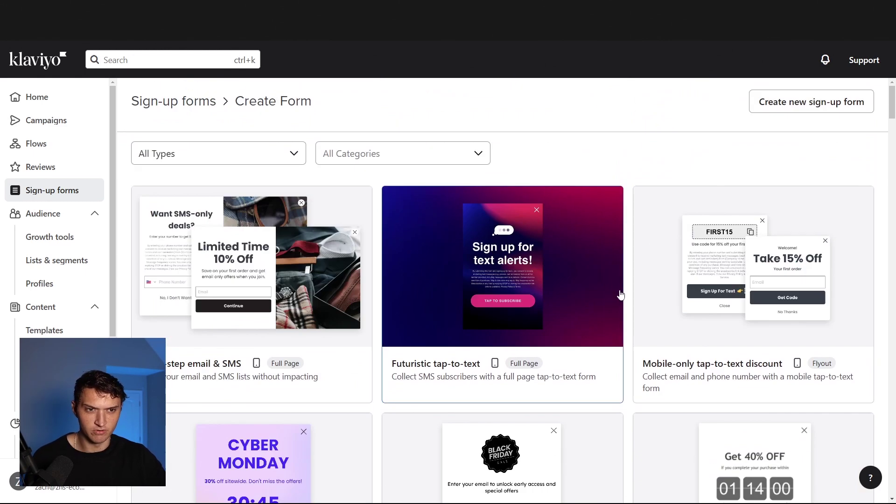
Filter the form templates by the Full Page type.
click(262, 163)
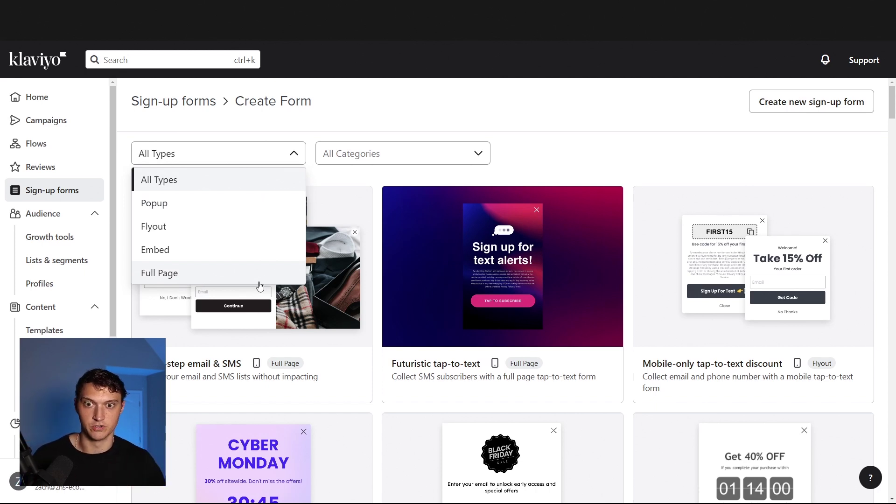
click(259, 282)
scroll(744, 419, down, 1)
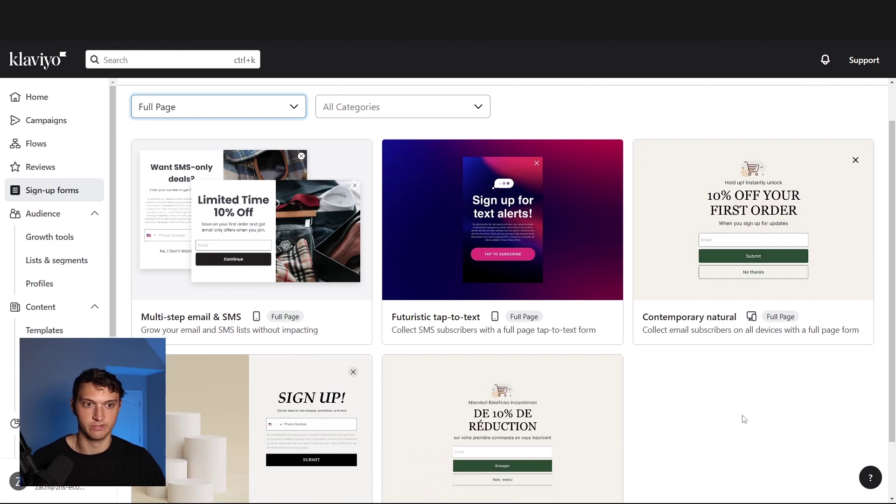
scroll(744, 369, up, 1)
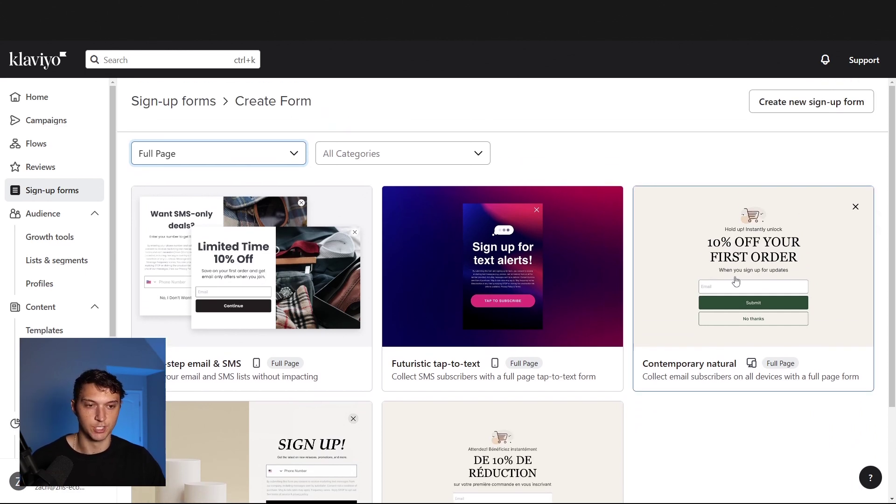
Choose the Contemporary natural template and name the form "Desktop Popup - TEST".
click(738, 245)
scroll(711, 358, down, 1)
drag(734, 312, 527, 289)
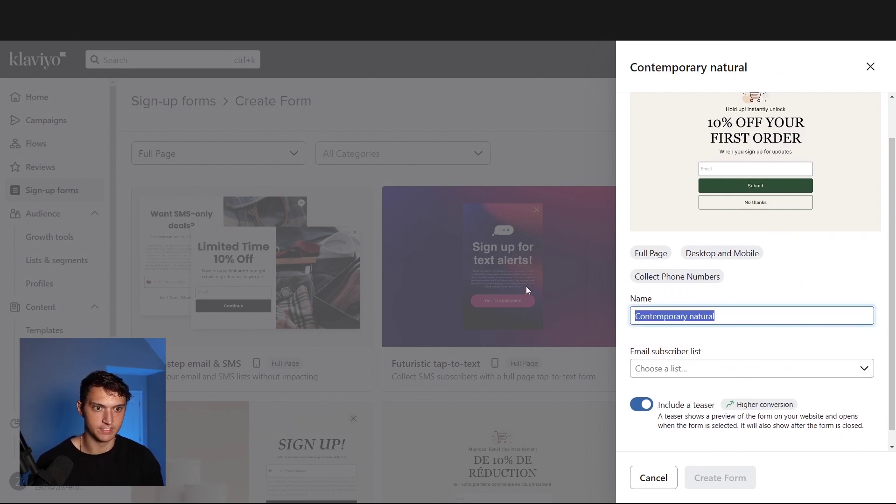
text(De)
key(BackSpace)
text(esktop Popup - TEST)
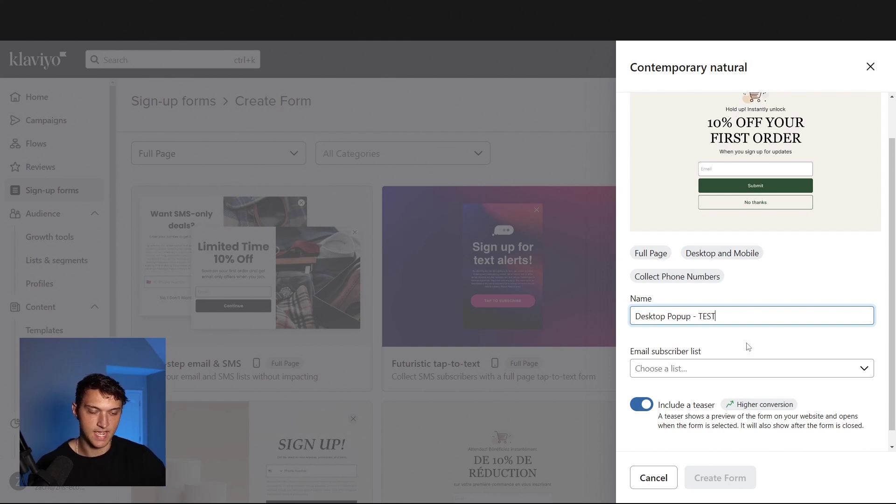
Assign the Newsletter list as the email subscriber list and create the form with its teaser included.
scroll(765, 310, up, 1)
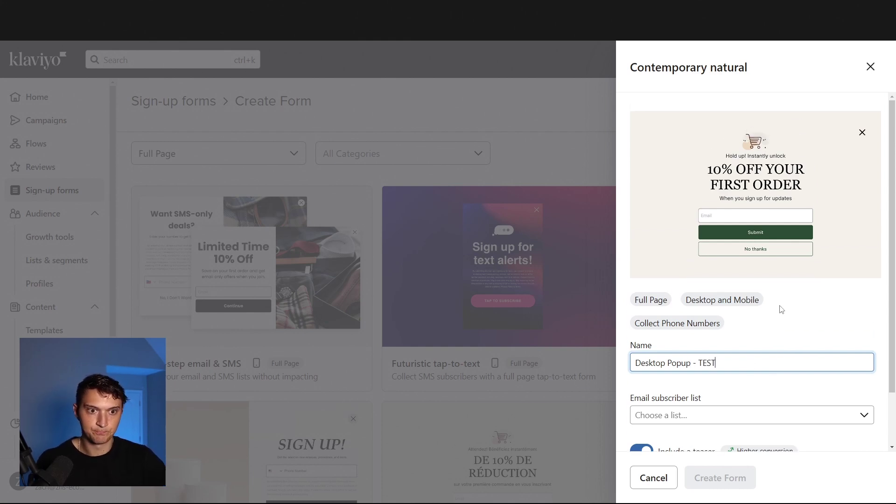
click(738, 422)
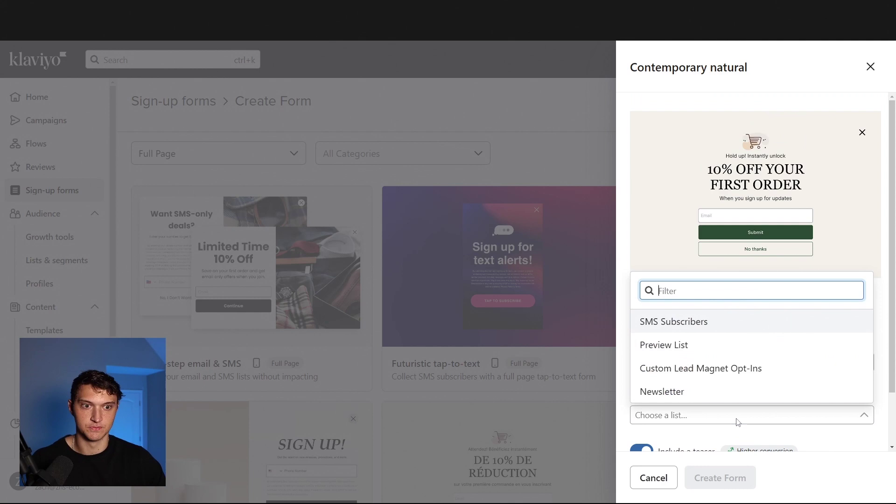
click(747, 391)
scroll(749, 396, down, 1)
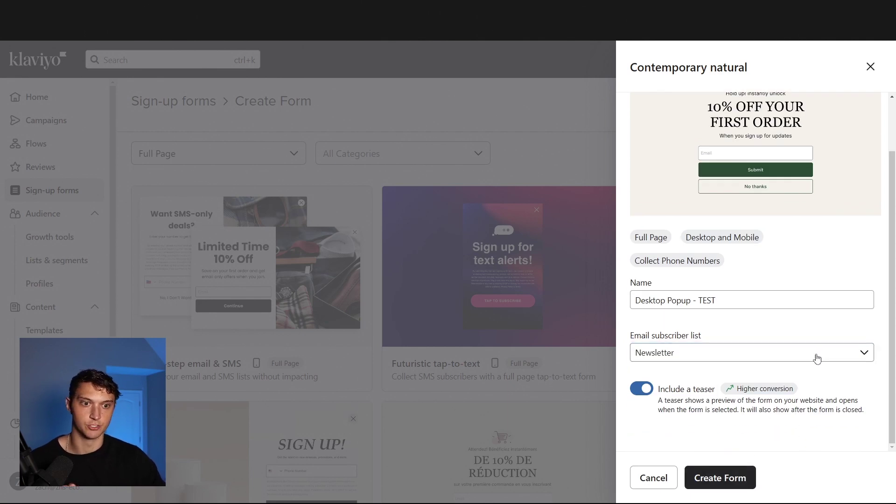
click(735, 480)
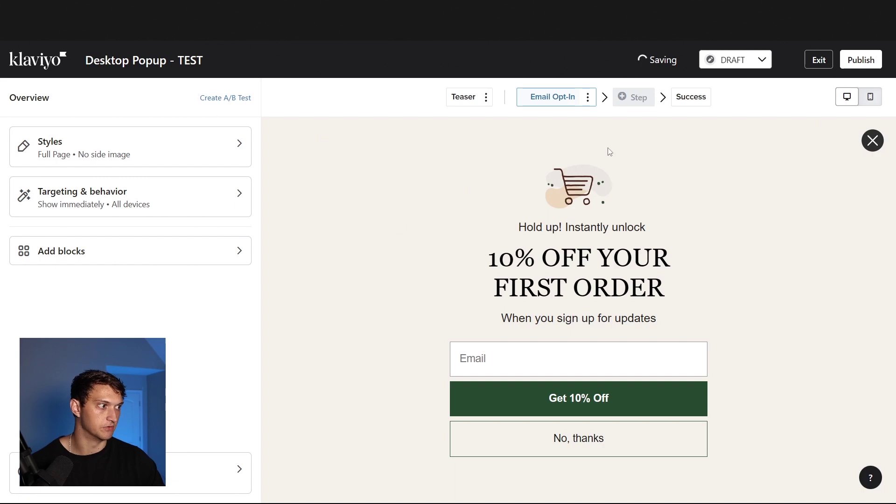
Reload the form editor and set the teaser's size to Large.
key(F5)
key(Return)
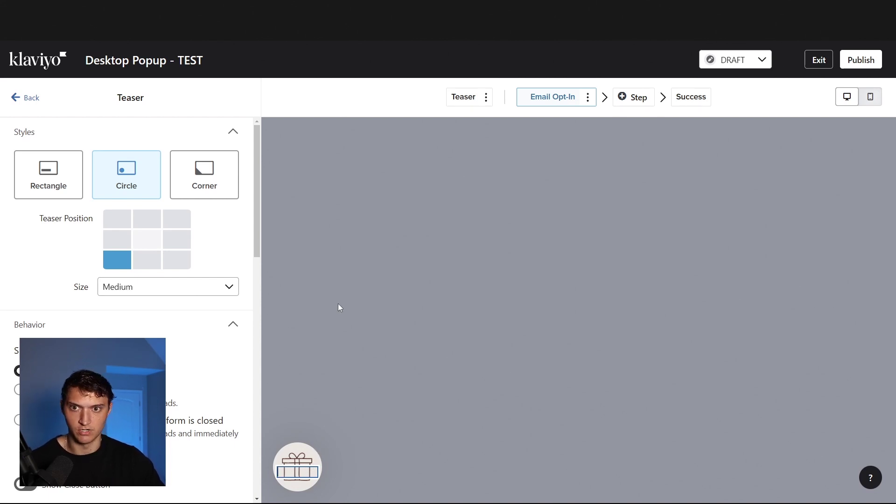
scroll(139, 190, down, 2)
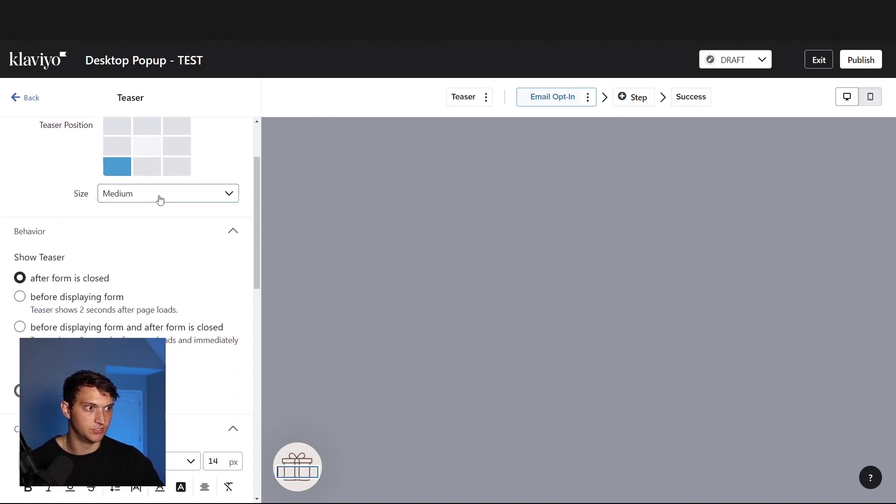
click(159, 196)
click(174, 307)
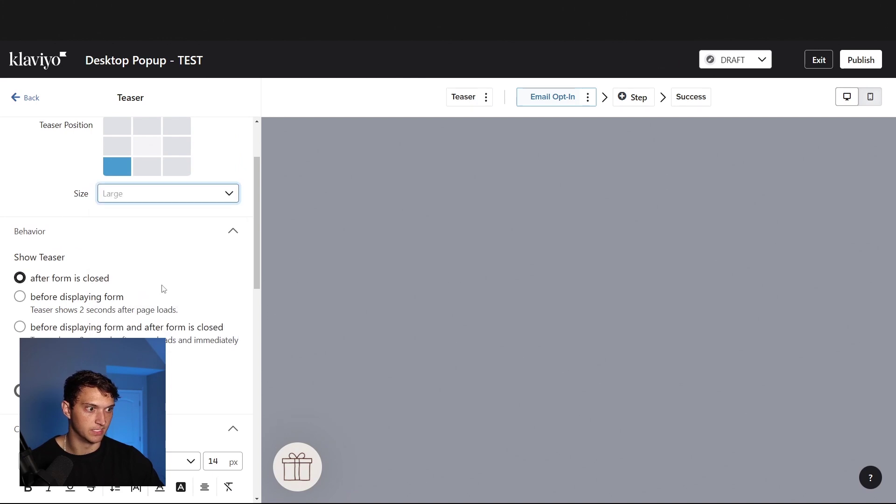
Try the teaser's Show Close Button option and switch it back off.
scroll(87, 241, down, 1)
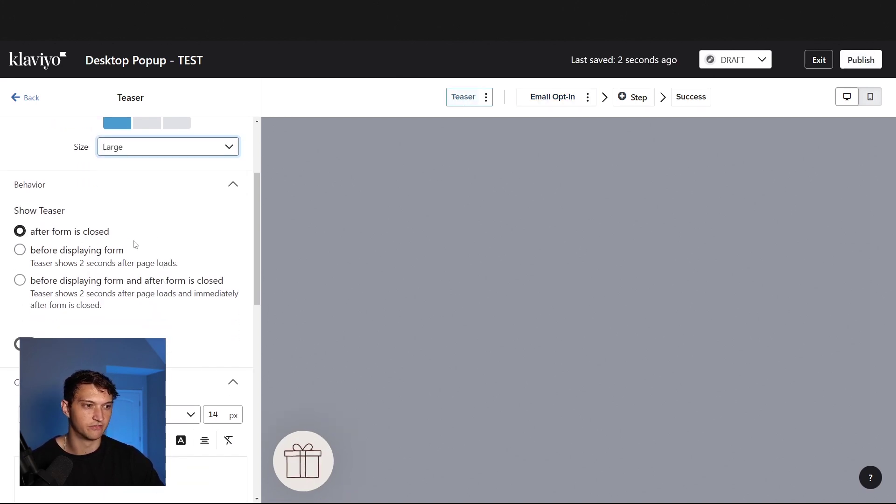
scroll(200, 280, down, 1)
scroll(171, 269, down, 2)
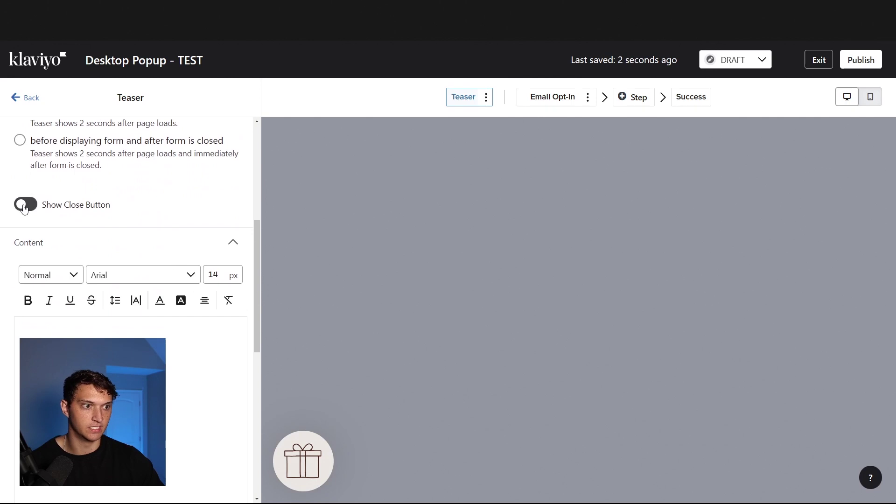
click(43, 204)
click(43, 204)
Enter "Want 10% Off?" as the teaser's text and select all of it.
scroll(97, 279, down, 3)
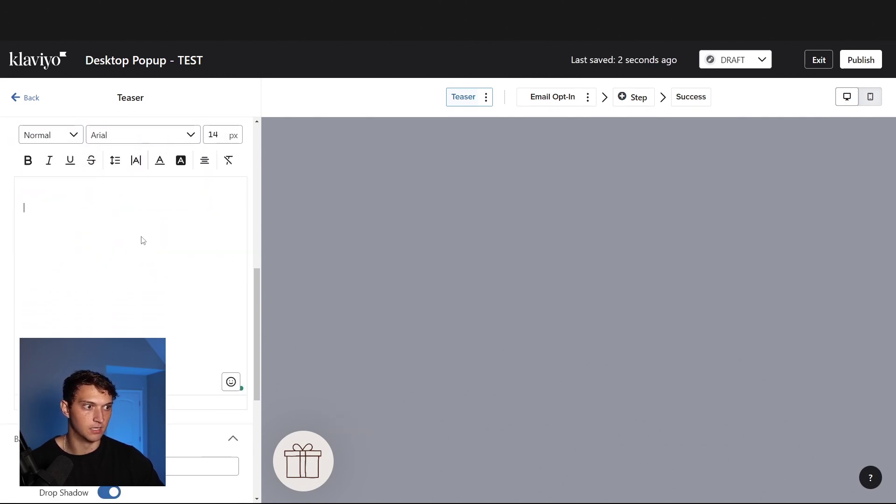
text(Want )
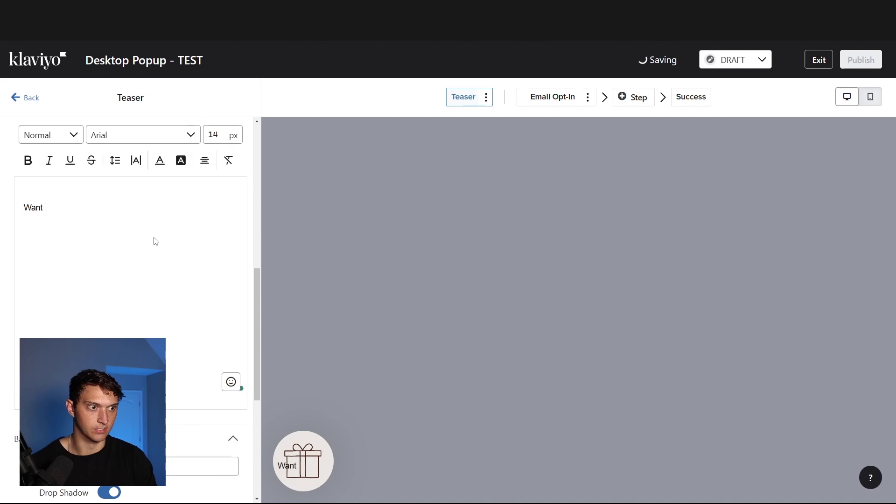
text(10% Off?)
key(ctrl+a)
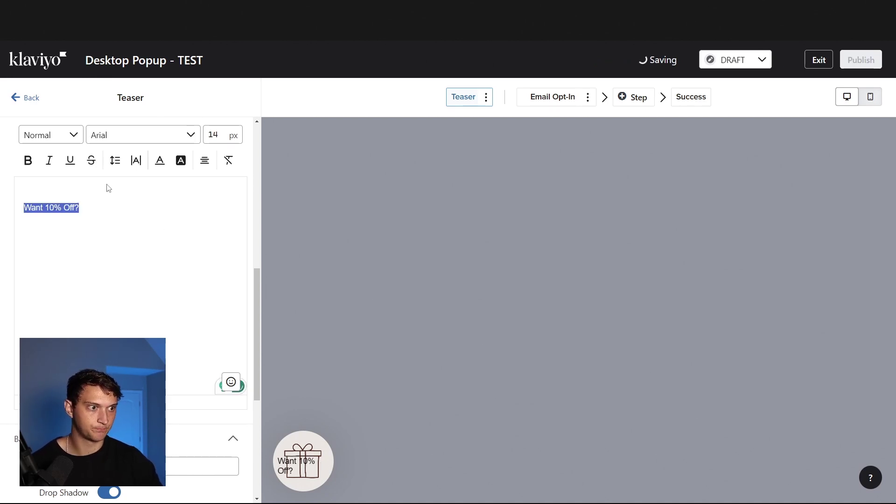
Turn off the teaser's background image and set its background color to DDDDDD.
scroll(170, 304, down, 5)
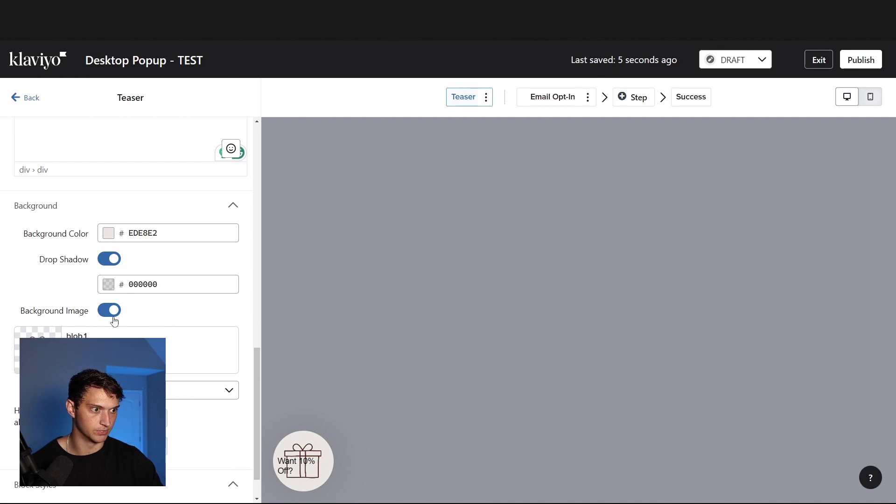
click(112, 315)
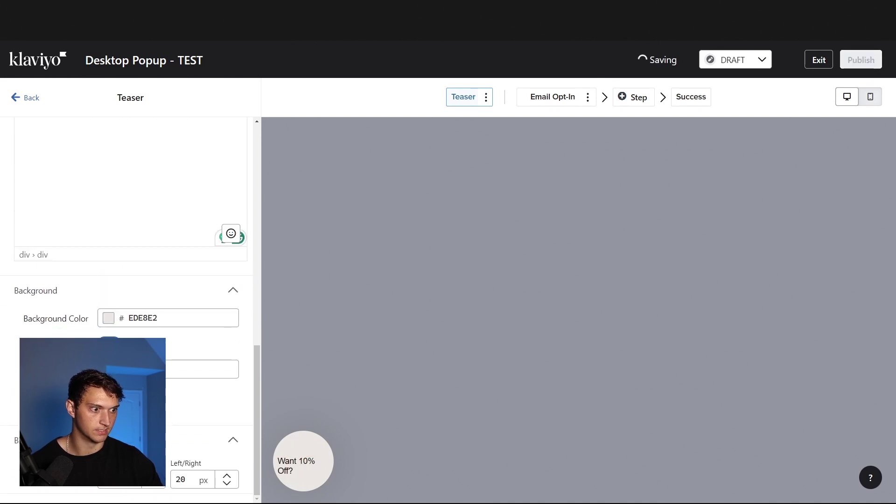
click(178, 318)
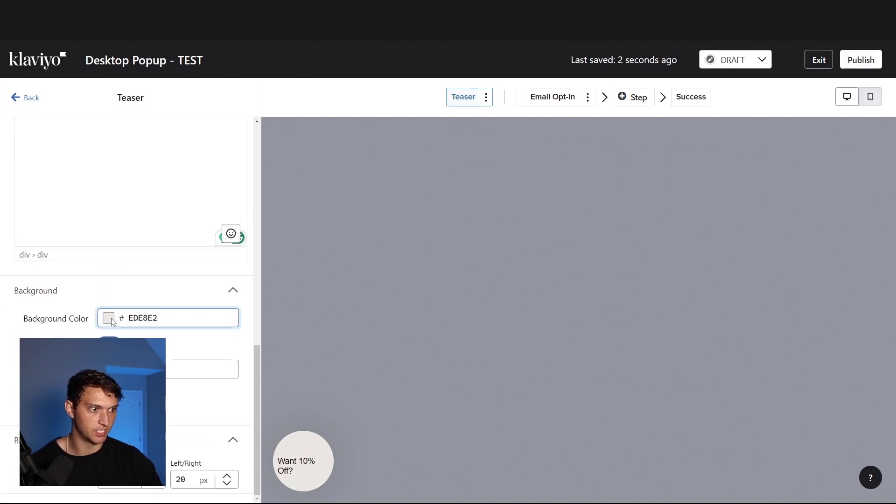
mouse_move(106, 342)
mouse_down()
mouse_move(100, 379)
mouse_move(101, 348)
mouse_up()
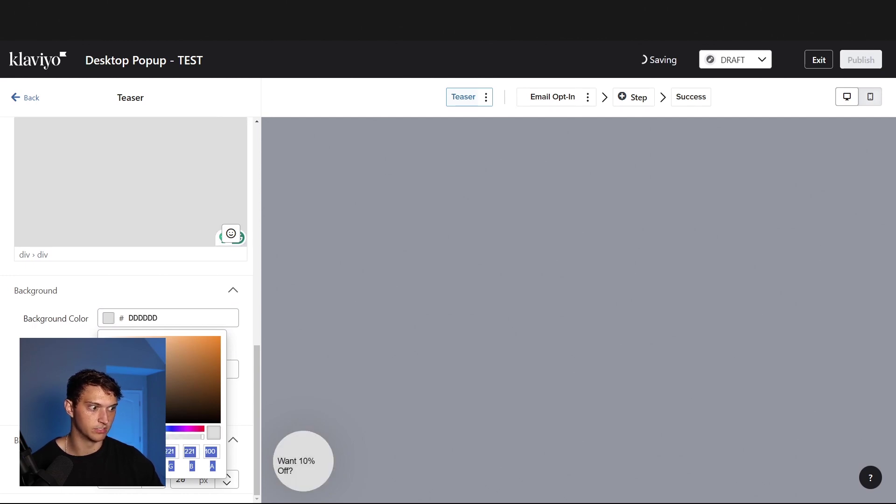
Make the teaser text "Want 10% Off?" bold and set its font size to 20 px.
scroll(88, 202, up, 4)
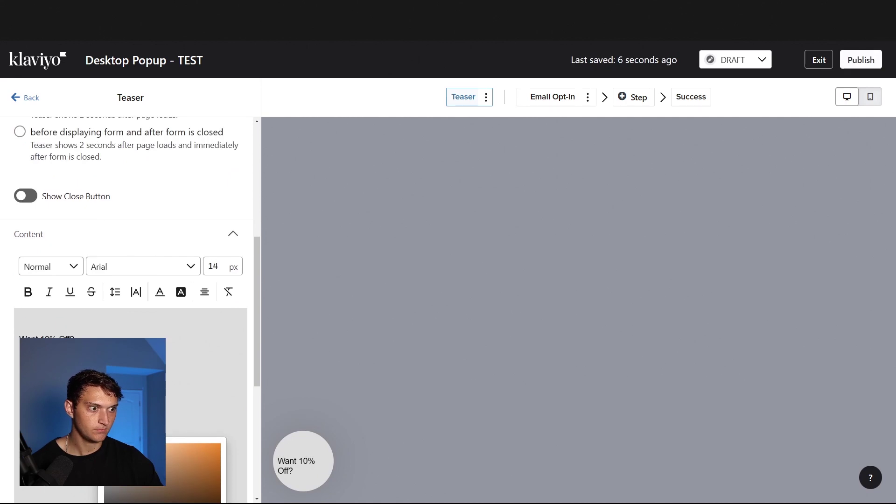
triple_click(73, 336)
key(ctrl+b)
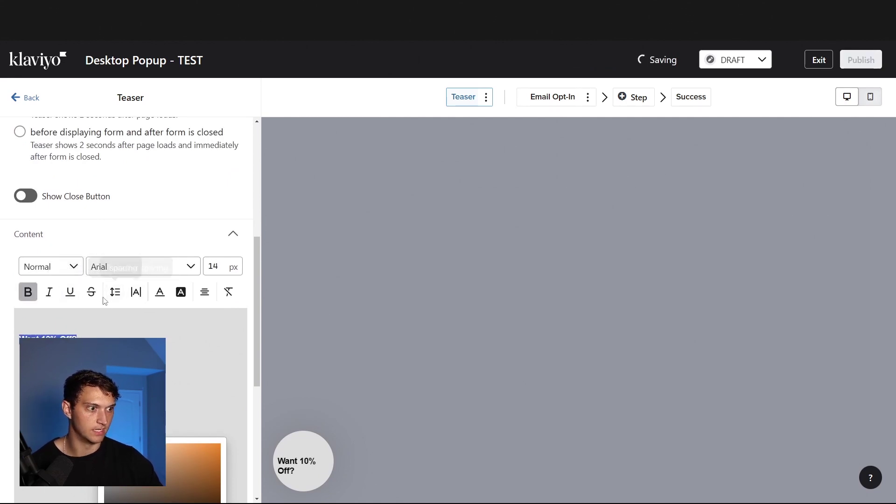
click(215, 266)
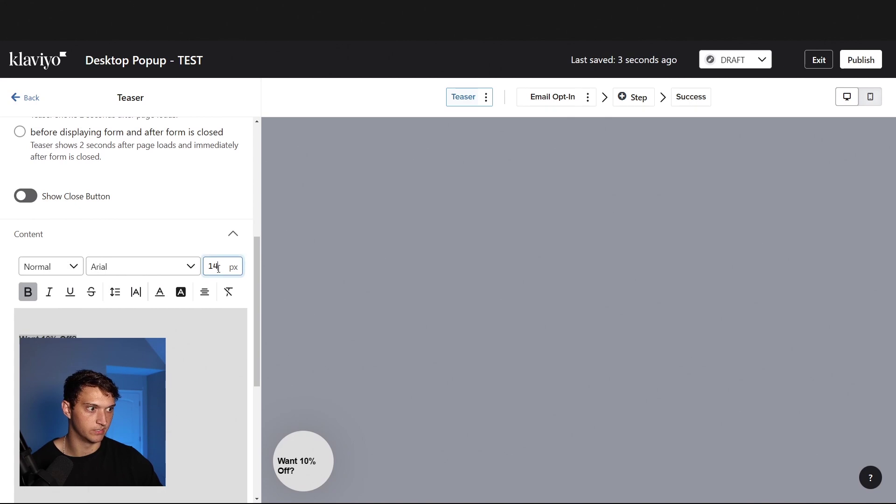
text(25)
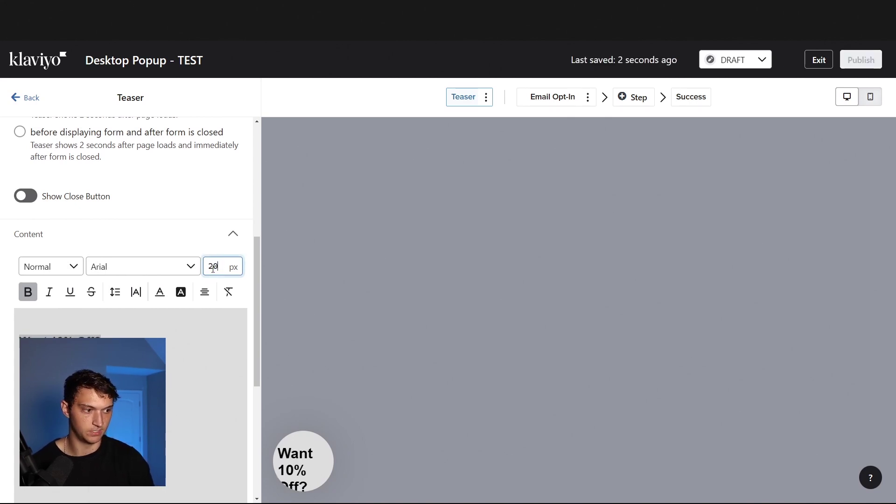
text(0)
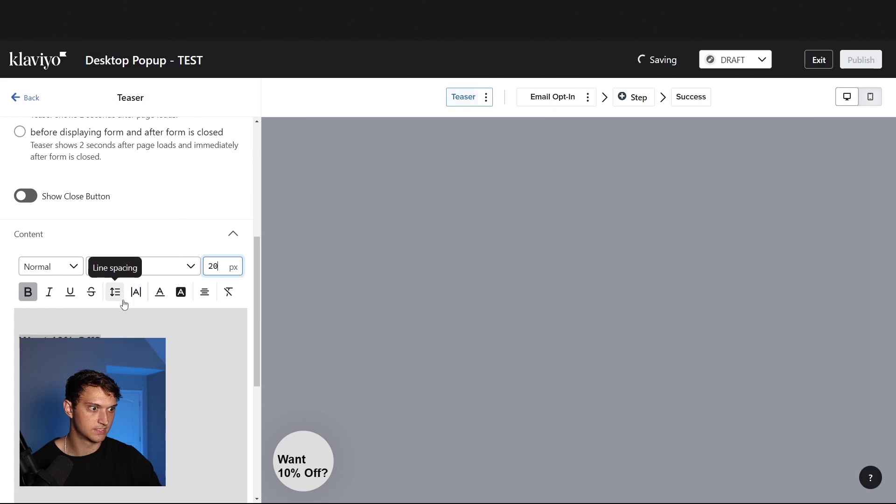
Center the teaser text and remove the blank line above it.
click(205, 293)
click(226, 314)
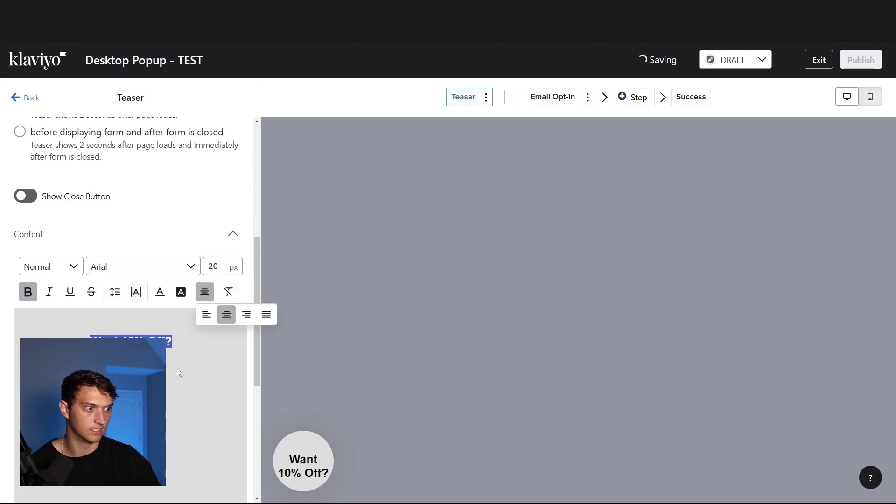
click(173, 342)
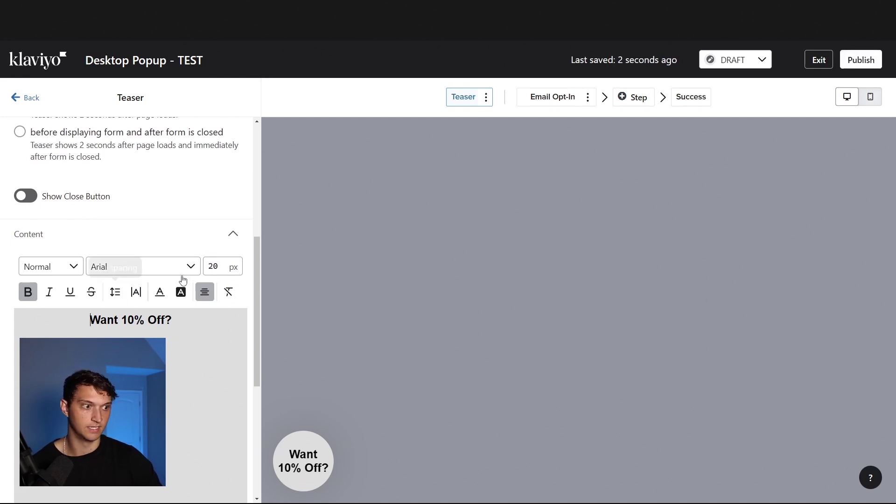
Select the whole teaser text and set its font size to 18 px.
click(217, 268)
triple_click(147, 322)
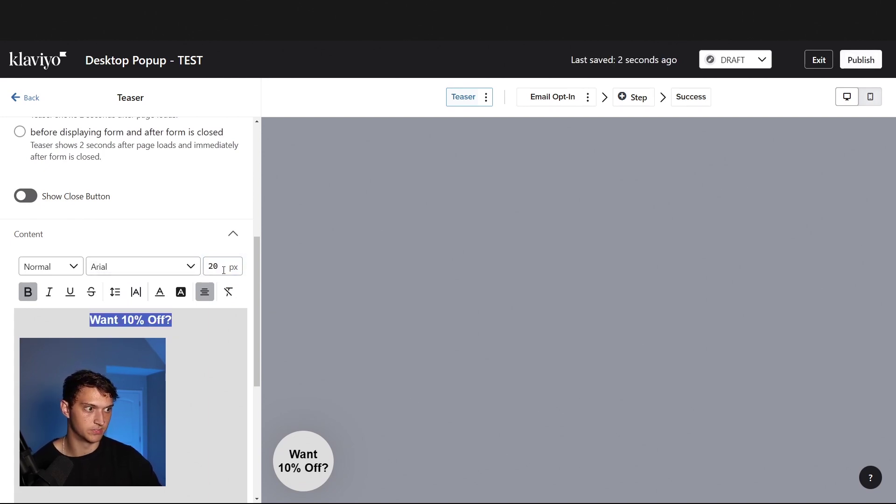
key(ctrl+a)
click(213, 266)
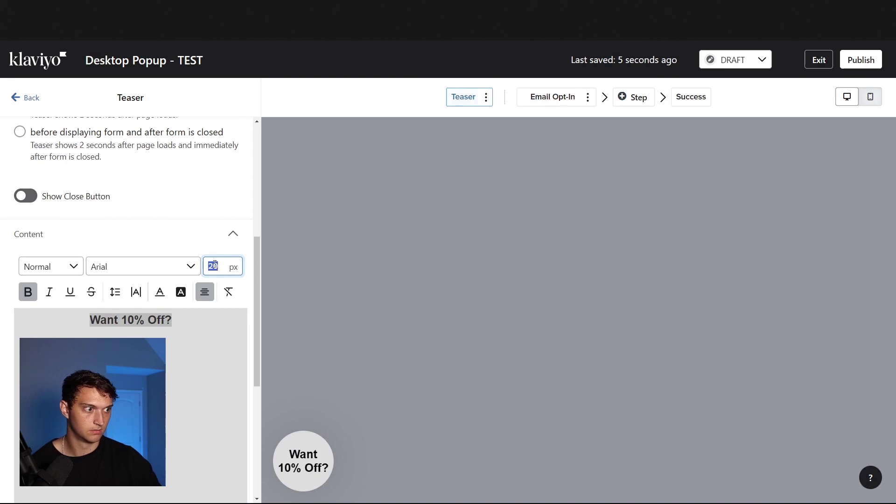
text(18)
click(108, 318)
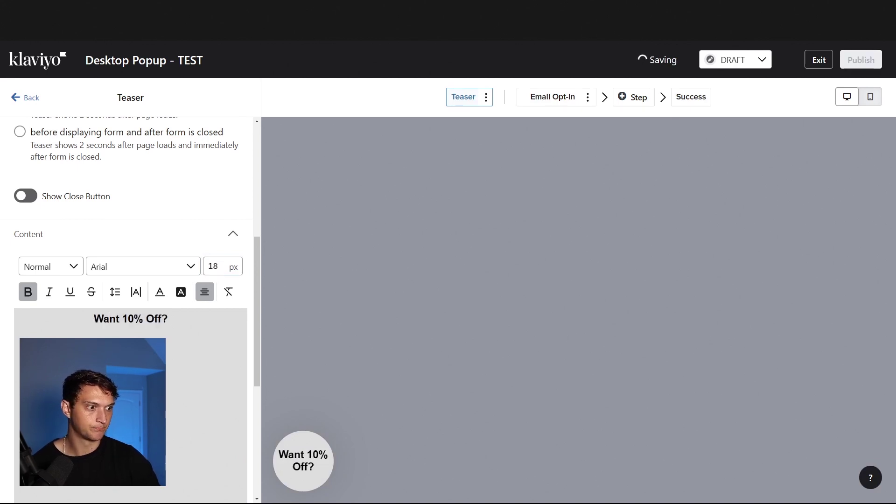
scroll(140, 326, down, 5)
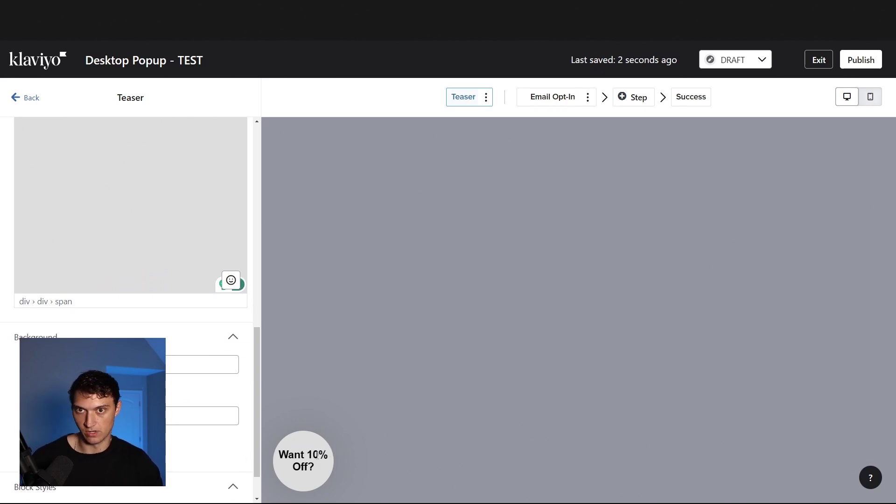
scroll(239, 430, down, 1)
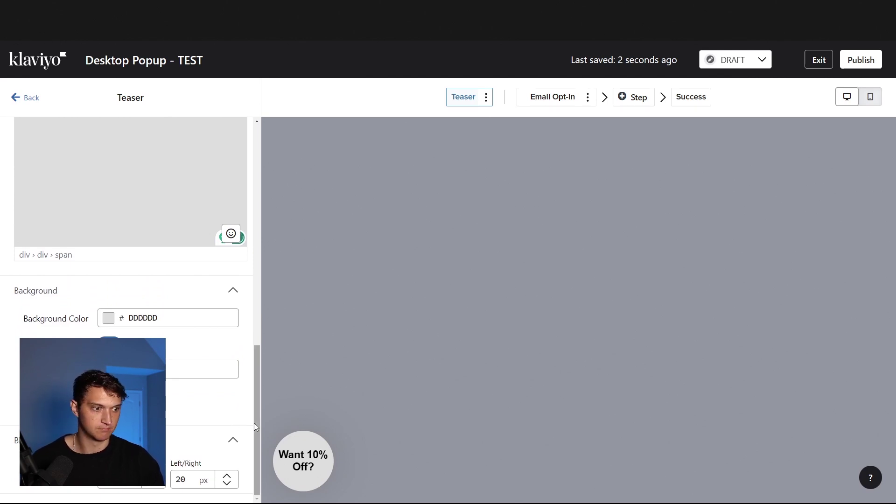
scroll(252, 360, up, 10)
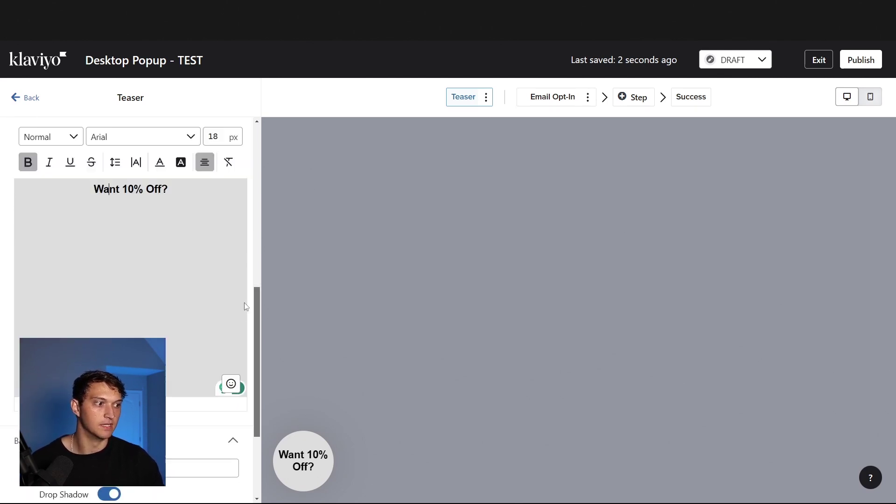
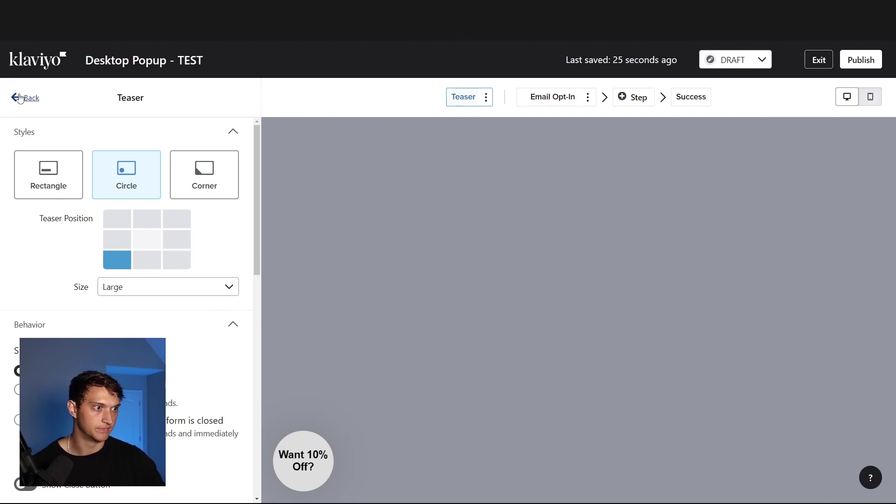
Open the Email Opt-In step and replace its shopping cart image with Group 2363 from the image library.
click(555, 98)
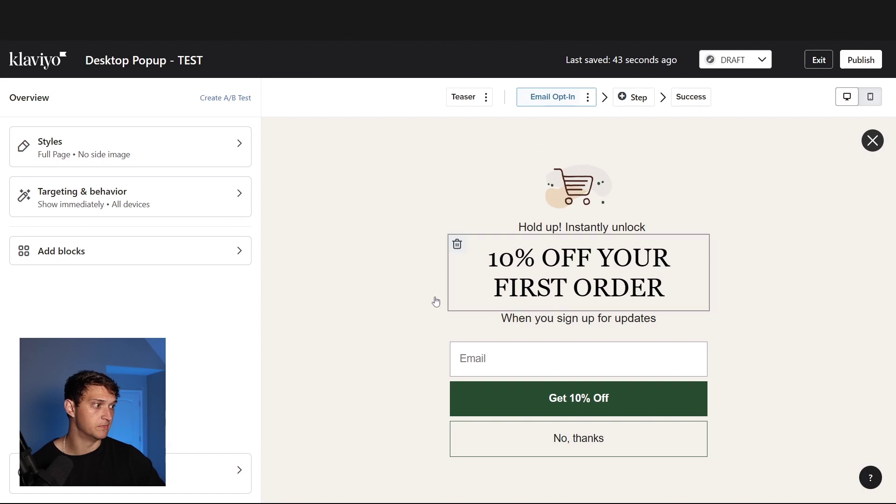
click(585, 177)
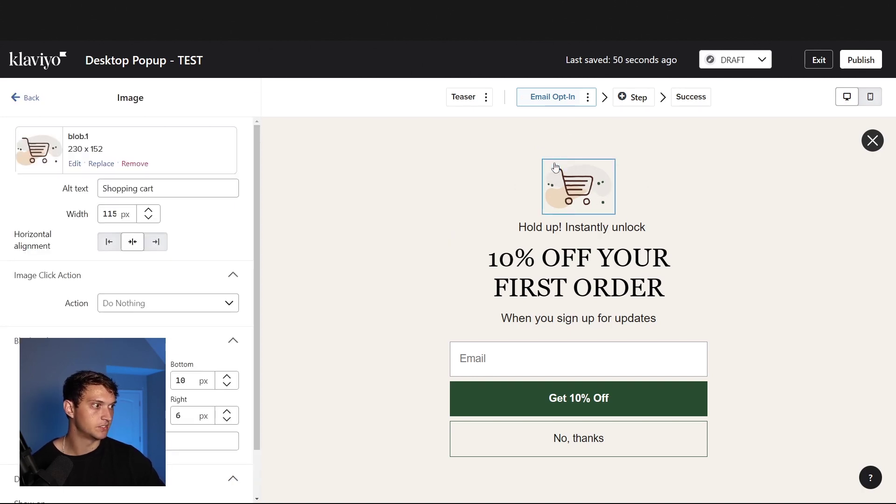
click(101, 164)
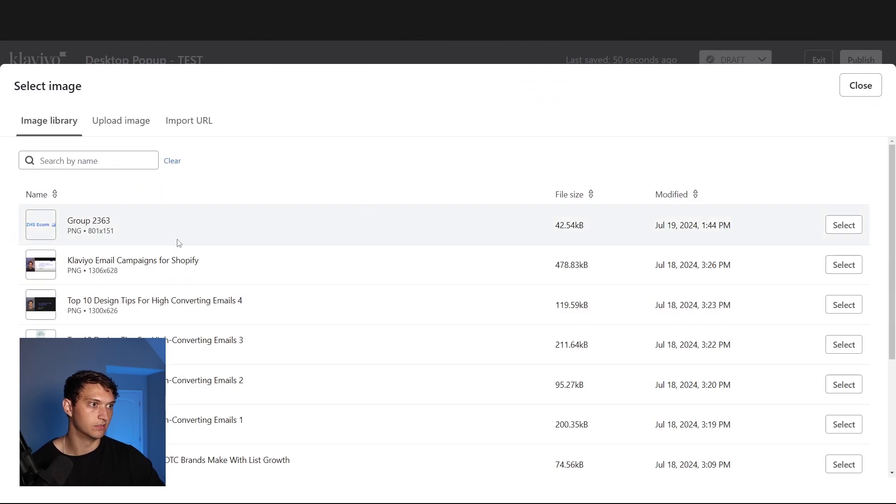
click(833, 226)
Set the width of the ZHS Ecom logo on the opt-in form to 250 px.
double_click(109, 214)
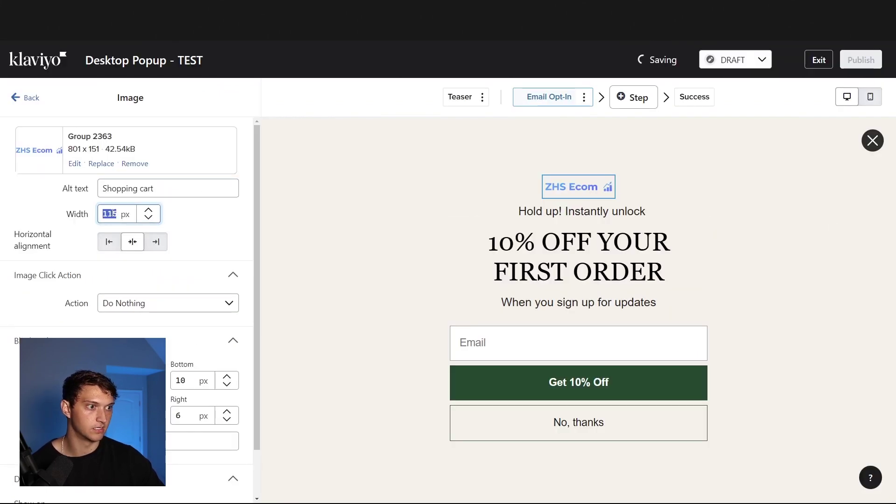
text(25)
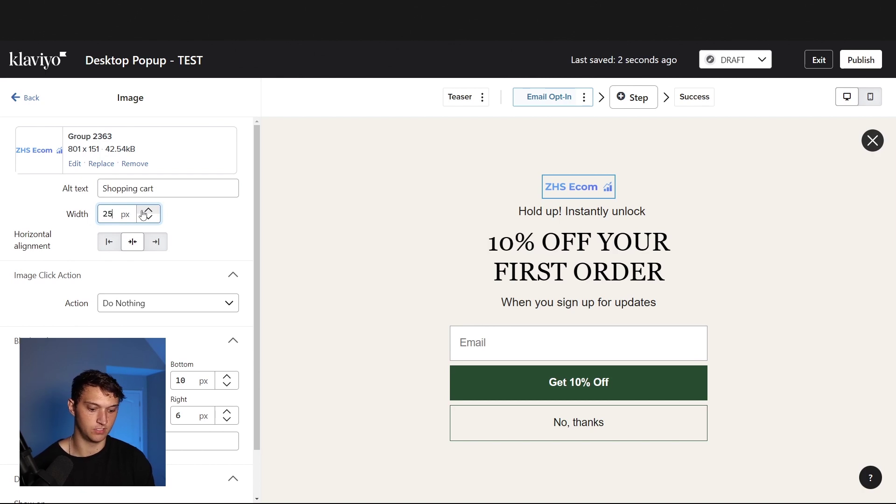
text(0)
click(596, 220)
click(595, 220)
Change the font of the "10% OFF YOUR FIRST ORDER" heading to Poppins Semi-bold 600.
click(632, 252)
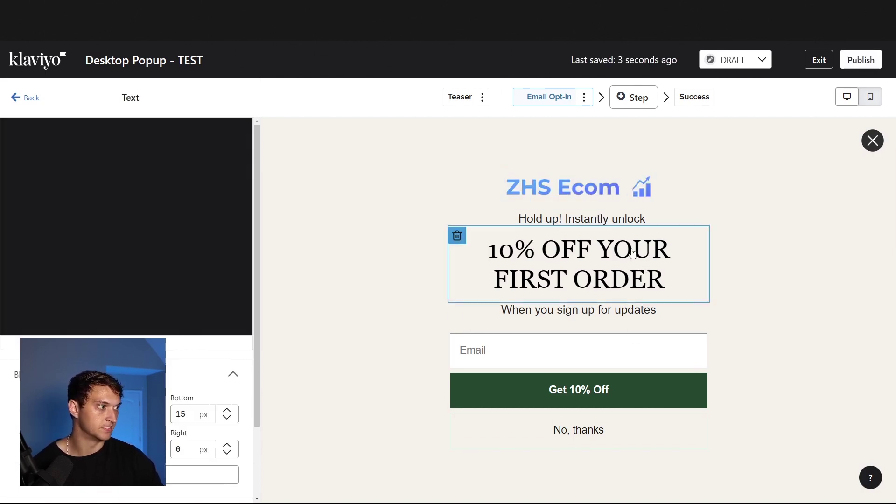
triple_click(242, 244)
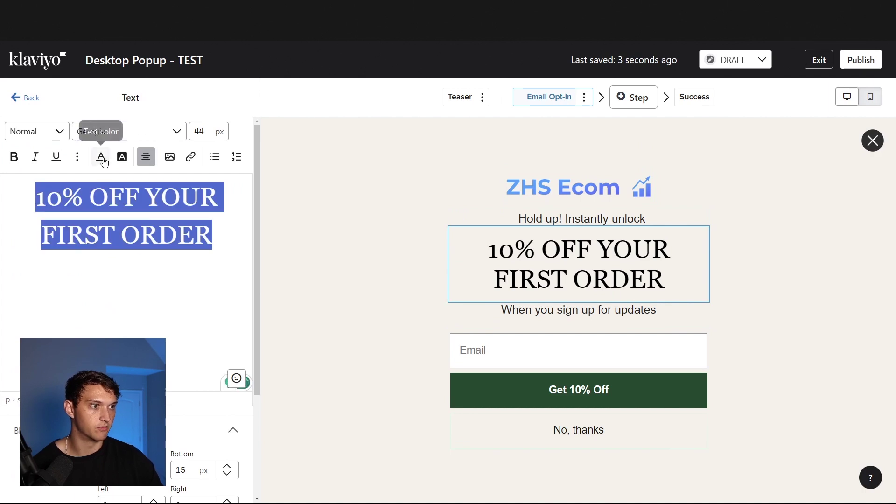
click(179, 135)
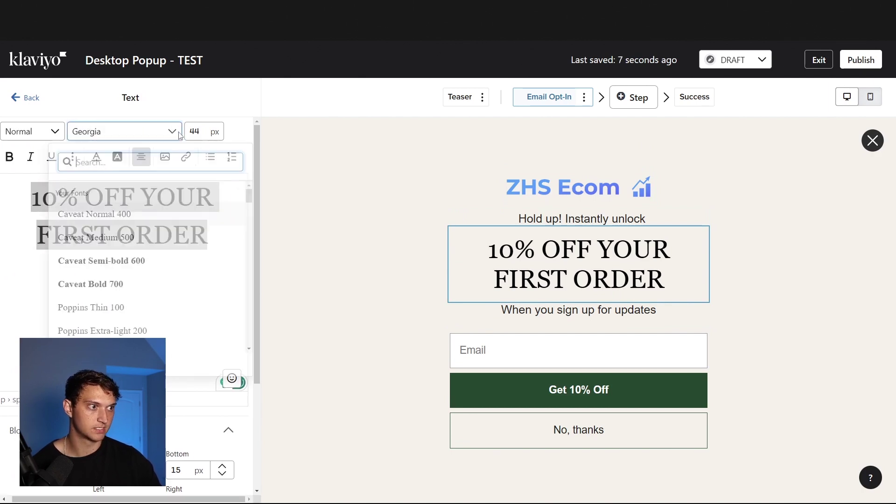
text(pop)
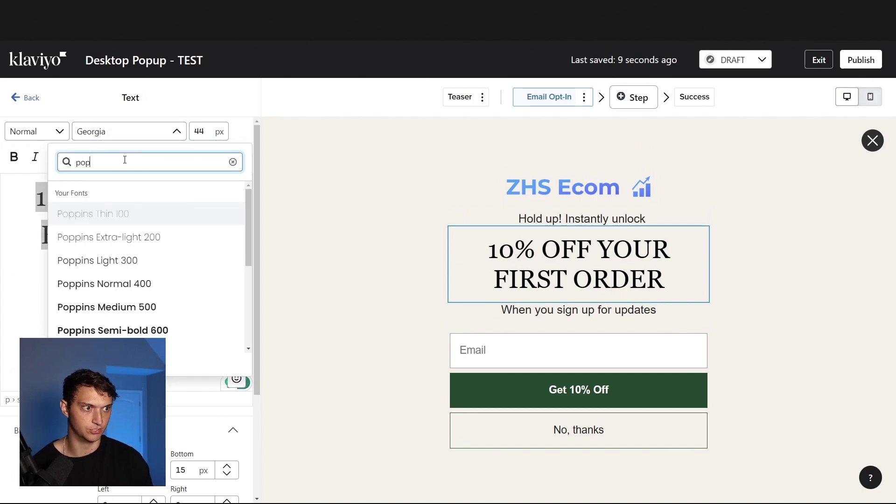
text(pin)
scroll(182, 327, down, 1)
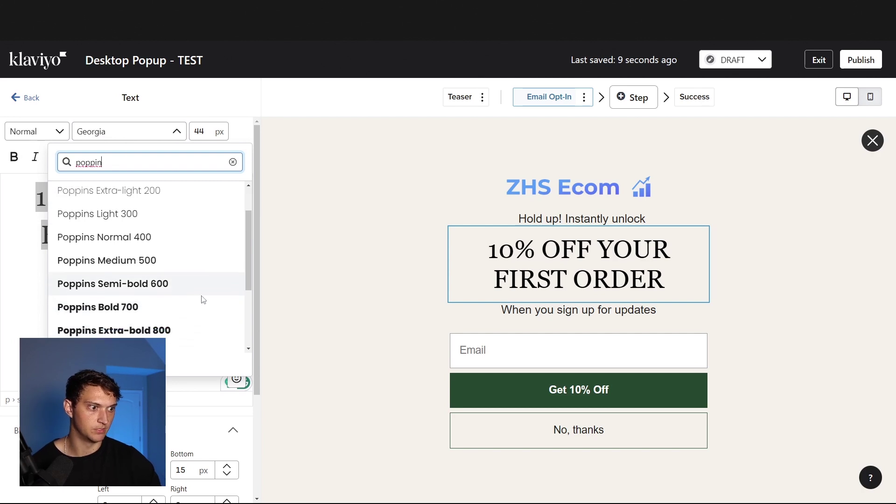
scroll(200, 299, up, 1)
click(200, 287)
Check the settings of the opt-in form's text blocks, email field and "Get 10% Off" button, and return to the overview.
click(565, 180)
click(681, 290)
click(590, 320)
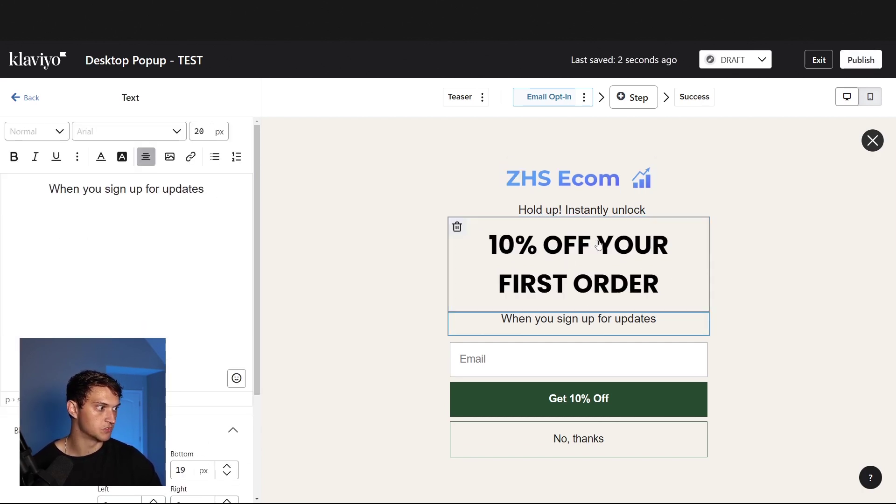
click(568, 367)
click(564, 397)
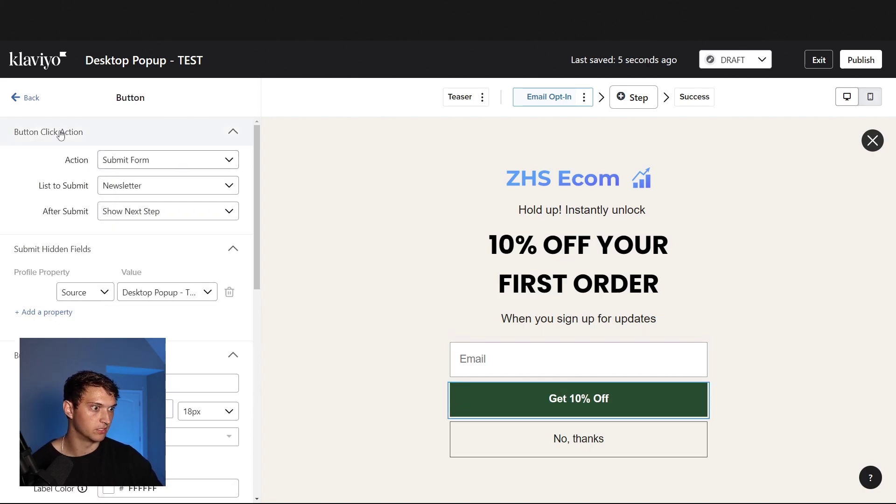
click(18, 97)
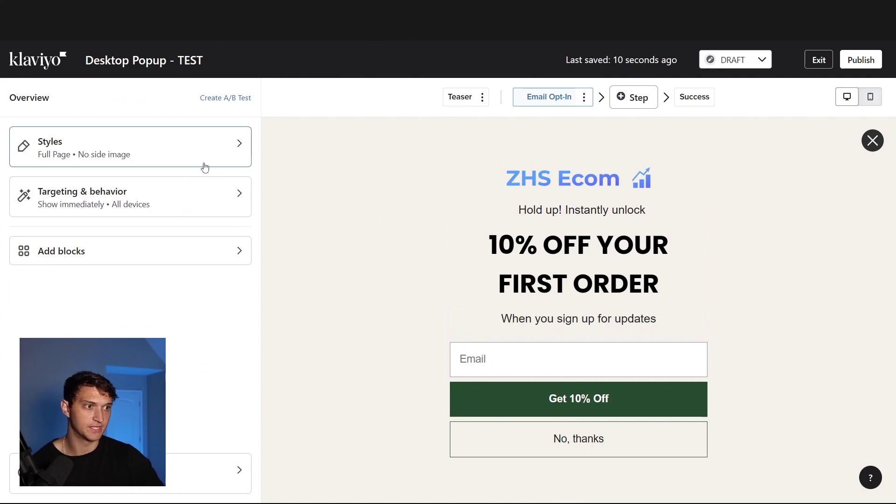
Set the form's background color to FFFFFF in its style settings.
click(216, 153)
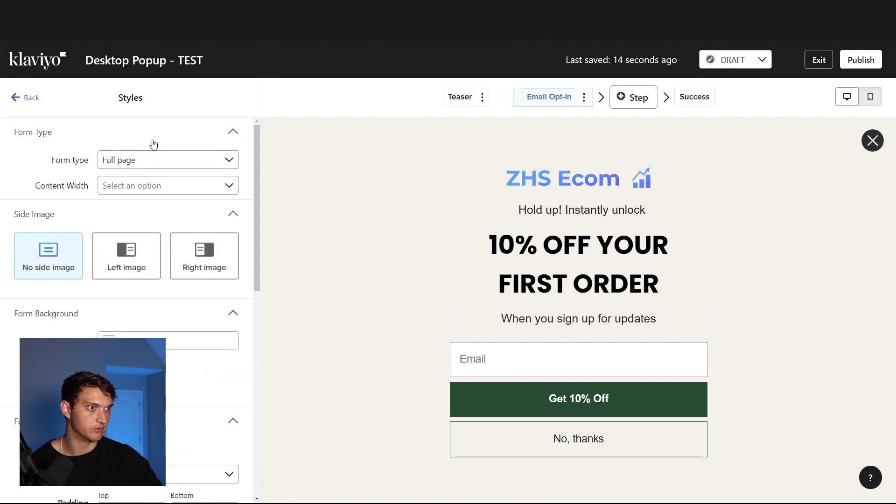
scroll(51, 205, down, 2)
click(119, 248)
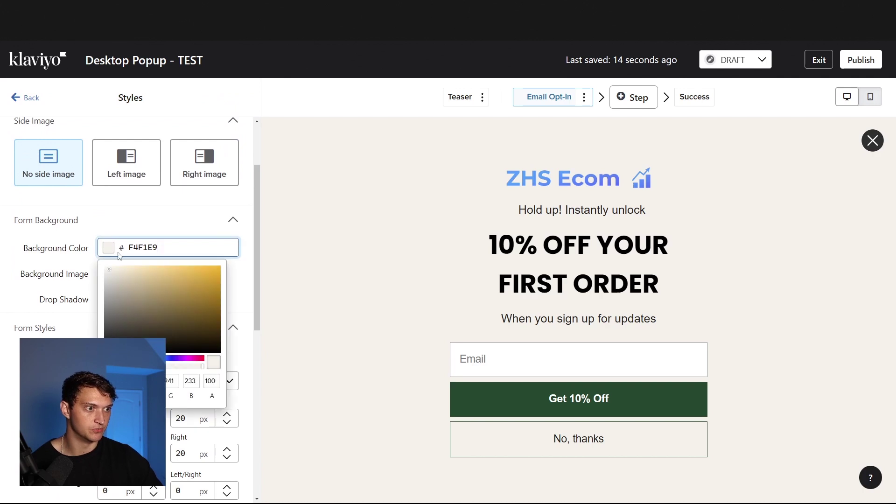
key(Return)
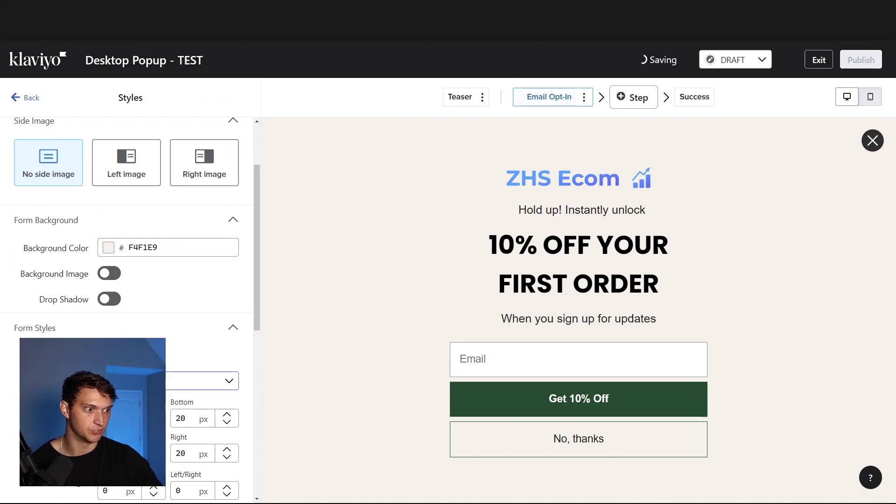
click(110, 247)
key(ctrl+a)
text(FFFFFF)
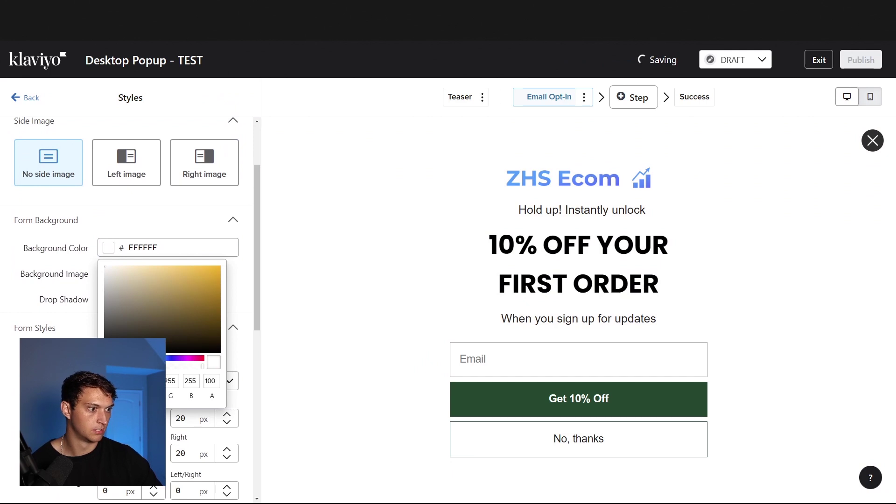
Review the settings of the logo, the heading, the updates text, the email field and both buttons on the email opt-in form.
click(399, 247)
click(602, 187)
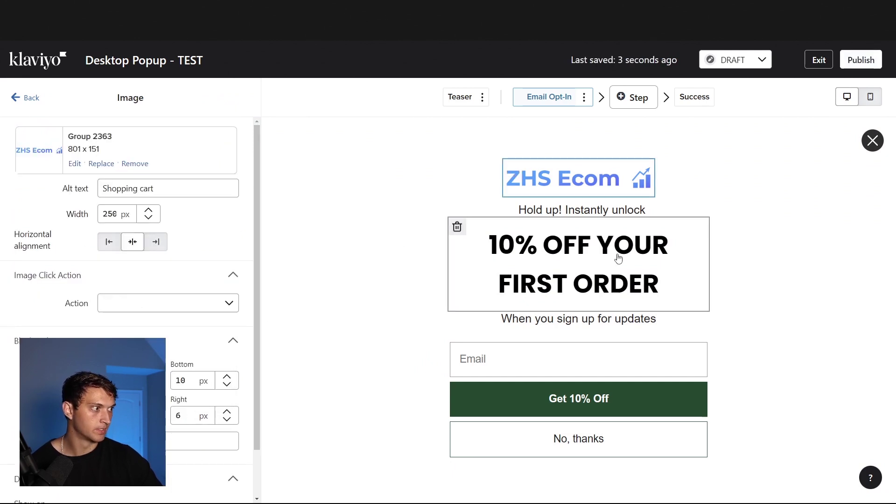
click(616, 255)
click(626, 216)
click(623, 247)
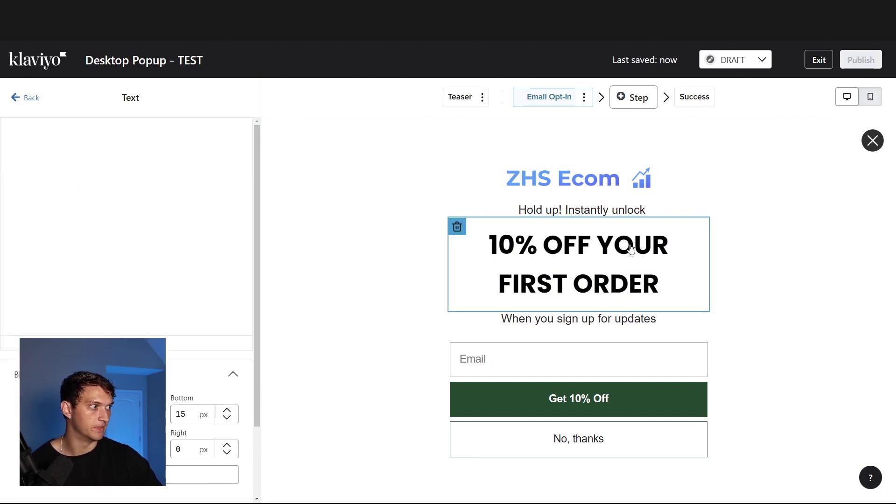
click(619, 317)
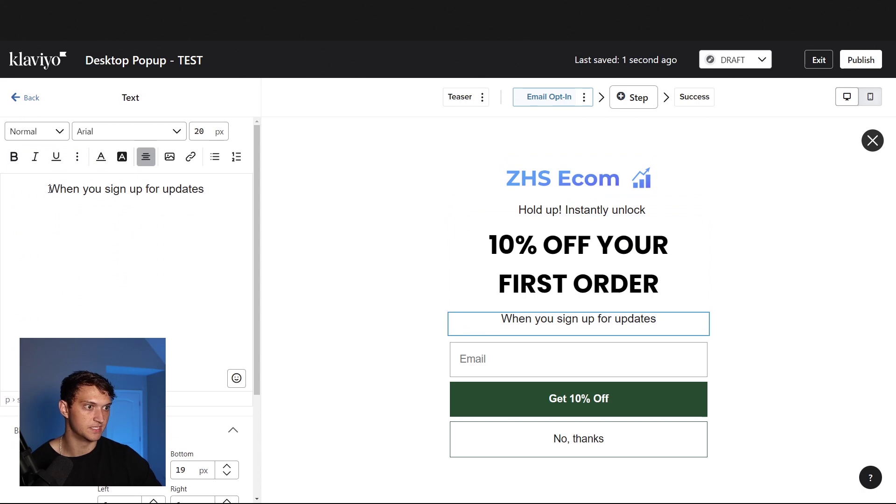
drag(50, 188, 204, 189)
click(620, 354)
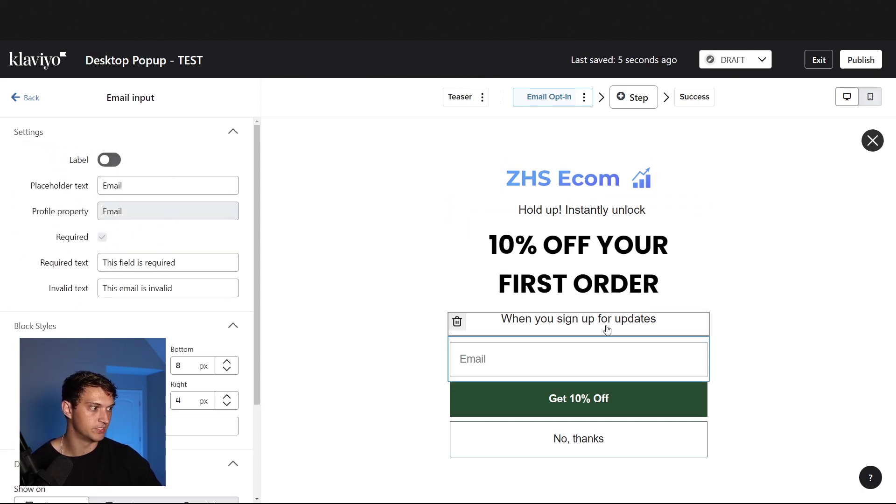
click(662, 397)
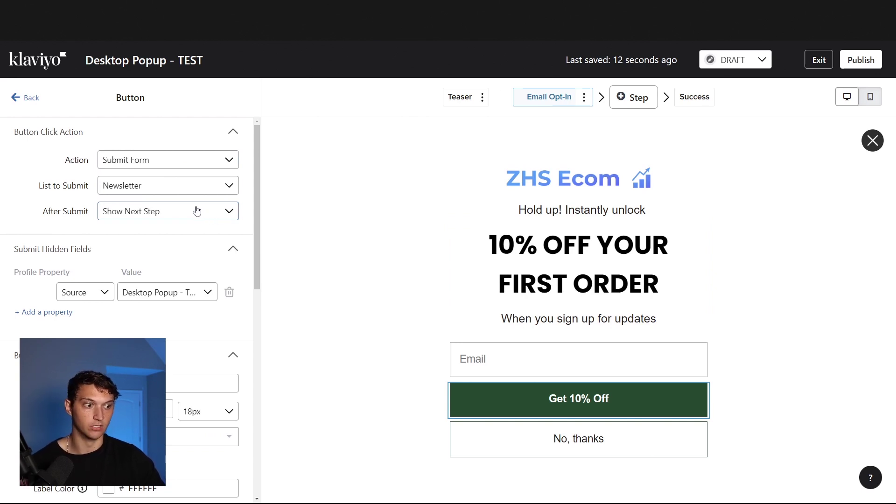
click(602, 441)
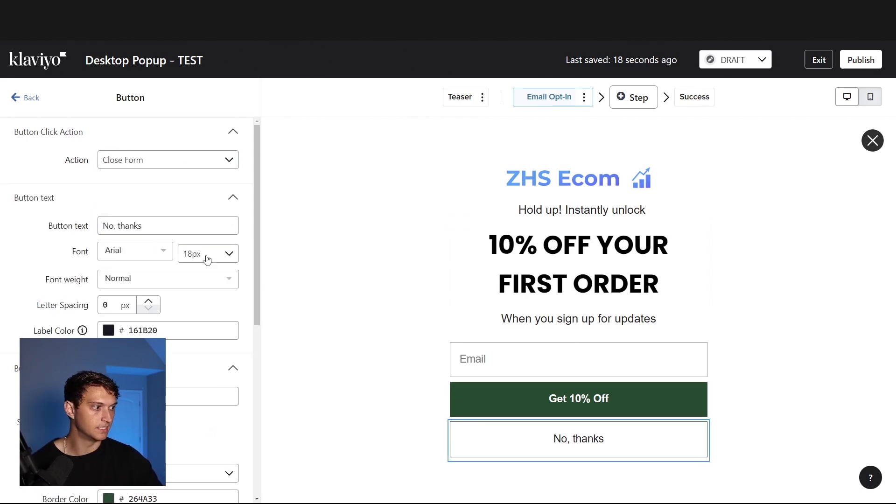
Set the background color of the "Get 10% Off" button to 0092FF.
click(540, 400)
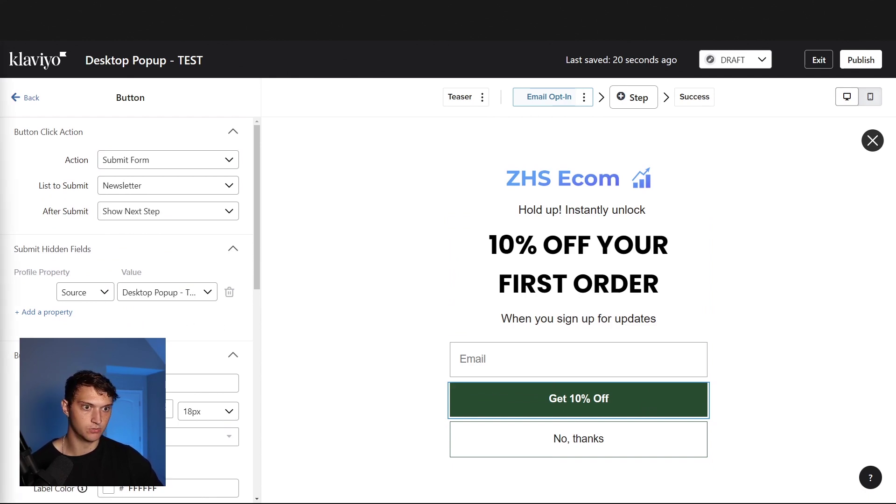
scroll(224, 310, down, 3)
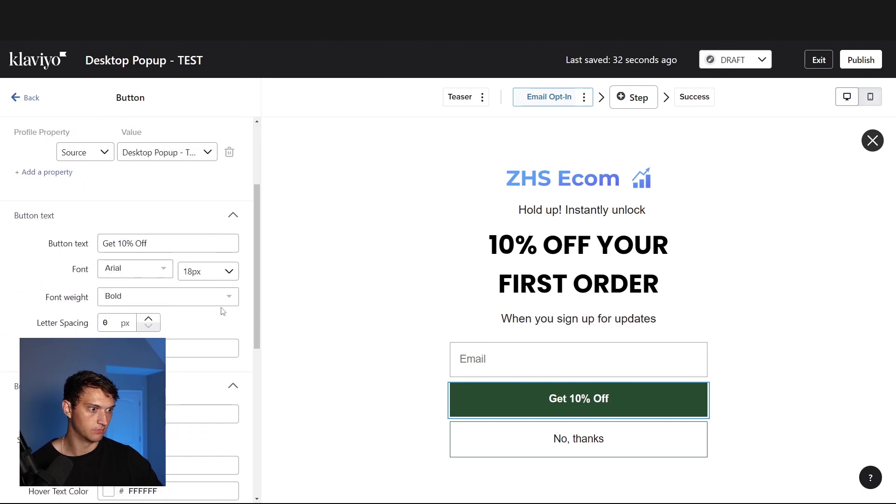
scroll(201, 327, down, 2)
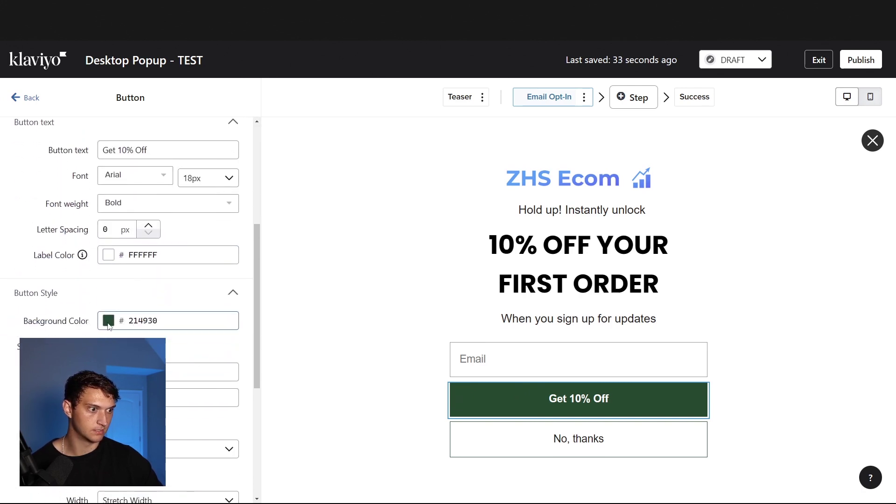
click(219, 321)
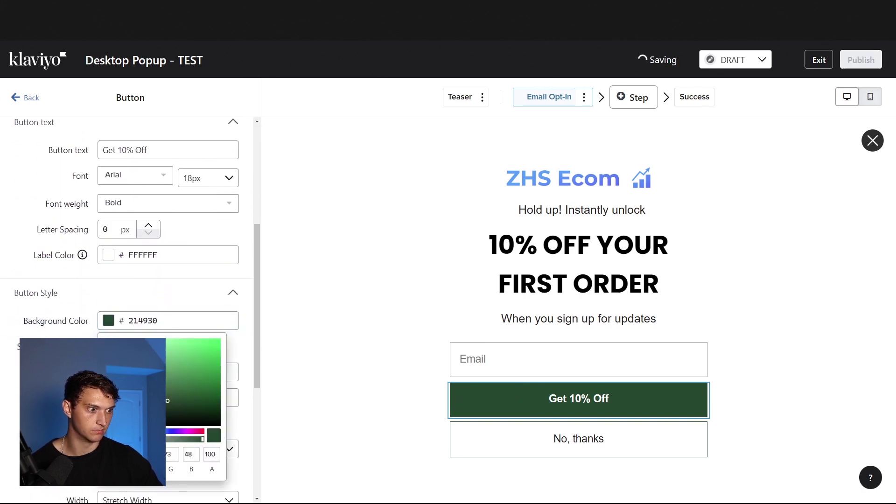
key(ctrl+z)
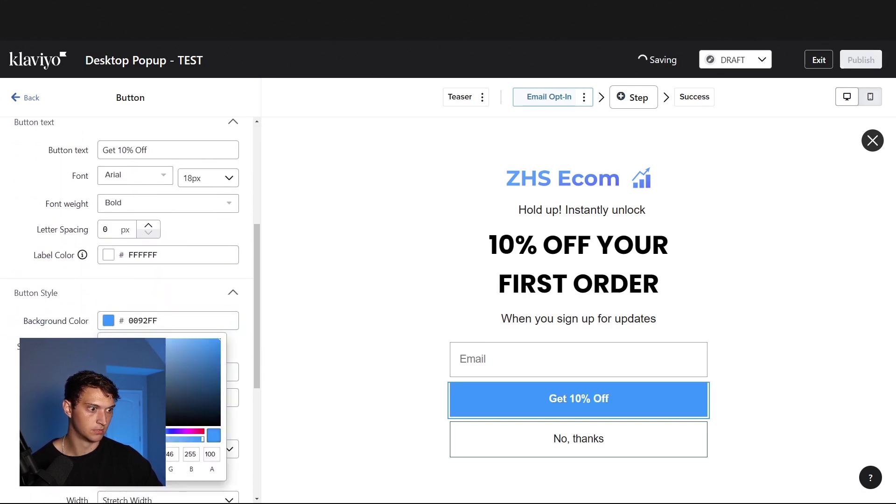
Compare the settings of the "Get 10% Off" button with those of the "No, thanks" button.
click(505, 441)
click(512, 382)
click(534, 405)
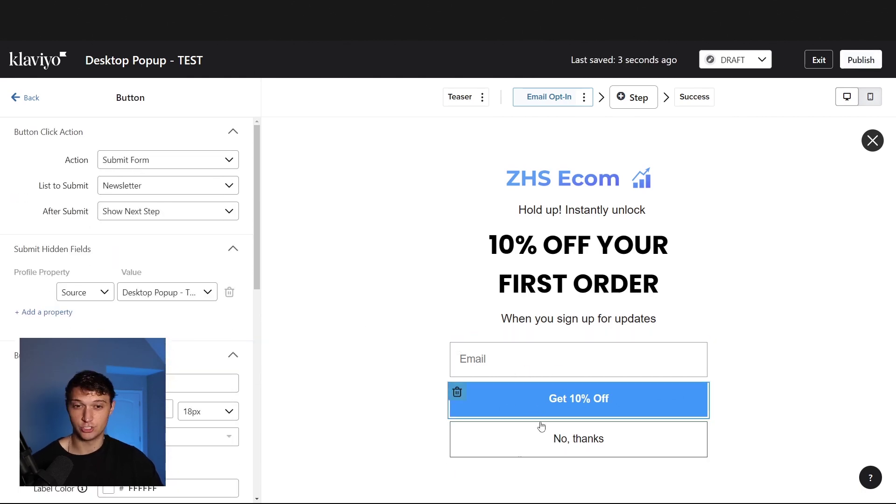
click(539, 443)
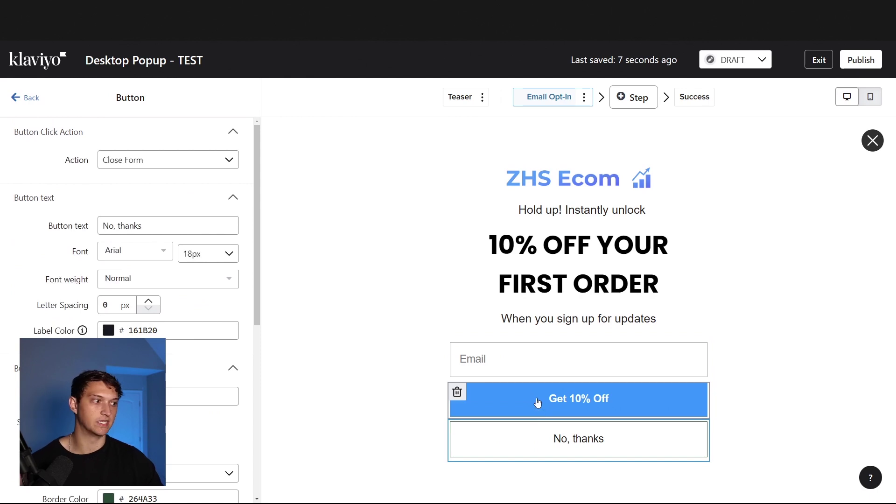
click(538, 402)
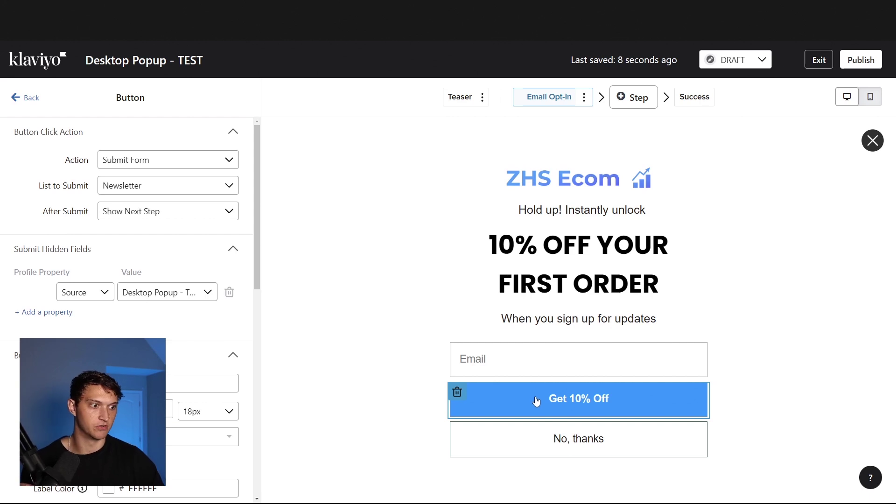
click(545, 437)
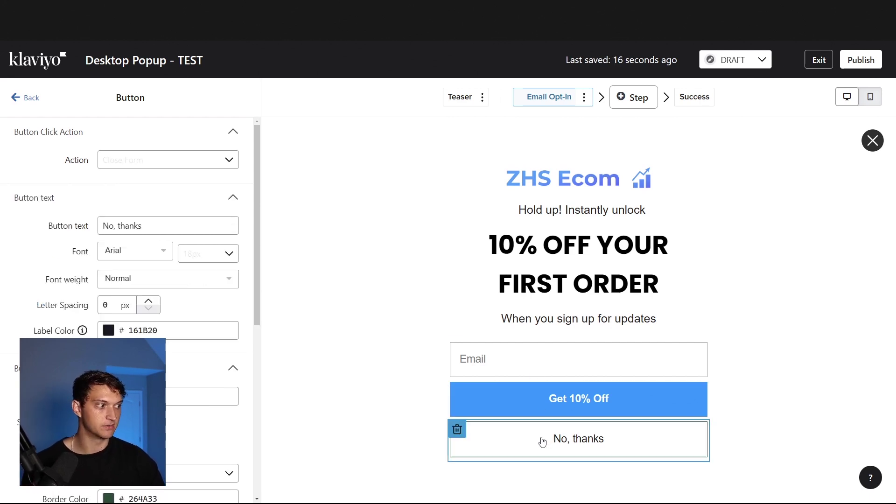
click(549, 409)
Change the text of the "No, thanks" button to "No, thanks I don't like saving money".
click(546, 429)
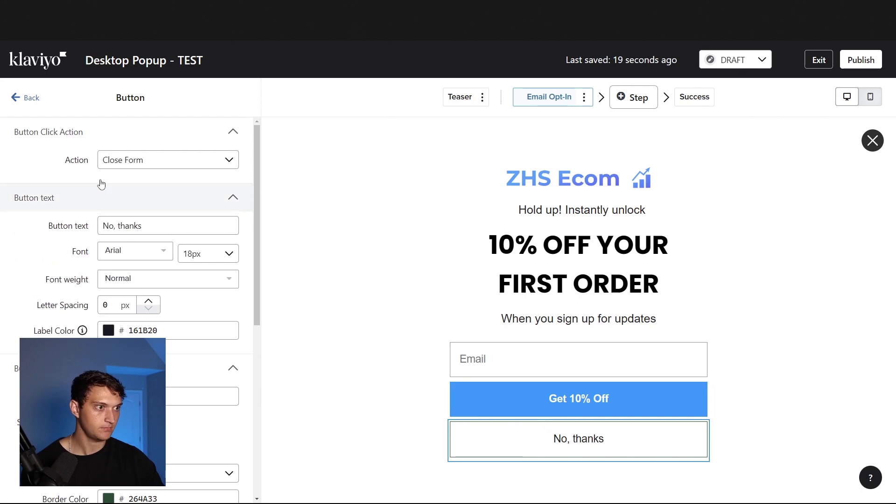
click(154, 229)
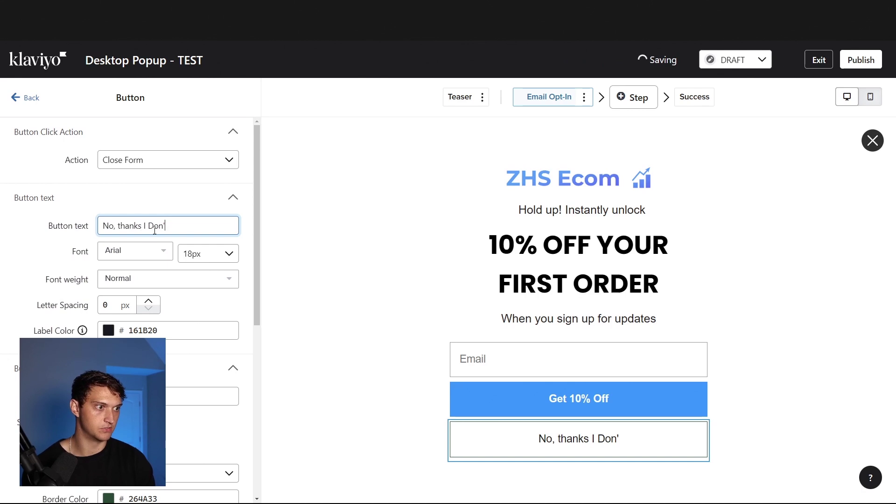
text(I Ddo)
key(BackSpace)
key(BackSpace)
key(BackSpace)
text(do)
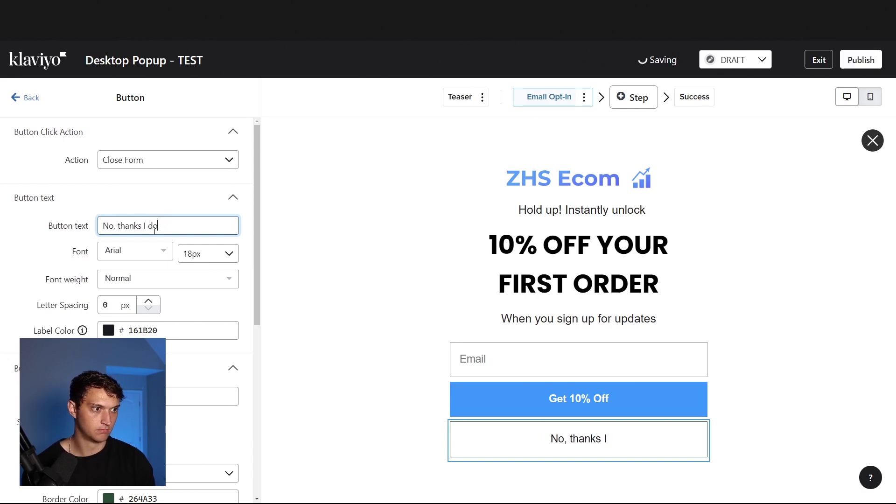
text(n't like saving mo)
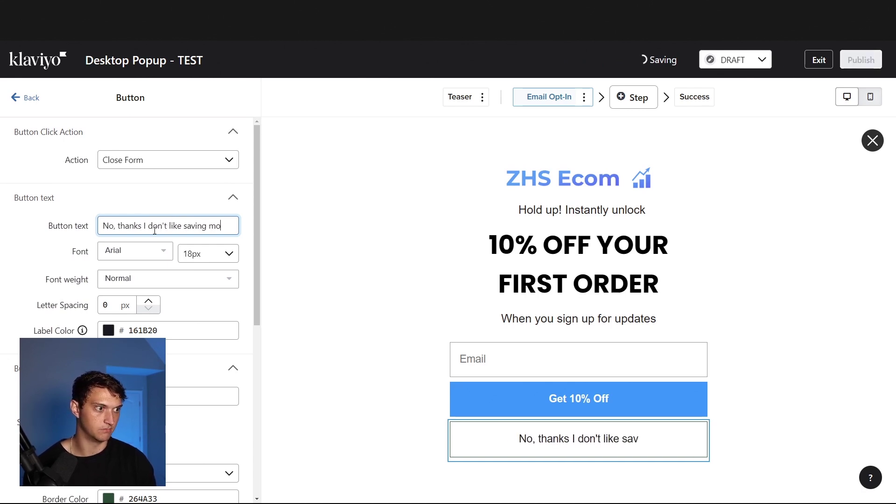
text(vey)
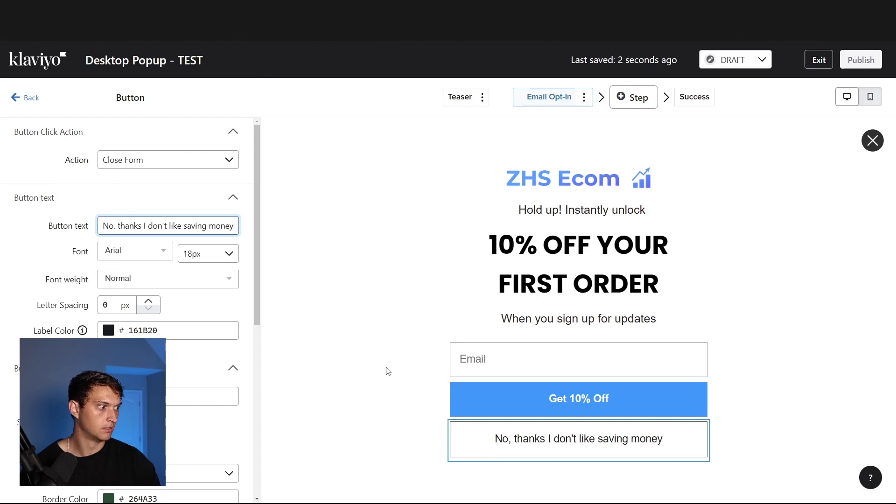
Check the "Get 10% Off" button settings and the teaser, and return to the email opt-in step.
click(538, 398)
click(522, 400)
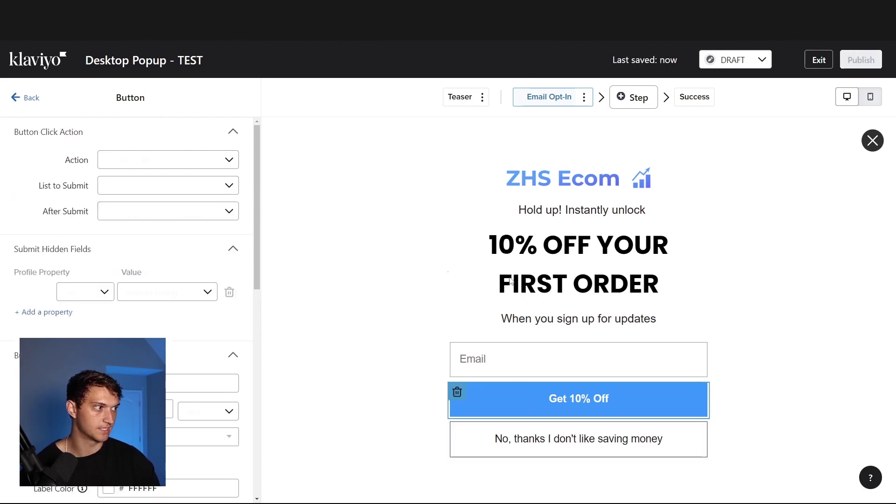
click(462, 105)
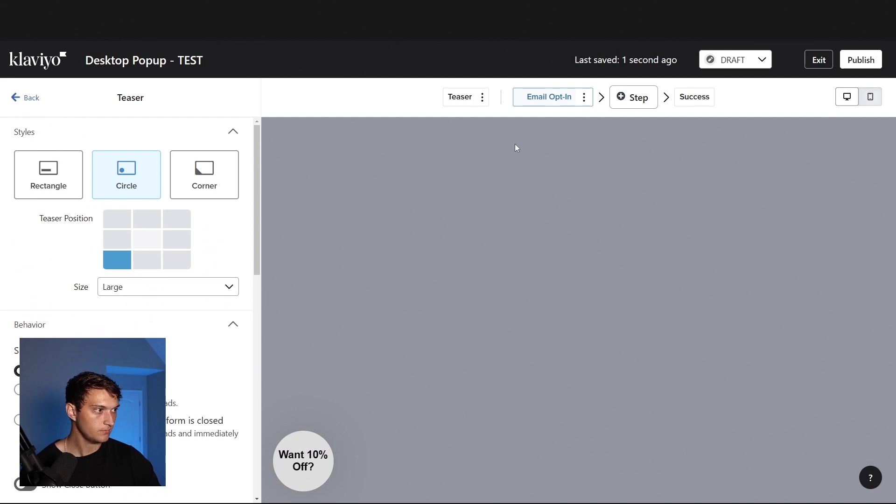
click(549, 98)
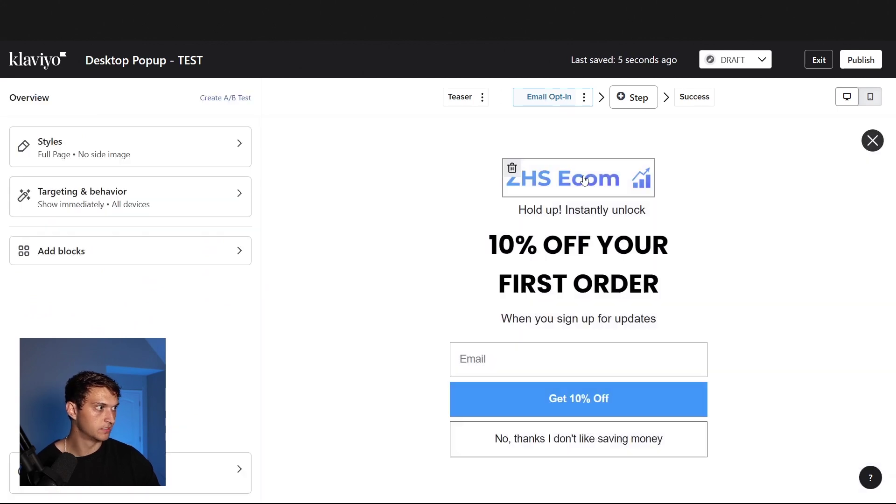
Change the "GREAT CALL!" heading on the success step to Poppins Semi-bold 600 and open the coupon block's settings.
click(699, 101)
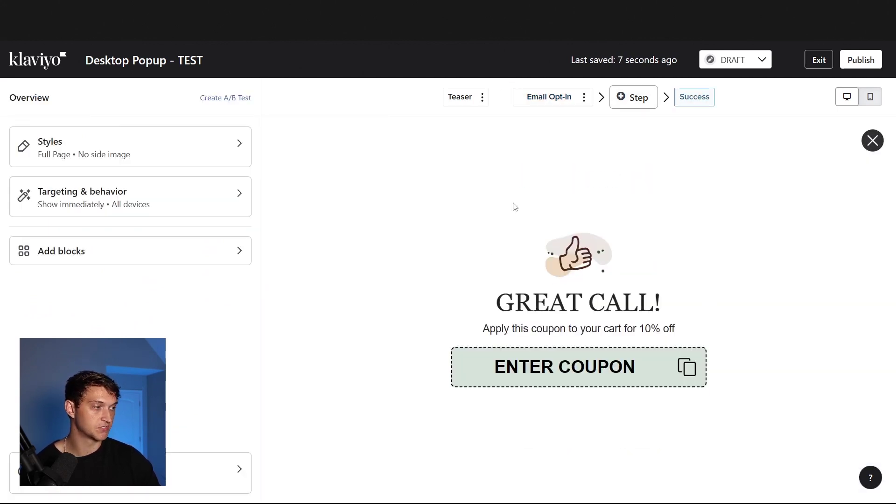
click(578, 302)
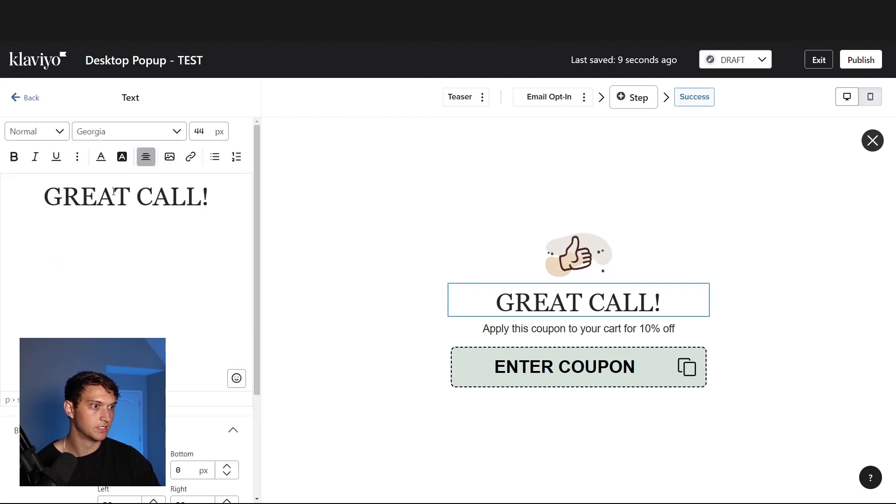
triple_click(110, 193)
click(123, 132)
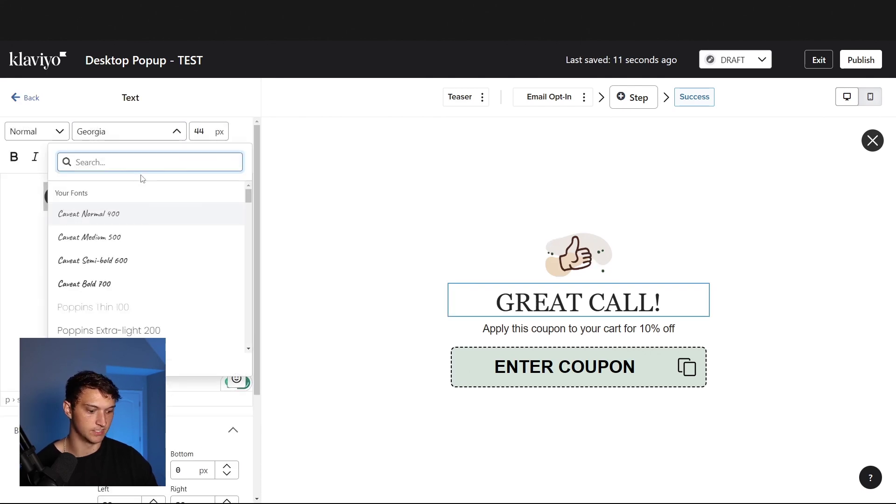
text(poppins)
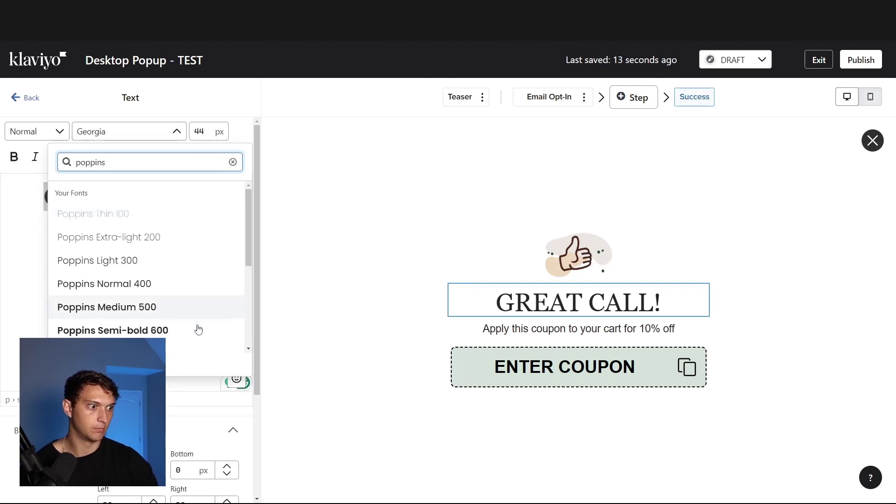
scroll(174, 274, down, 1)
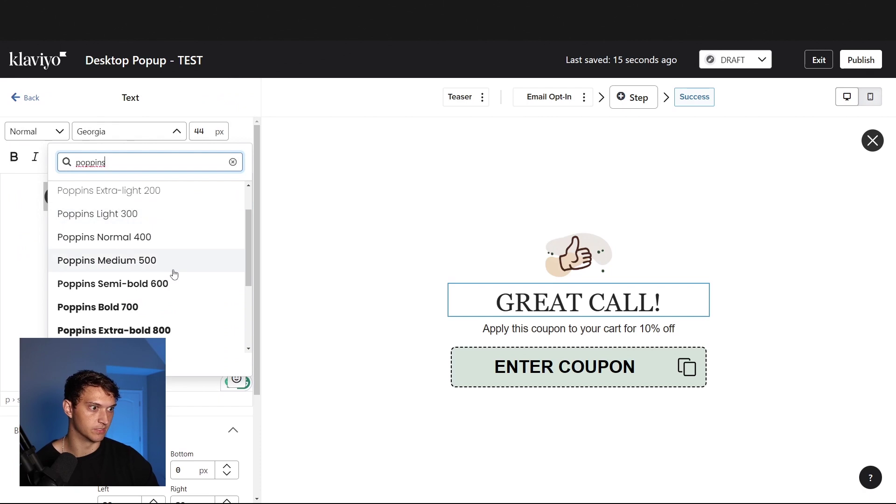
click(202, 288)
click(556, 364)
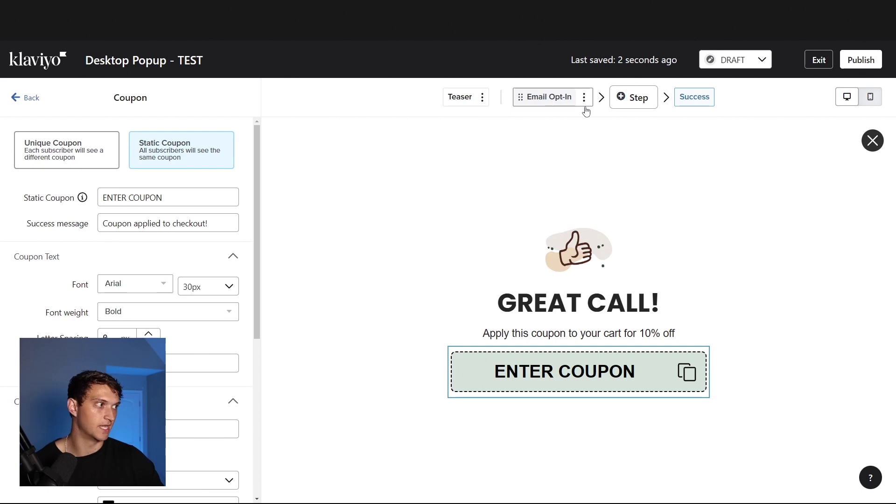
Return to the email opt-in step and start adding an SMS opt-in step to the form.
click(556, 97)
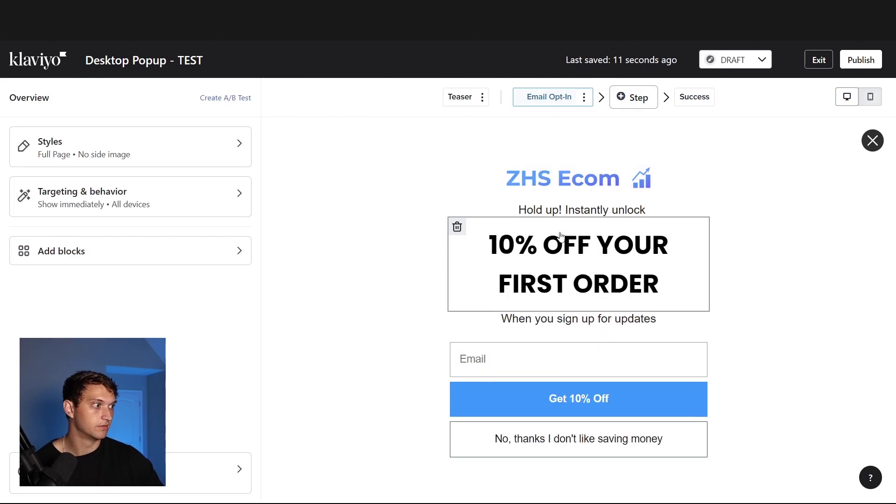
click(628, 98)
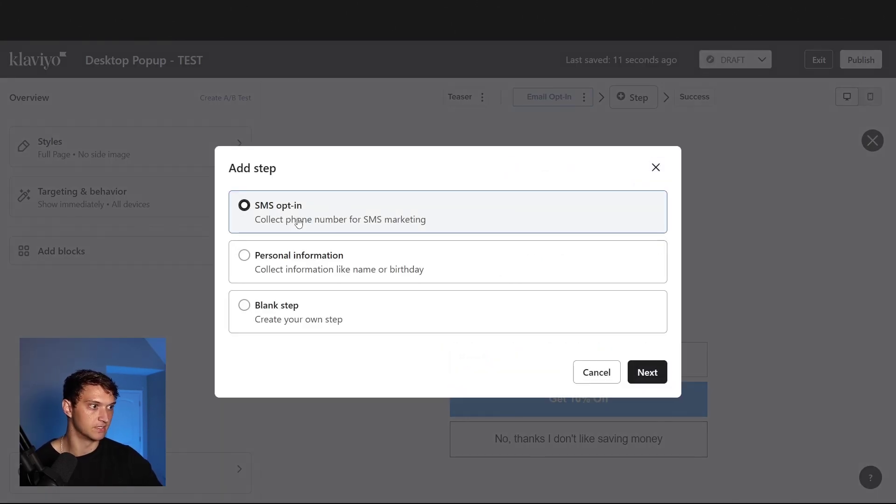
click(647, 372)
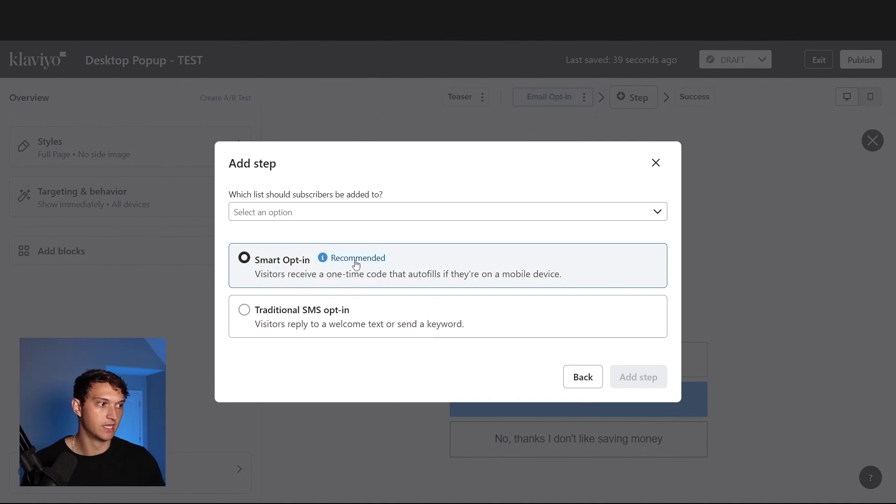
Add a traditional SMS opt-in step that adds subscribers to the SMS Subscribers list.
click(465, 321)
click(445, 271)
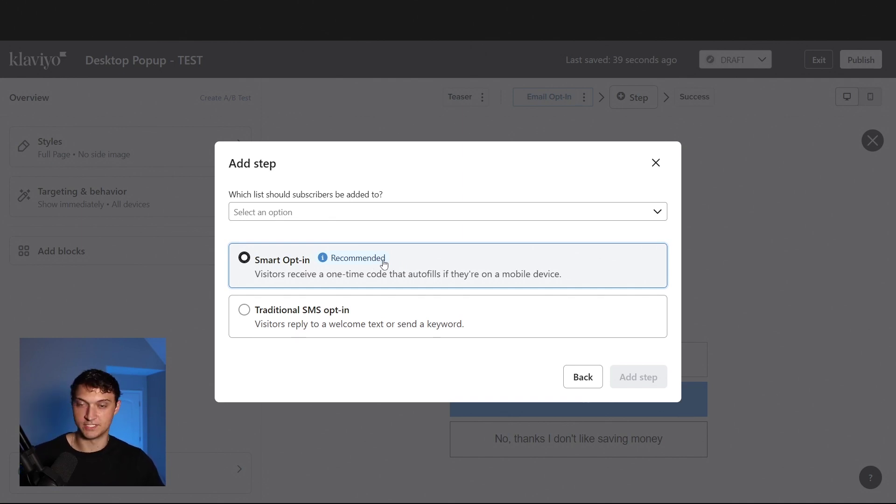
click(378, 320)
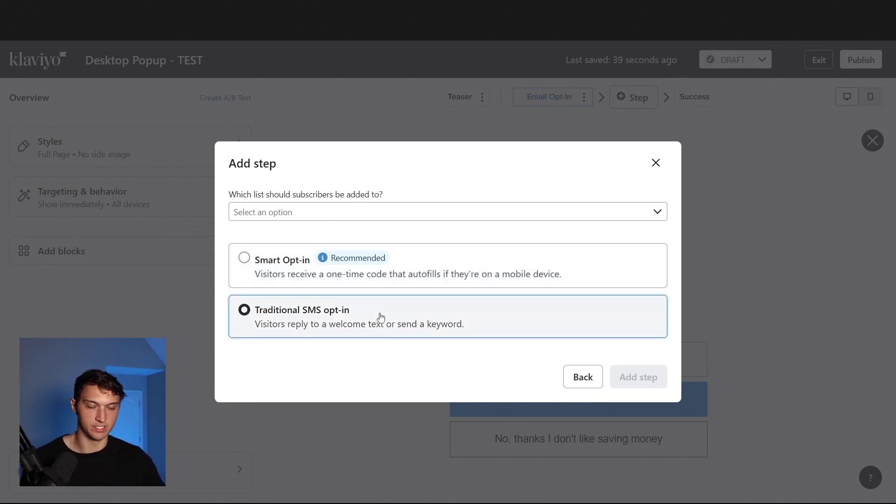
double_click(277, 310)
click(354, 211)
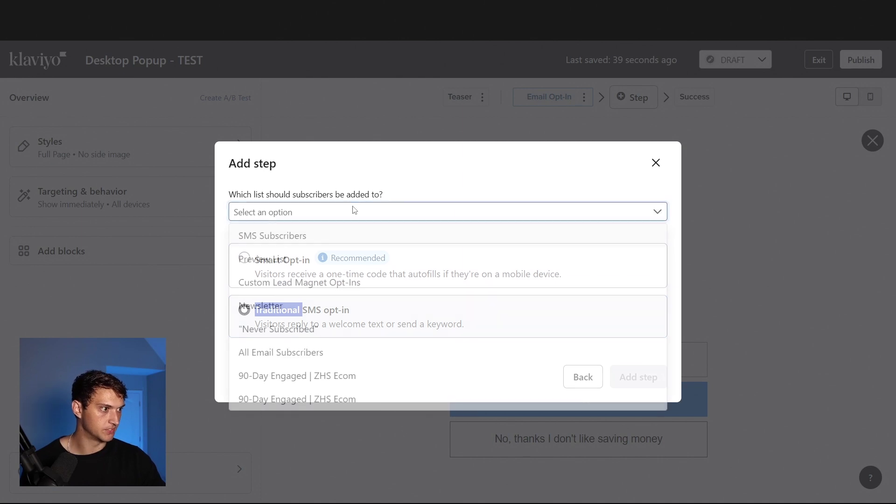
click(430, 287)
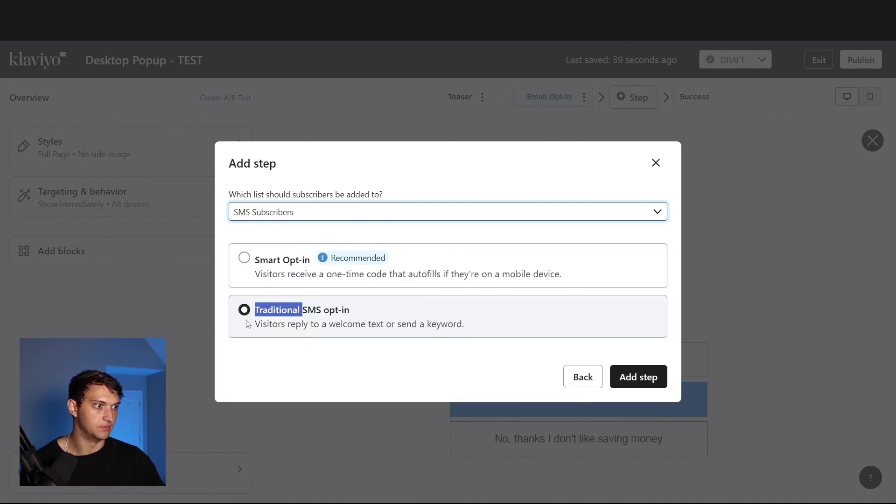
click(359, 366)
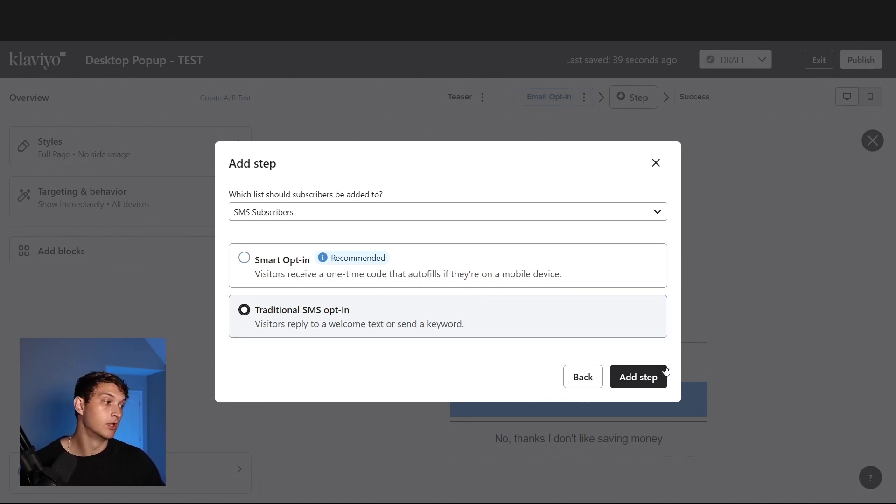
click(644, 377)
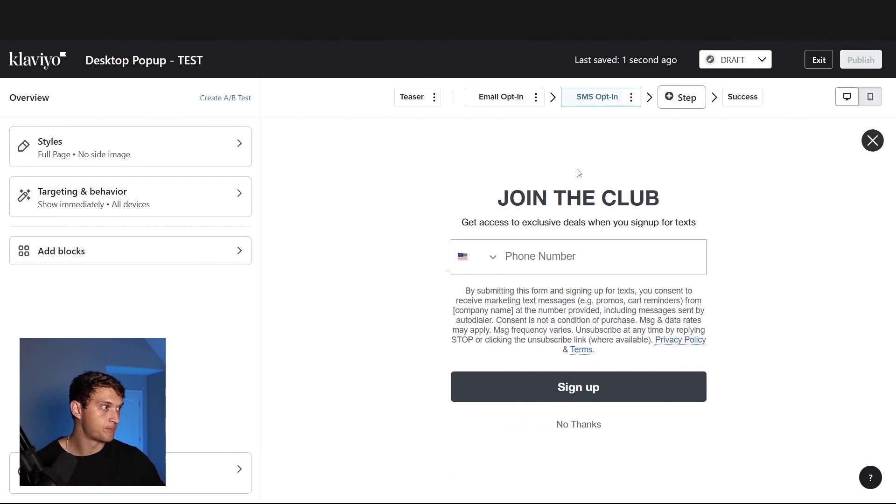
Change the SMS opt-in heading to "JOIN THE SMS CLUB".
click(629, 192)
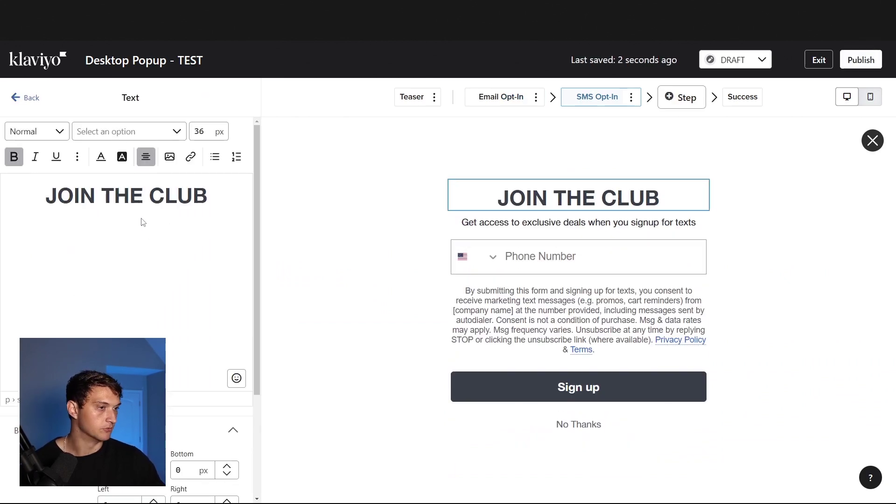
click(150, 195)
text(SMS)
Reword the text under the SMS heading to "Get access to text-only deals when you signup for SMS.".
click(553, 224)
click(83, 188)
text(text-only)
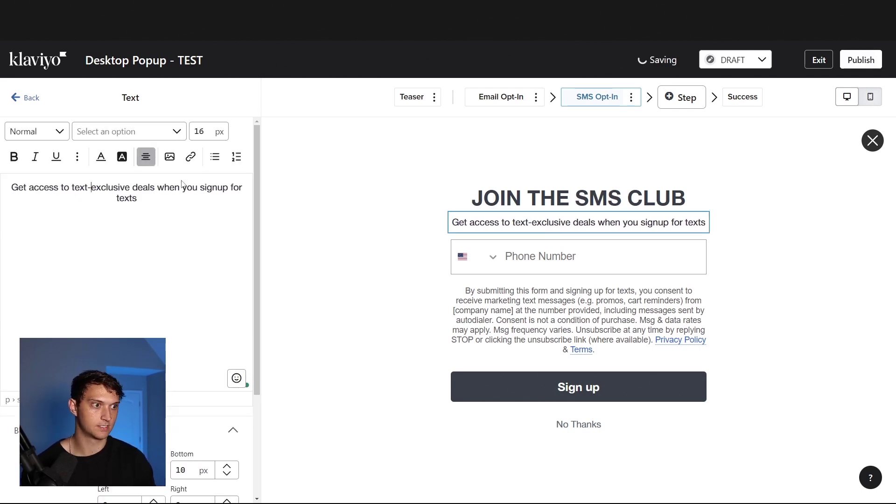
key(ctrl+shift+Right)
key(BackSpace)
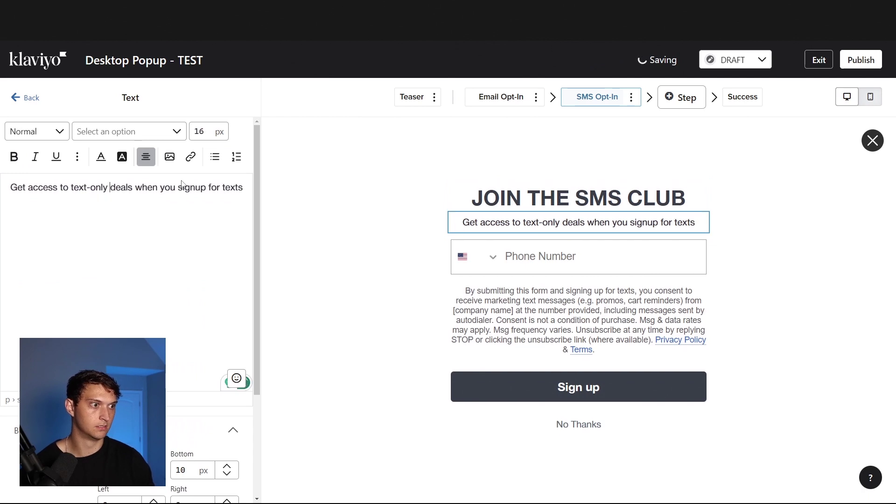
key(BackSpace)
key(BackSpace)
key(BackSpace)
key(BackSpace)
key(BackSpace)
text(SMS)
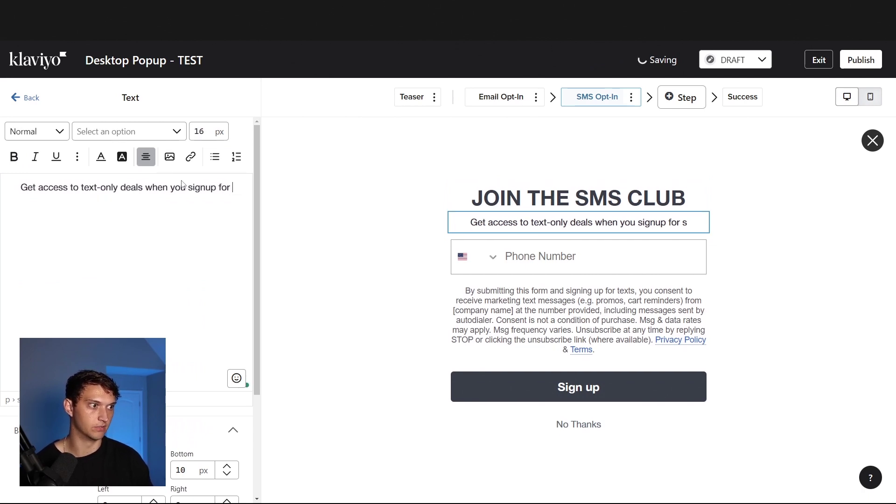
text(.)
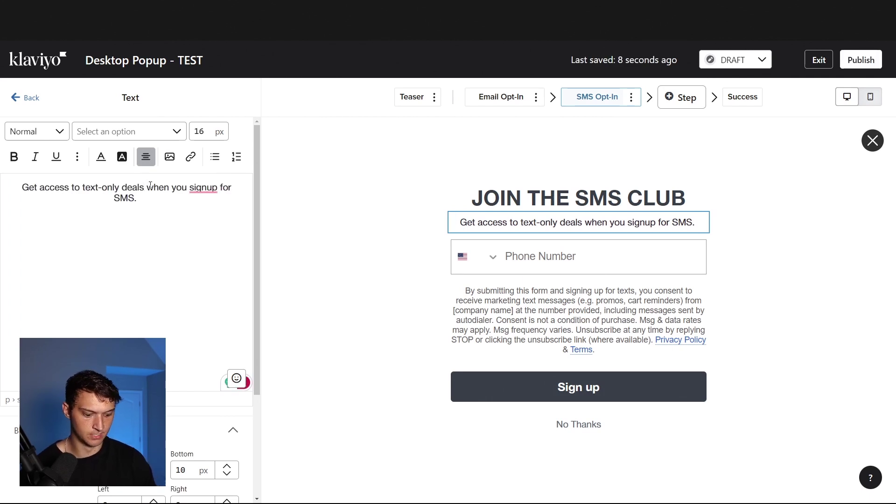
Insert ", first access to sales, and VIP sneak peaks" after "text-only deals" in the text under the SMS heading.
click(150, 185)
text(, first access to sales, and)
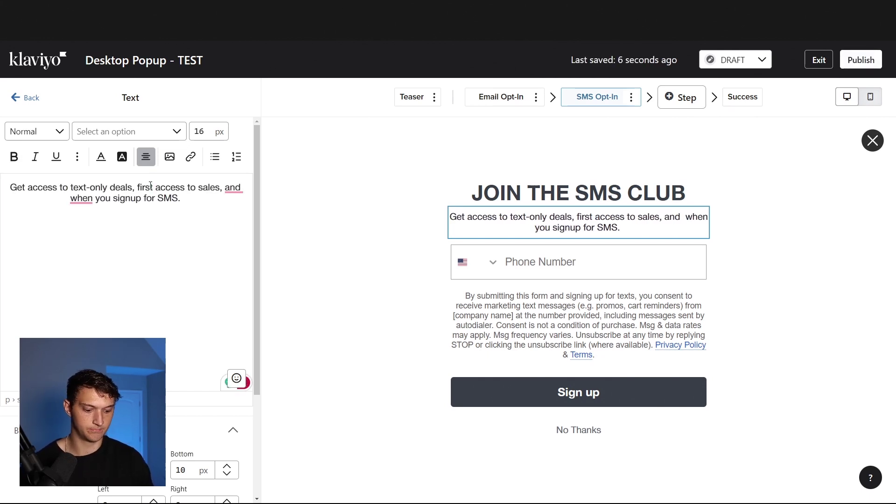
text(VIP)
text( sneak p)
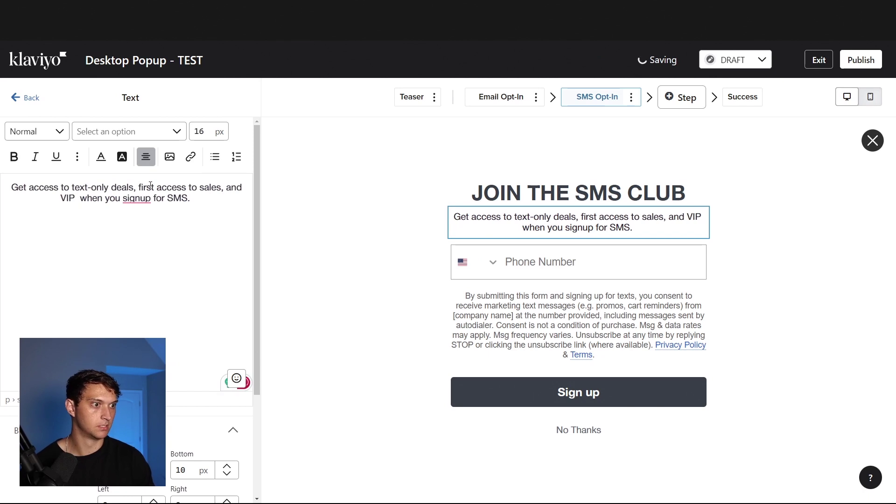
text(eask)
key(BackSpace)
key(BackSpace)
text(ks)
click(637, 200)
click(626, 228)
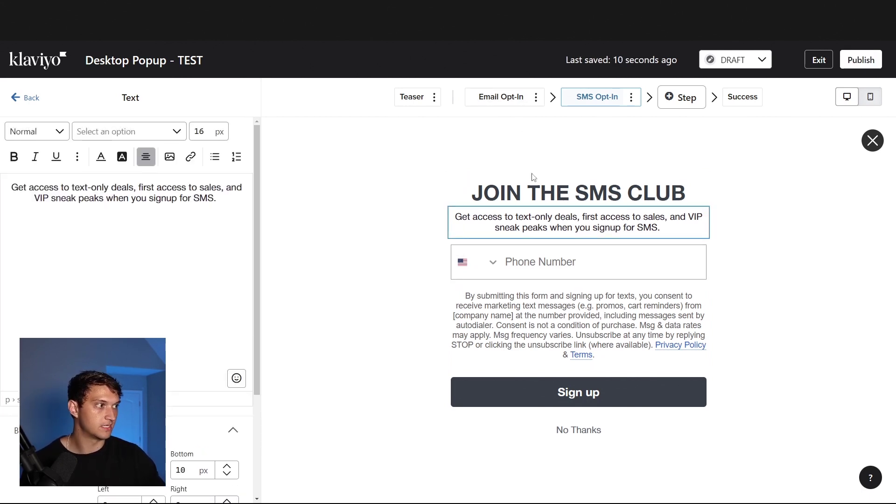
Compare the heading and body text of the email opt-in step with those of the SMS opt-in step.
click(504, 99)
click(485, 251)
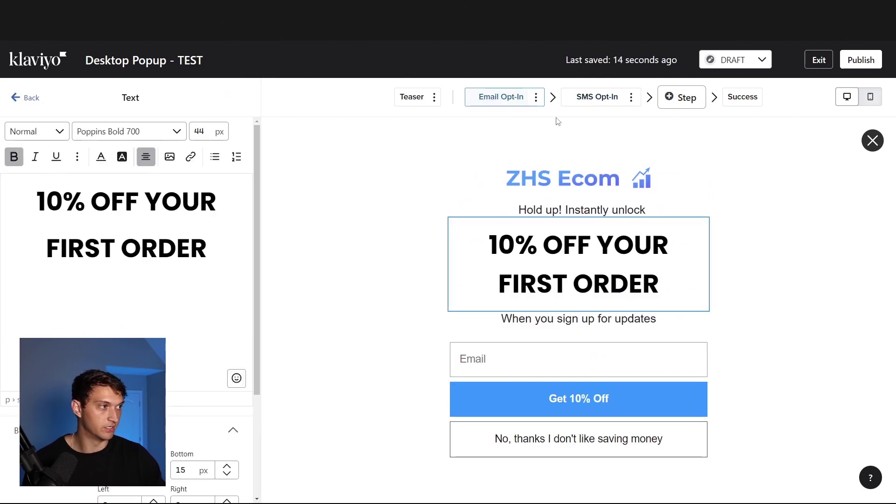
click(608, 102)
click(616, 196)
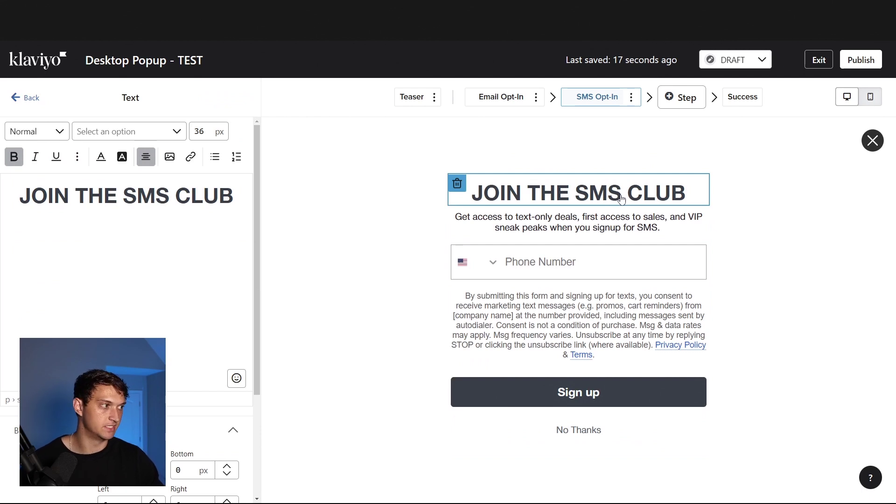
click(583, 231)
drag(72, 189, 224, 205)
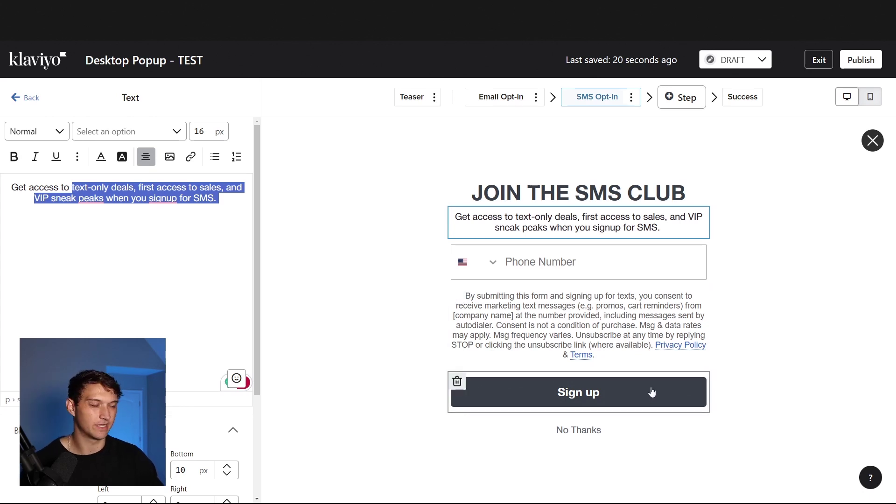
click(625, 198)
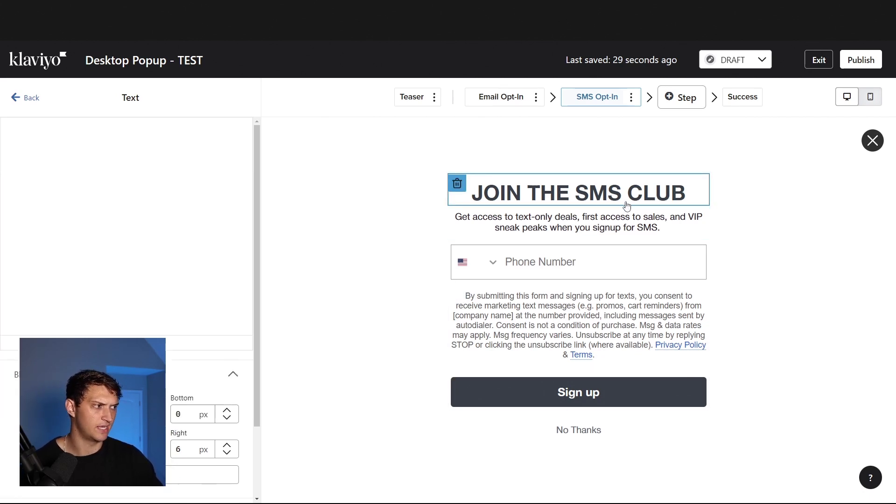
click(540, 103)
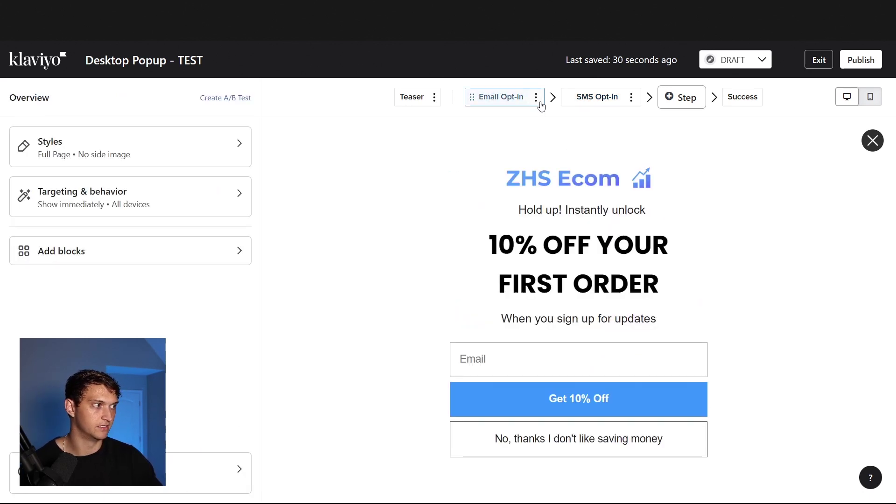
click(598, 100)
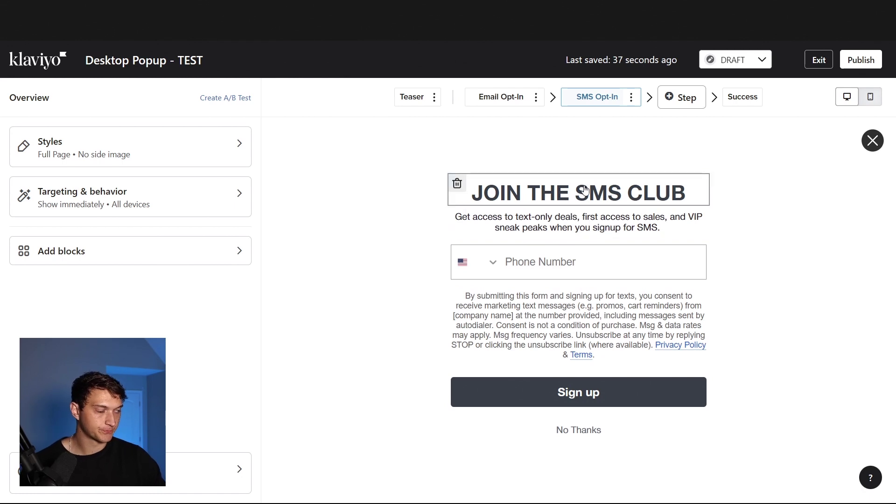
Move the SMS disclosure block below the "No Thanks" button on the SMS opt-in step.
click(615, 276)
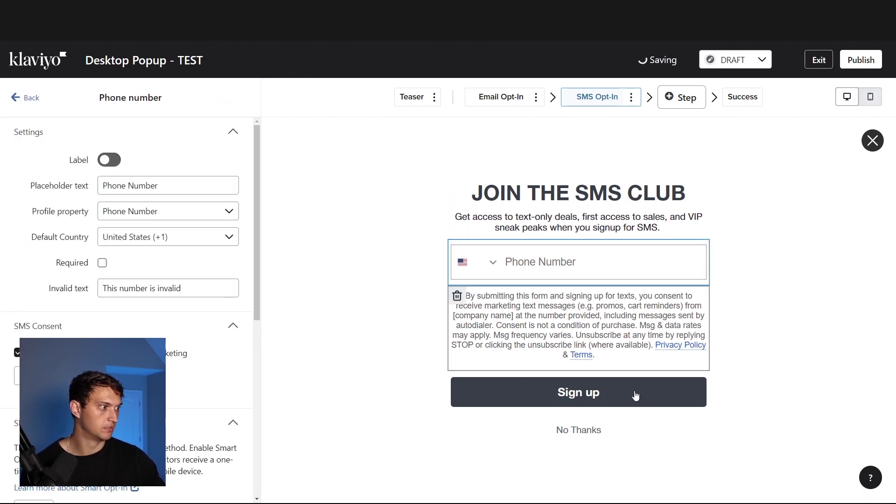
click(519, 330)
drag(531, 422, 590, 456)
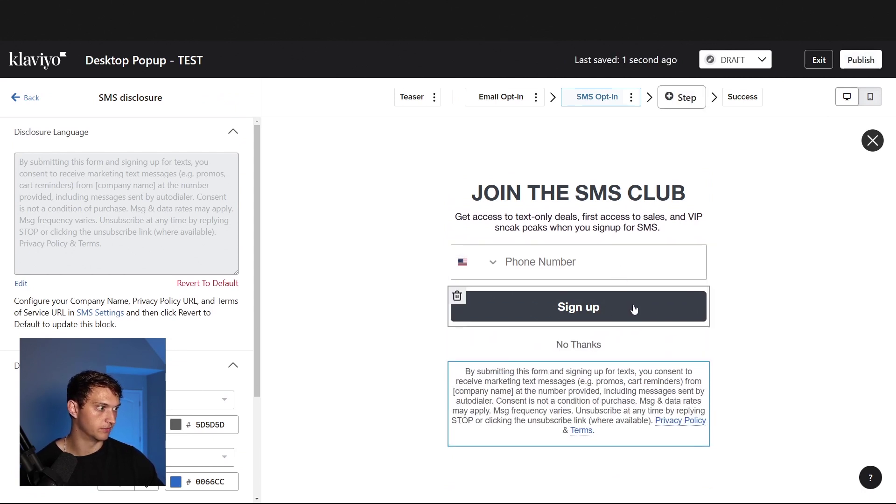
Give the SMS "Sign up" button the background color 0092FF and set its border style to None.
click(615, 310)
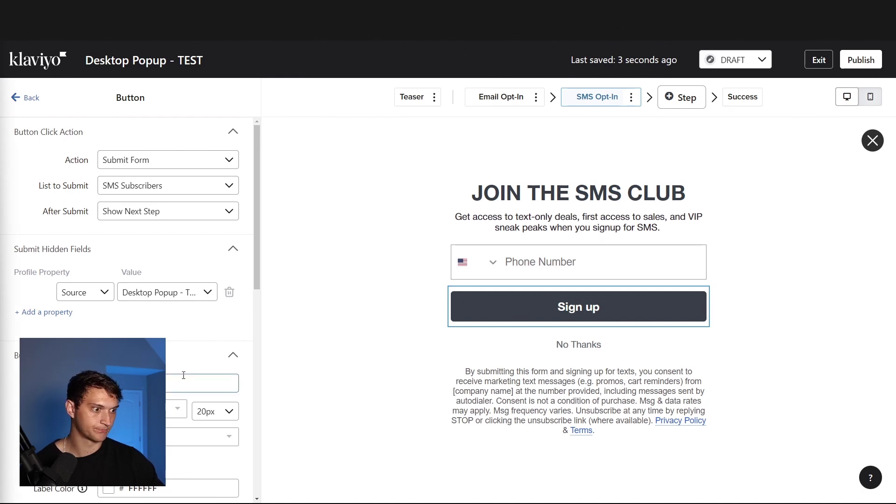
scroll(214, 262, down, 3)
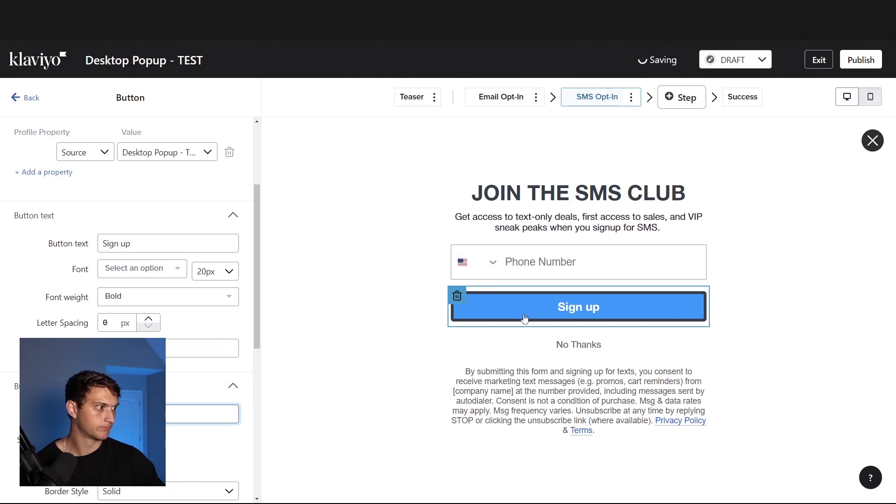
scroll(229, 398, down, 2)
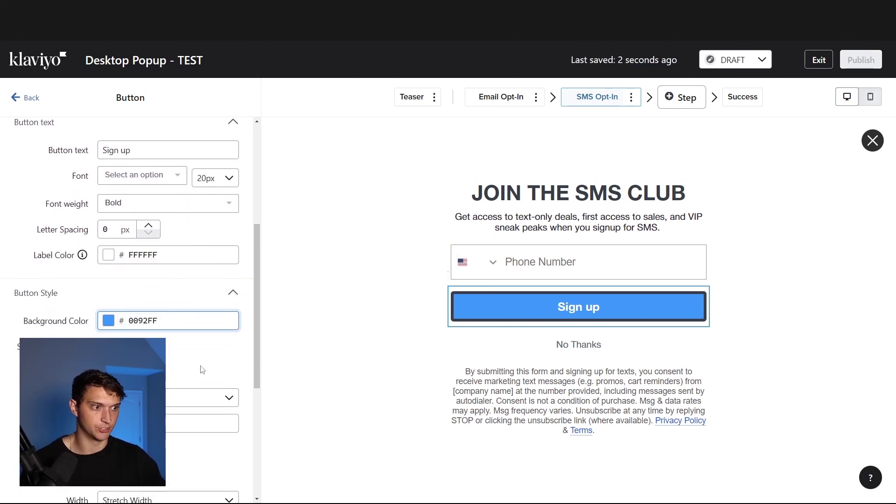
scroll(210, 376, down, 2)
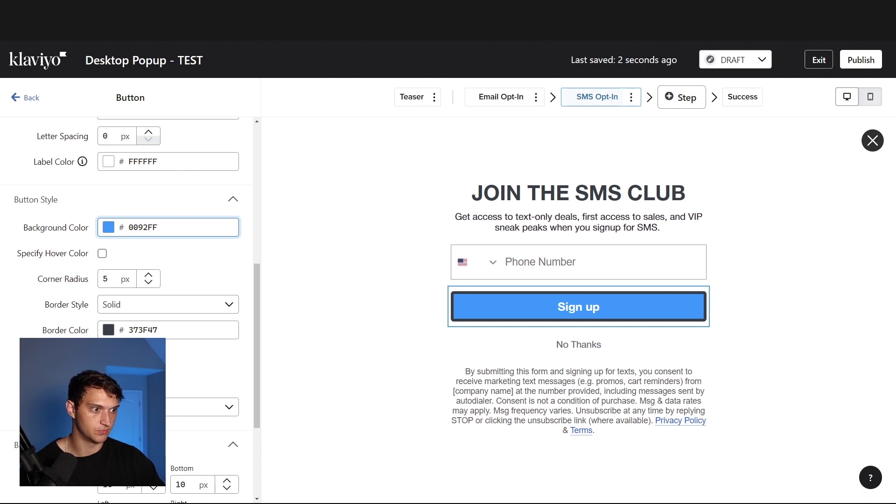
click(168, 309)
click(153, 211)
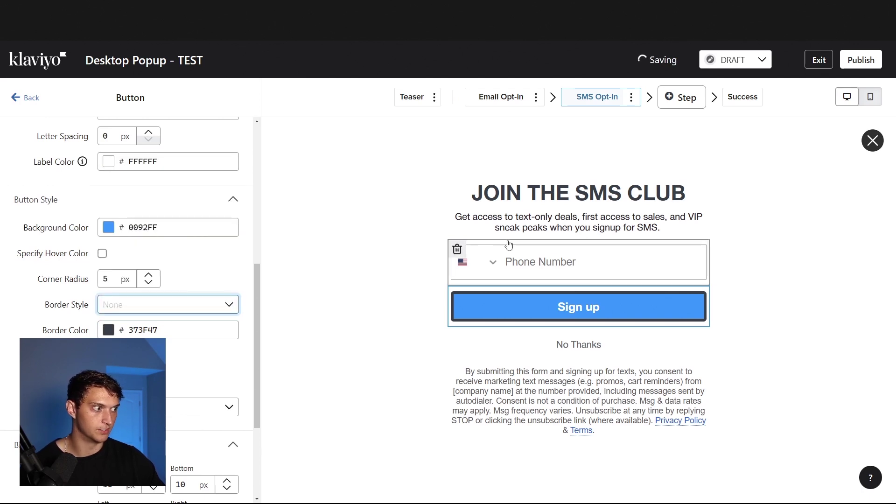
click(602, 197)
click(668, 230)
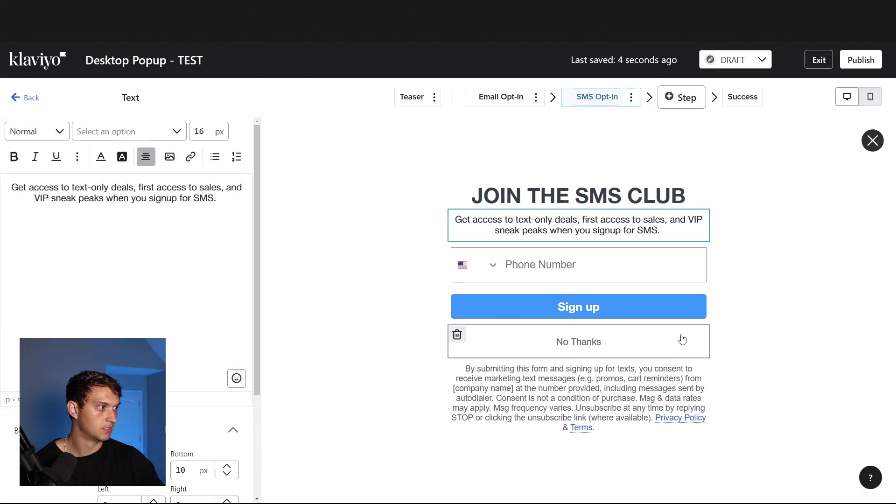
Replace the success step's thumbs-up image with the Group 2363 logo at 250 px width, and compare it with the email opt-in step.
click(510, 97)
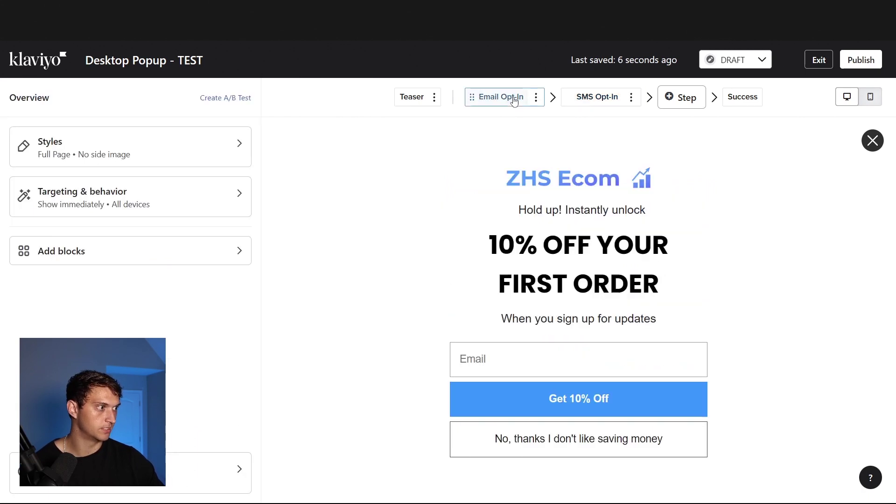
click(609, 100)
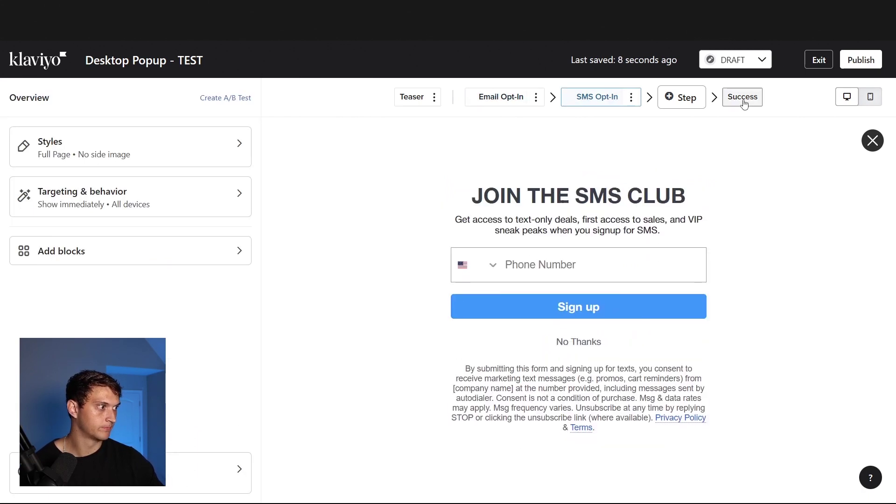
click(745, 99)
click(603, 260)
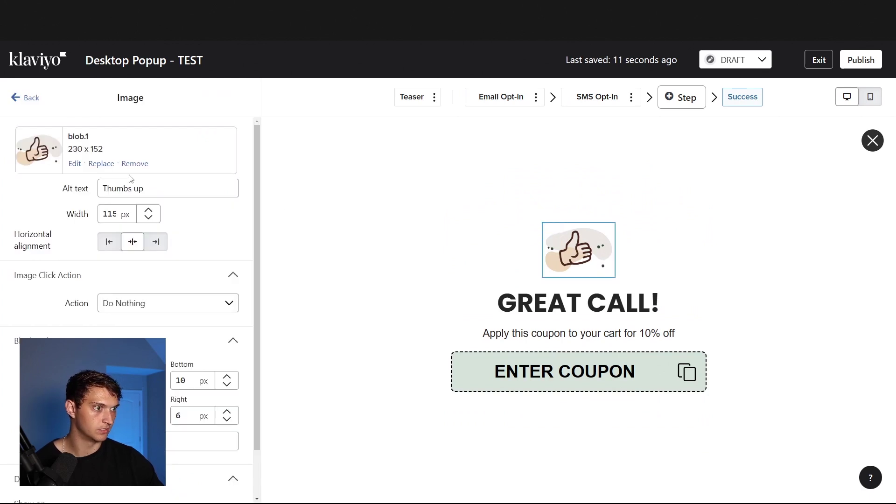
click(102, 164)
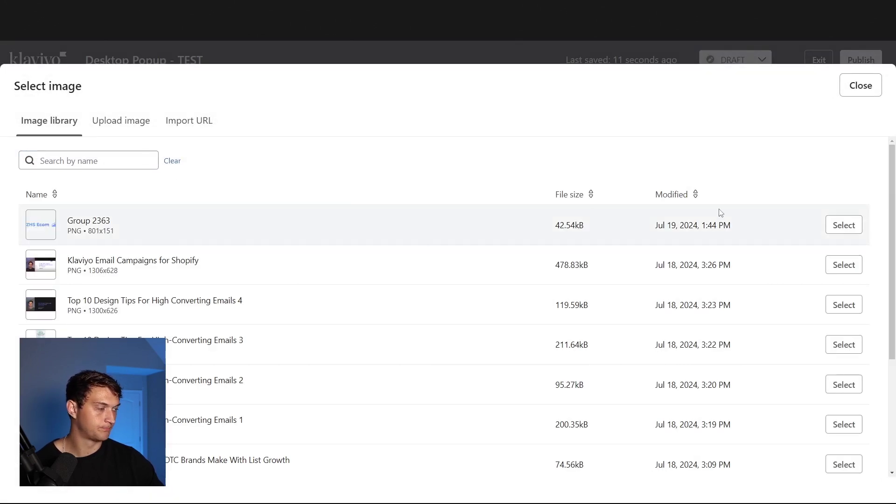
click(827, 222)
double_click(115, 217)
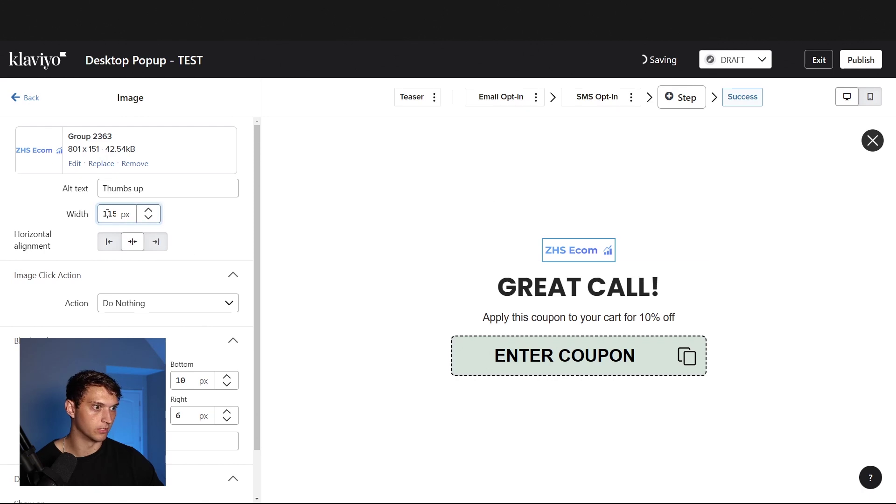
text(250)
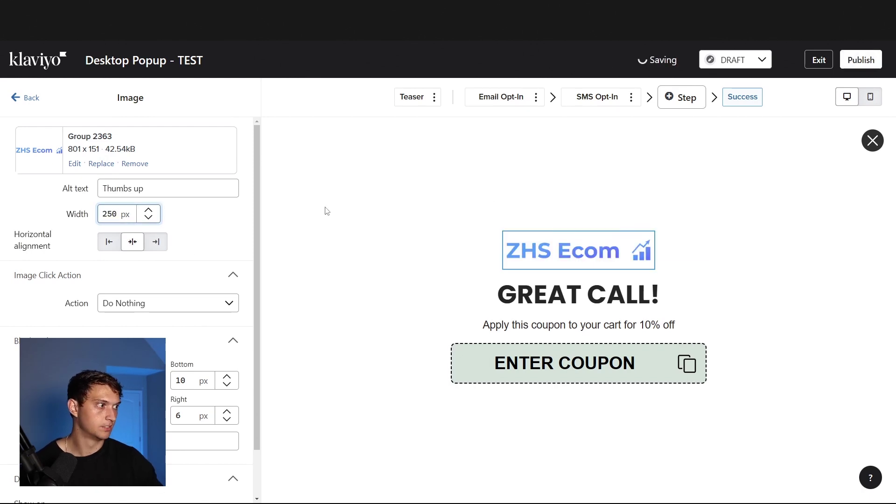
click(502, 97)
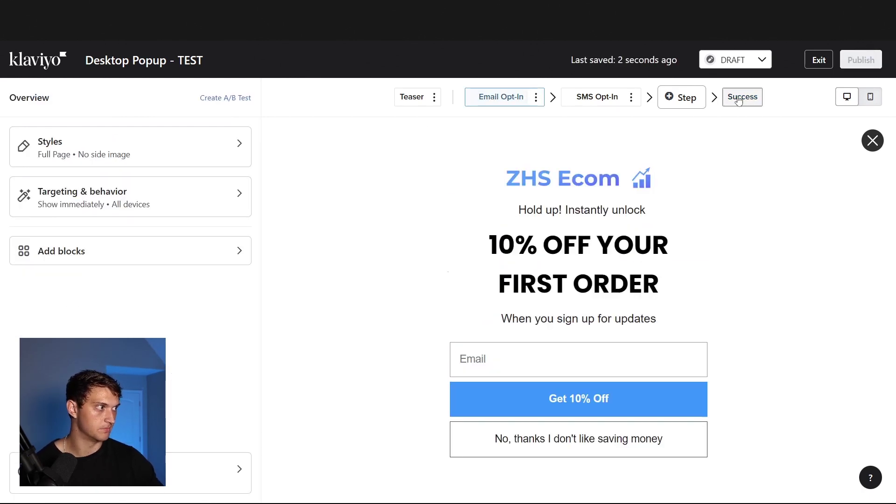
Replace the "GREAT CALL!" heading on the success step with "Thanks for subscribing!".
click(747, 99)
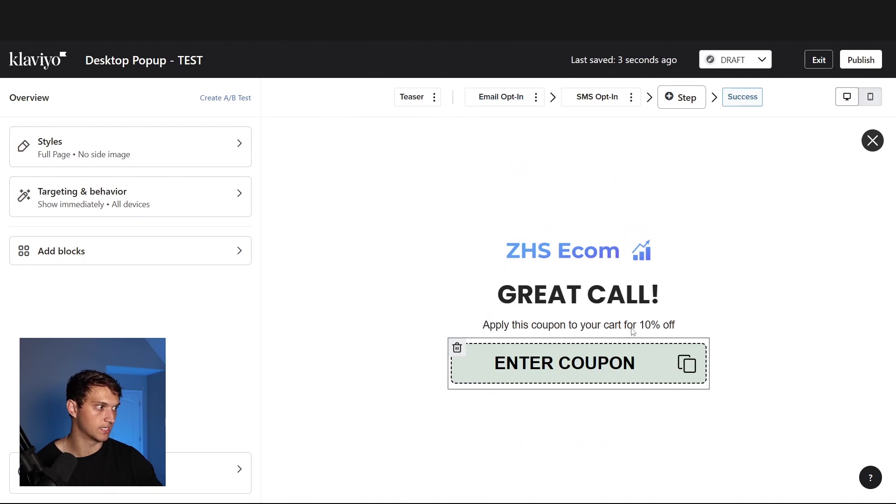
click(620, 289)
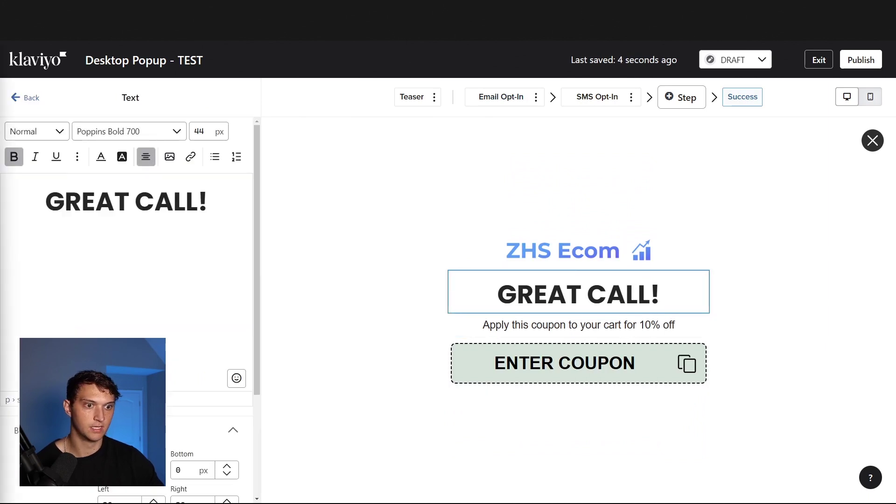
triple_click(116, 202)
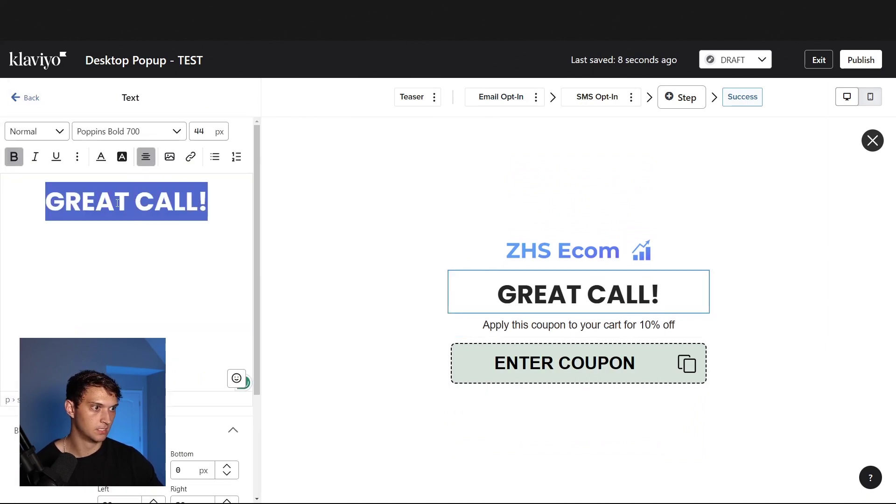
text(Thanks for subscribing!)
key(ctrl+z)
triple_click(126, 191)
text(Thanks for subscribing!)
Format the "Thanks for subscribing!" heading as Poppins Bold 700 at 44 px.
triple_click(101, 186)
double_click(199, 131)
text(44)
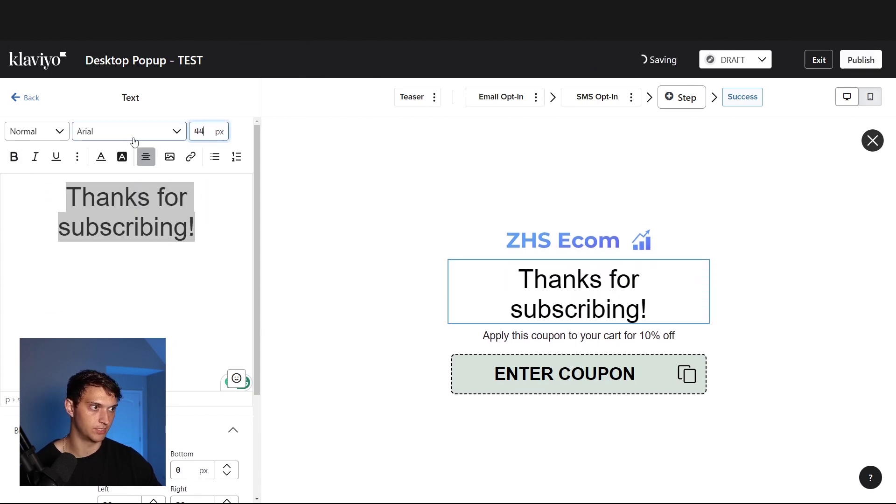
click(133, 138)
text(pop)
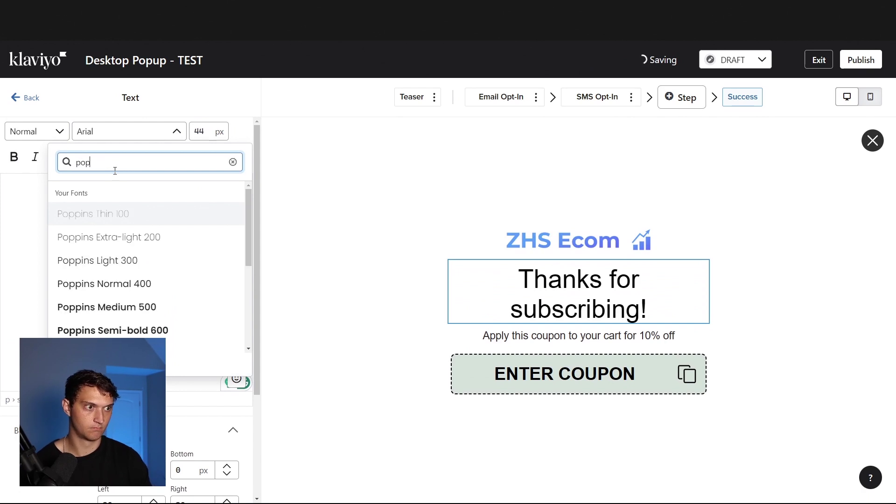
text(pin)
scroll(224, 304, down, 1)
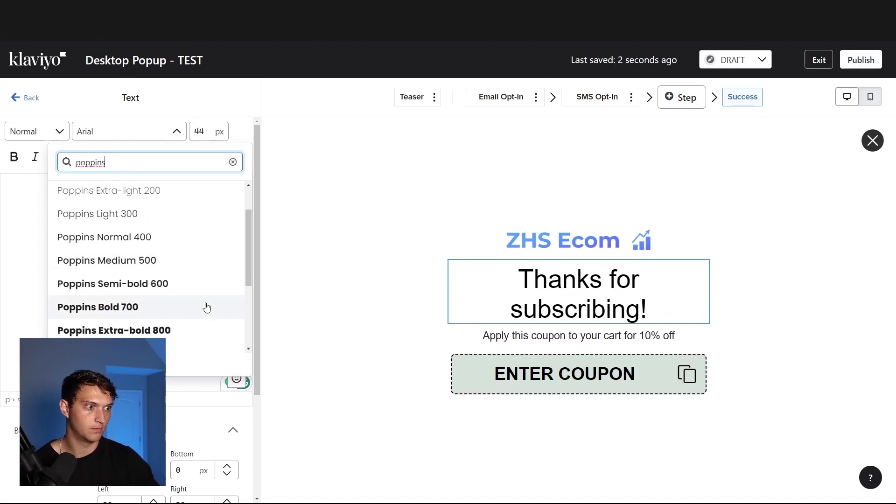
click(208, 306)
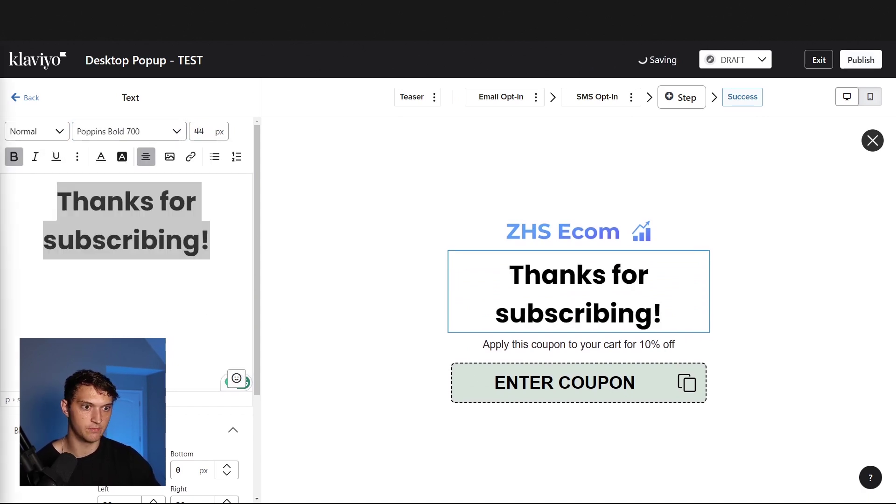
Replace the coupon instruction below the success heading with "Check your inbox and texts for your 10% code!".
click(579, 345)
triple_click(120, 184)
text(Check your inbox and texts for your 10% code!)
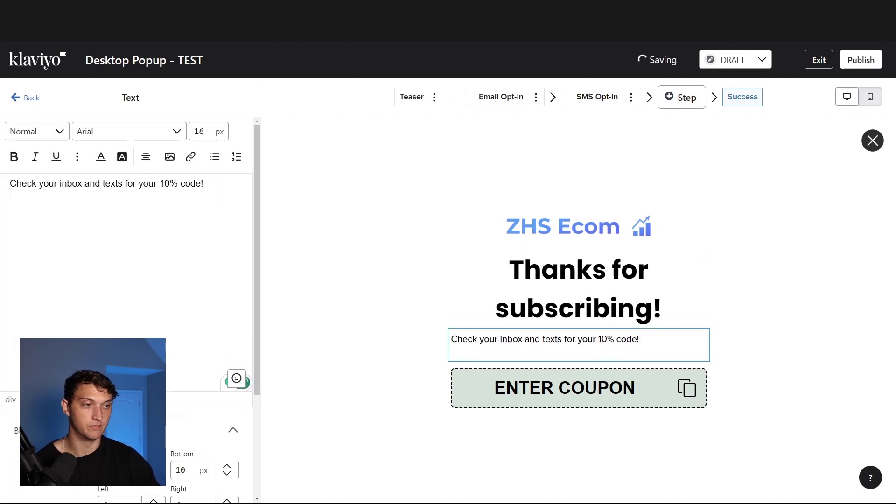
key(BackSpace)
key(BackSpace)
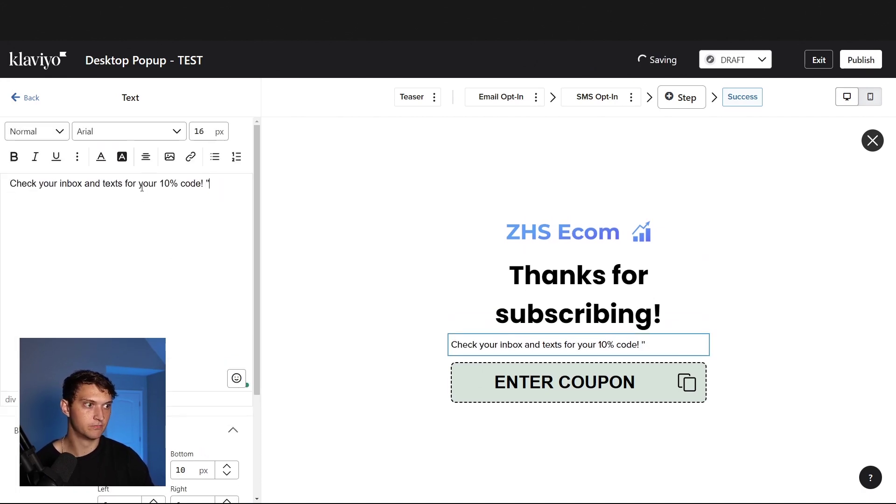
Paste "If you don't see it, make sure to check your spam/promotions folders." as text only on a new line of the success message.
key(Return)
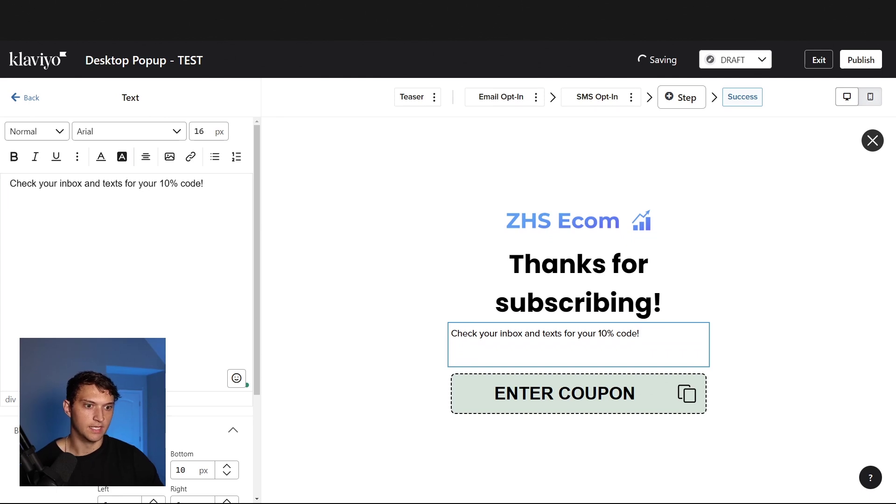
key(ctrl+v)
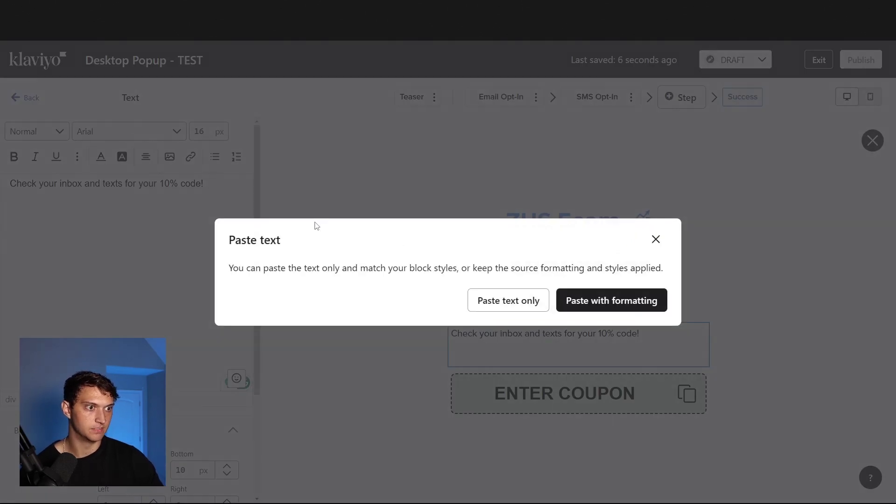
click(502, 304)
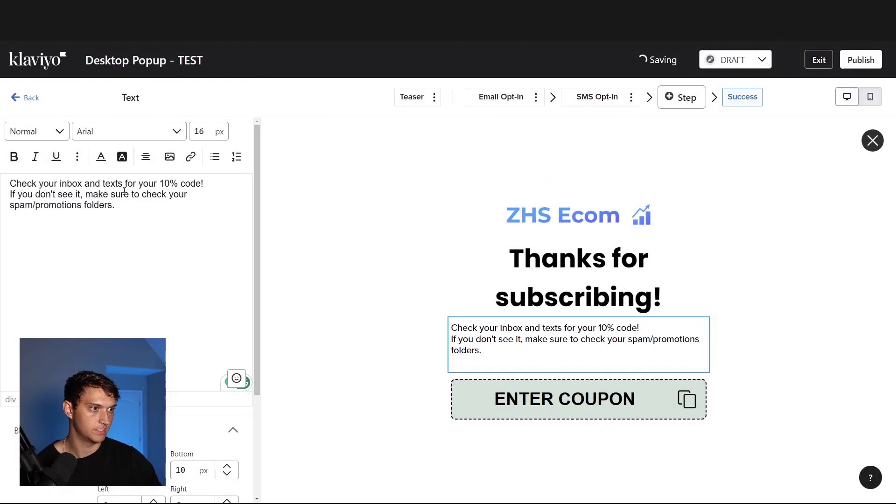
Separate the two sentences of the success message with a blank line and make the first sentence bold.
key(Return)
key(ctrl+a)
click(218, 184)
triple_click(218, 184)
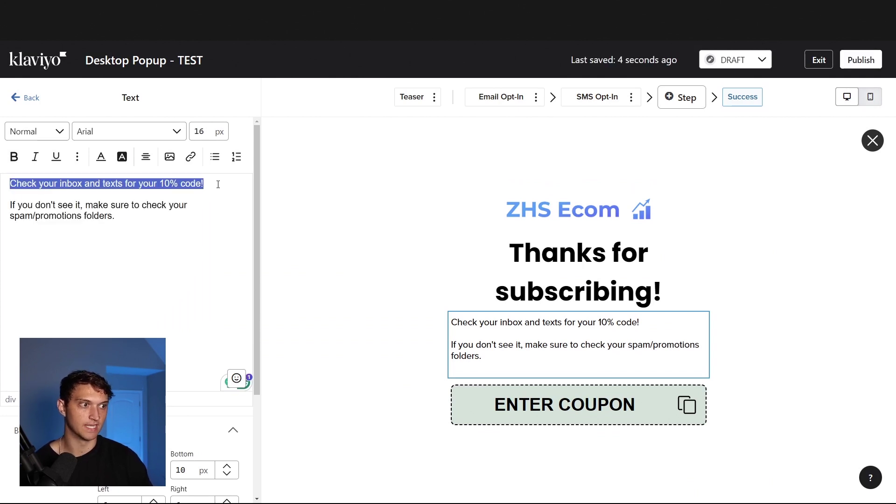
key(ctrl+b)
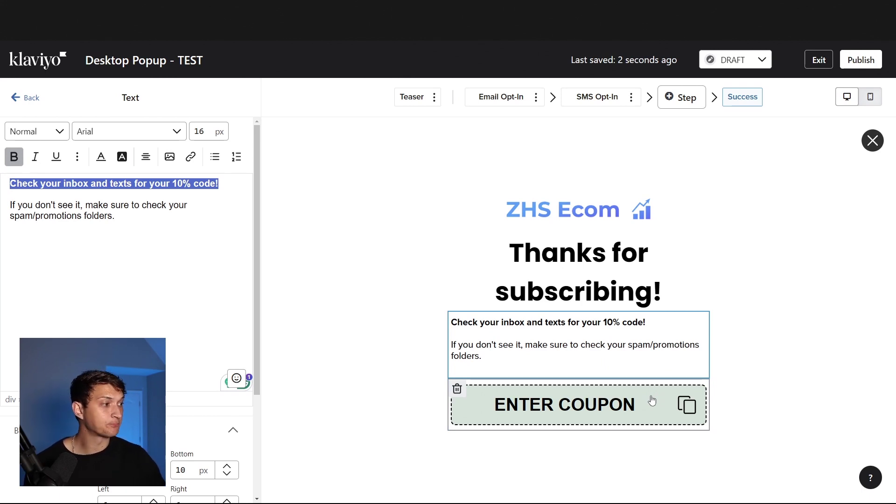
Delete the "ENTER COUPON" block from the success step.
click(660, 399)
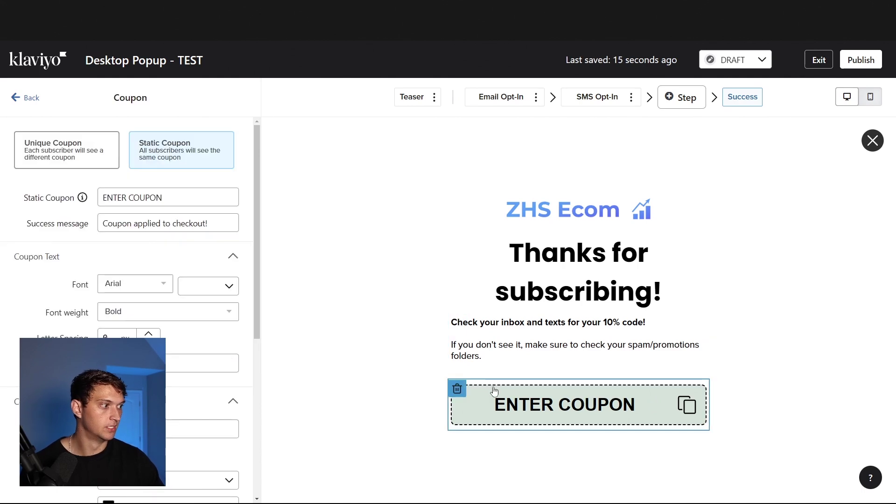
click(457, 390)
click(657, 306)
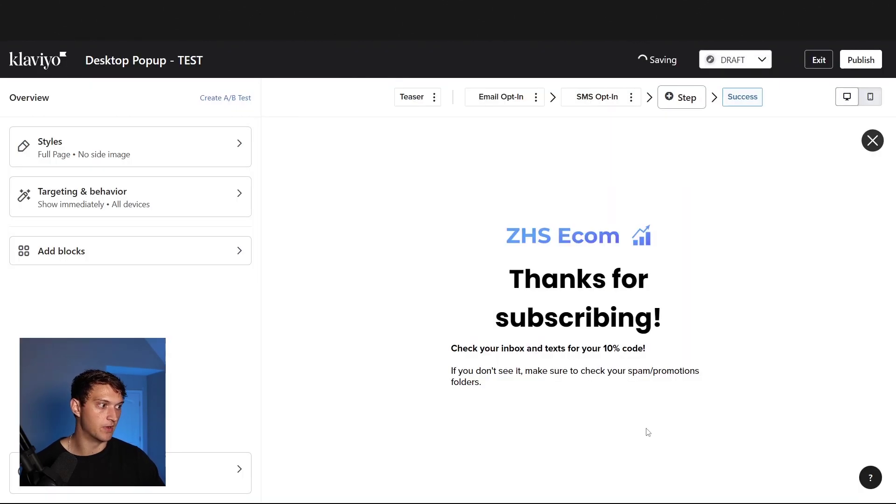
Center-align all the text in the message block below the "Thanks for subscribing!" heading.
click(575, 365)
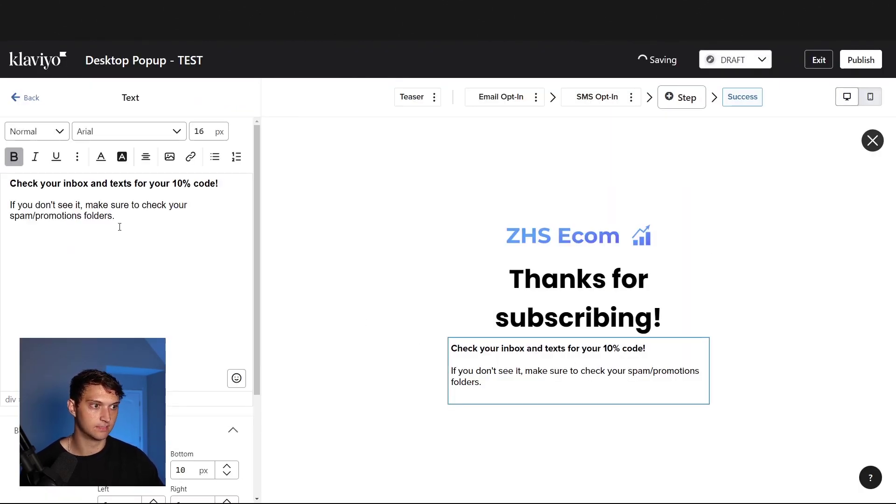
key(ctrl+a)
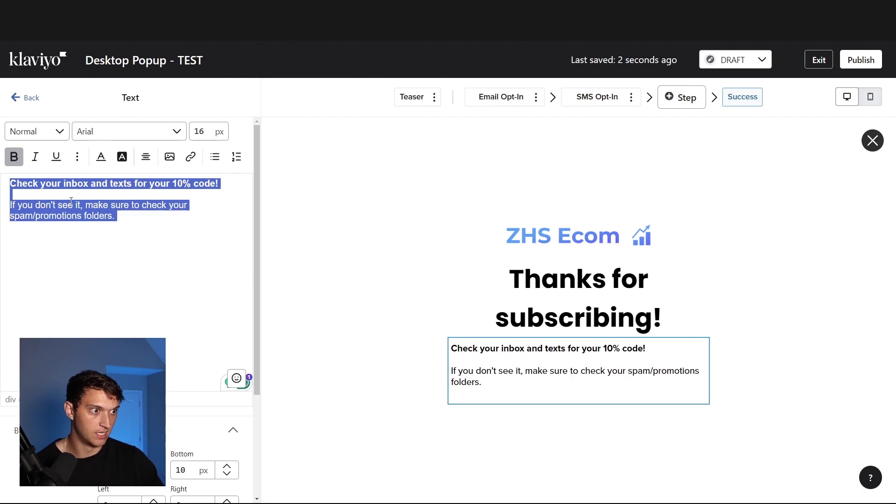
click(146, 156)
click(168, 180)
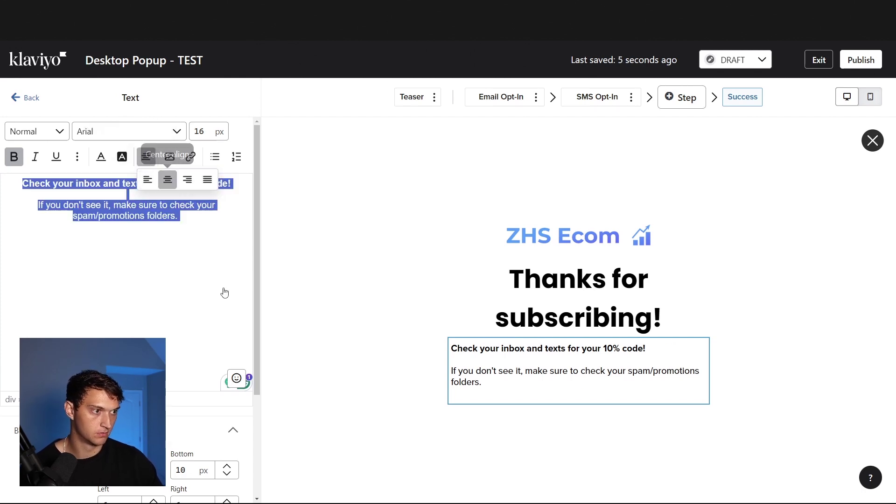
click(23, 99)
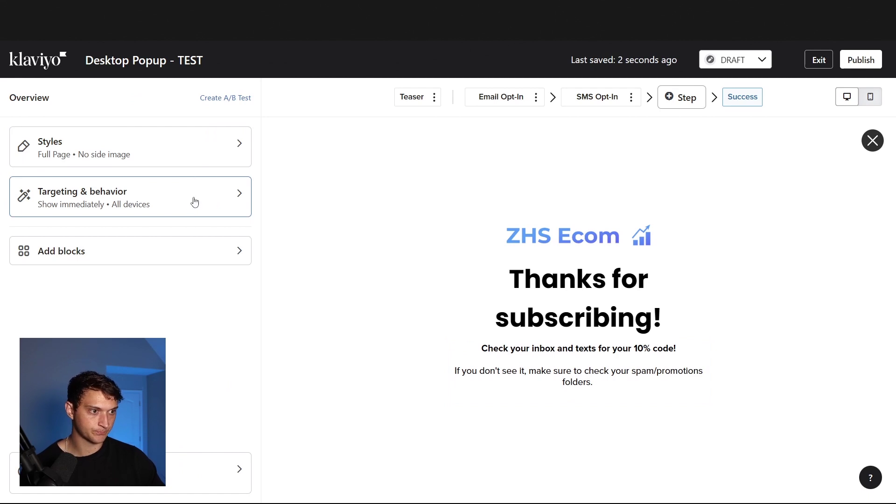
Add a button block below the success message and set its background color to 0092FF.
click(179, 252)
drag(124, 184, 685, 259)
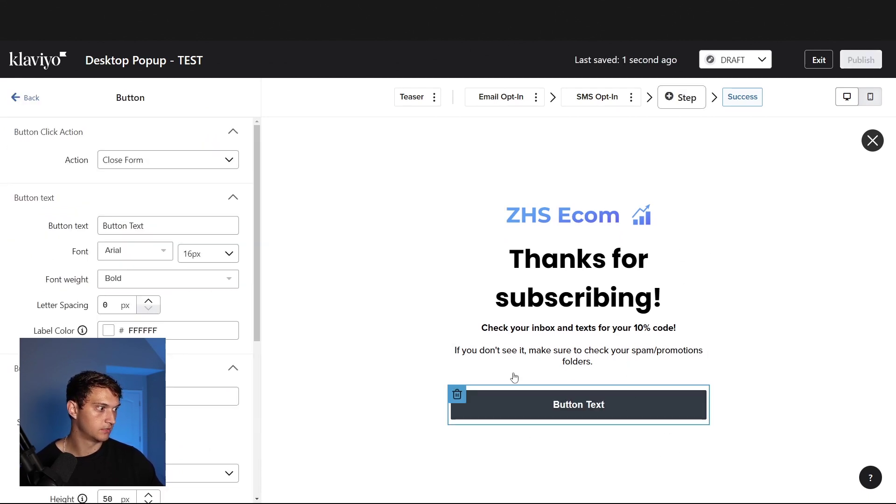
scroll(177, 338, down, 2)
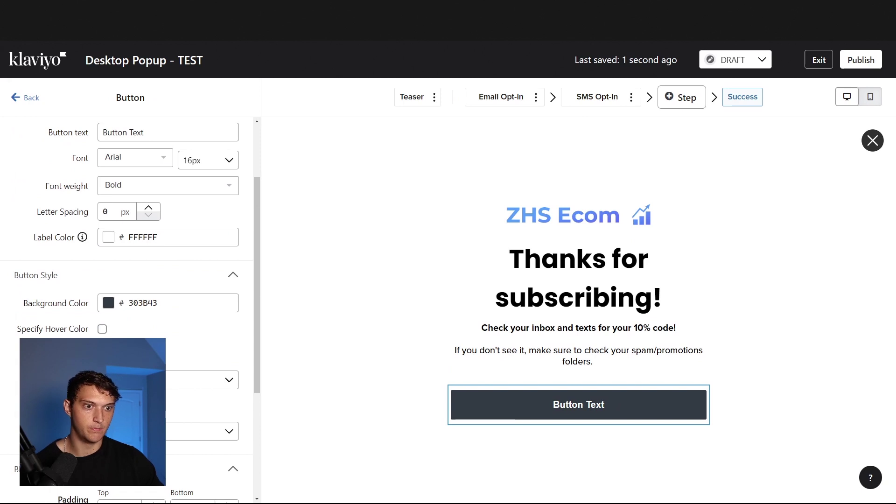
click(142, 303)
text(0092FF)
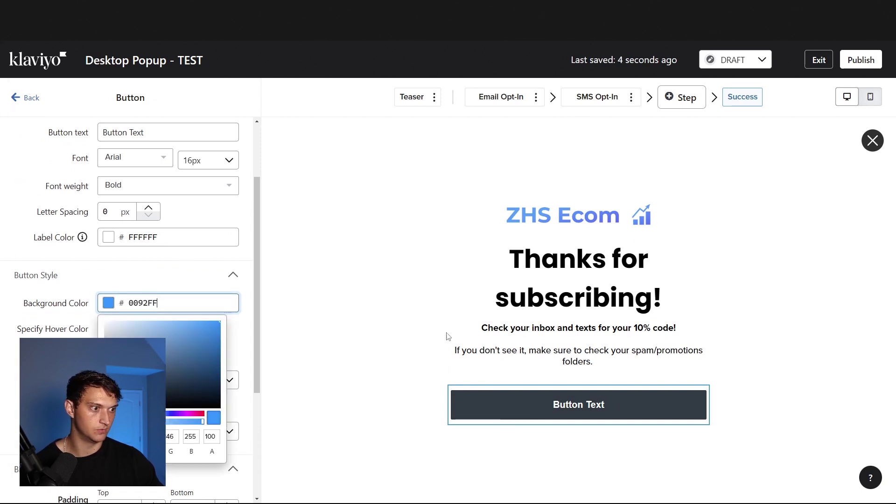
Set the new success-step button's text to "Go Back to Site".
scroll(117, 240, up, 2)
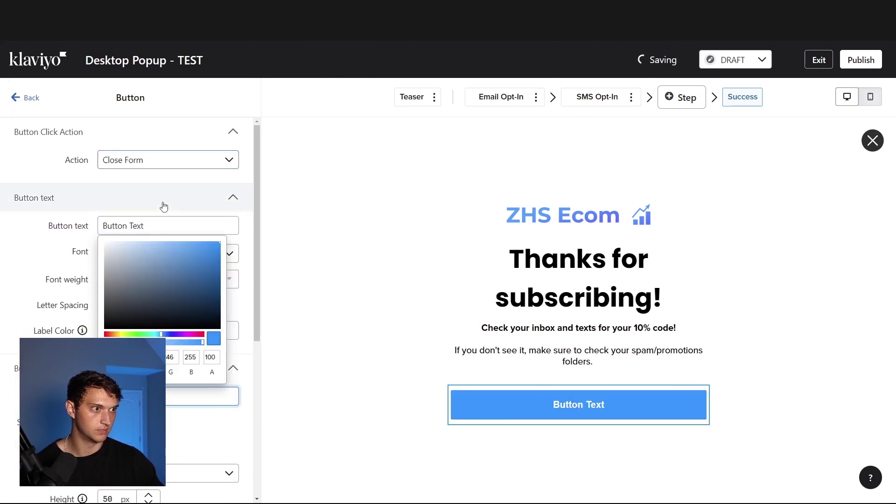
drag(161, 226, 88, 226)
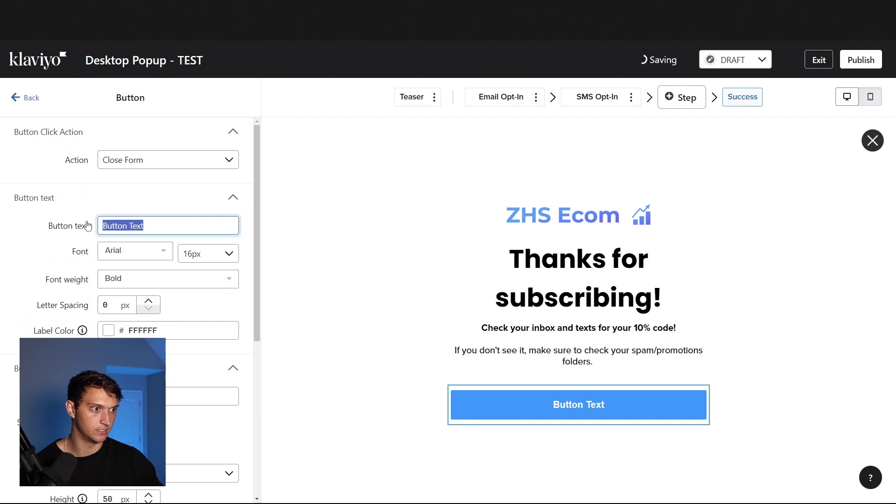
text(Go Back to Site)
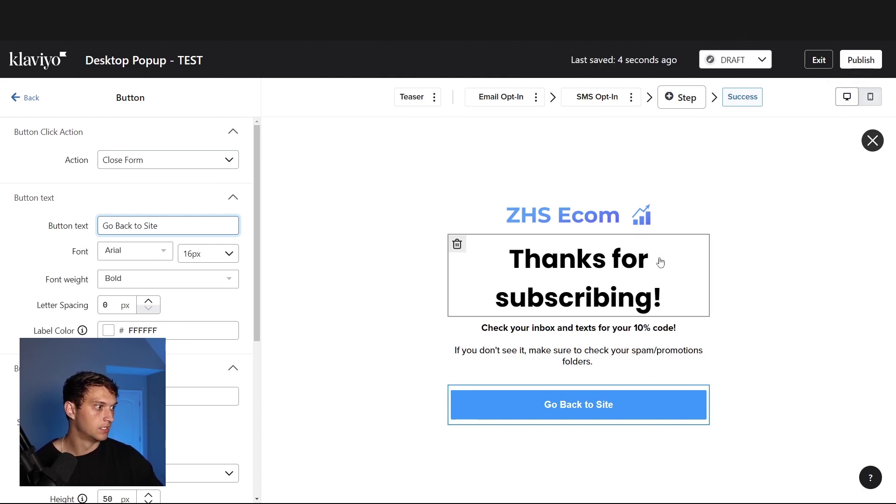
Review the teaser, email opt-in, SMS opt-in and success steps in order, including the settings of the "Go Back to Site" button.
click(417, 100)
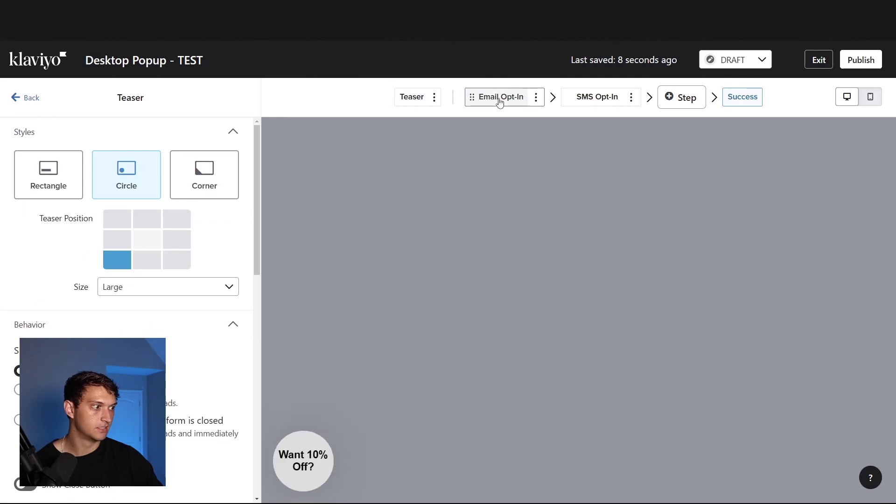
click(500, 100)
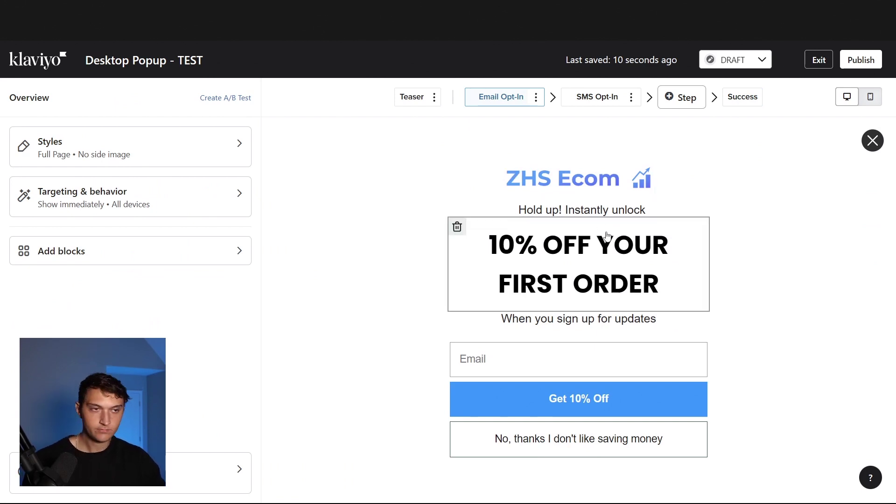
click(614, 106)
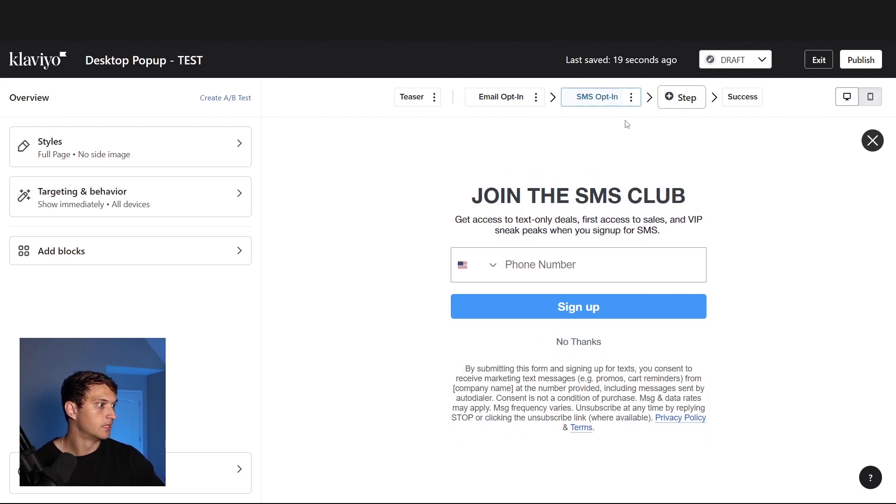
click(740, 96)
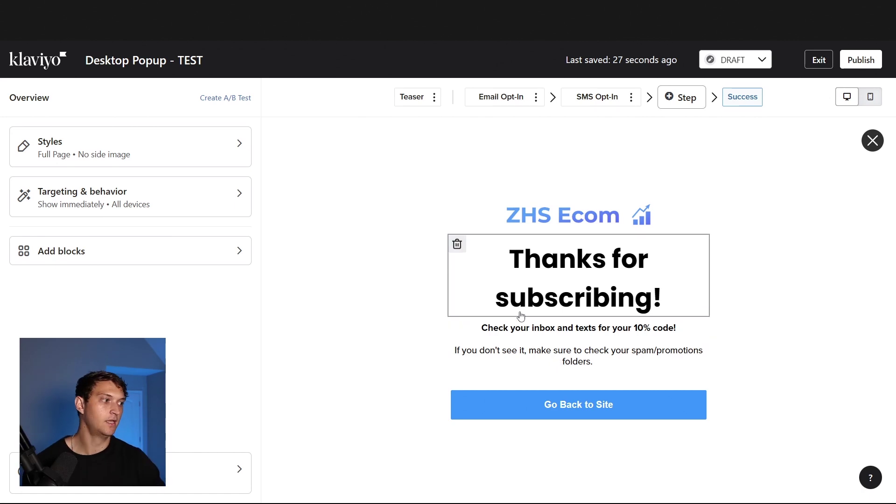
click(631, 408)
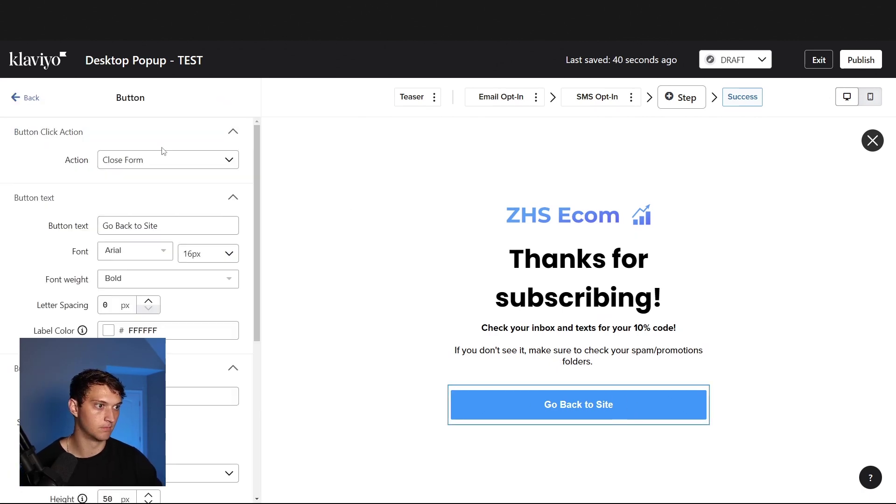
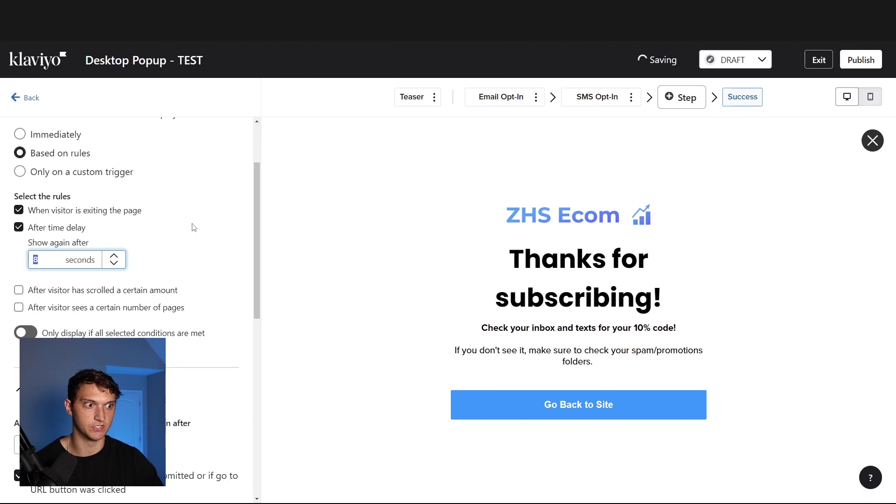
Enable the rule that displays the form after the visitor has scrolled, with a scroll distance of 70%.
scroll(191, 227, down, 2)
scroll(187, 227, up, 1)
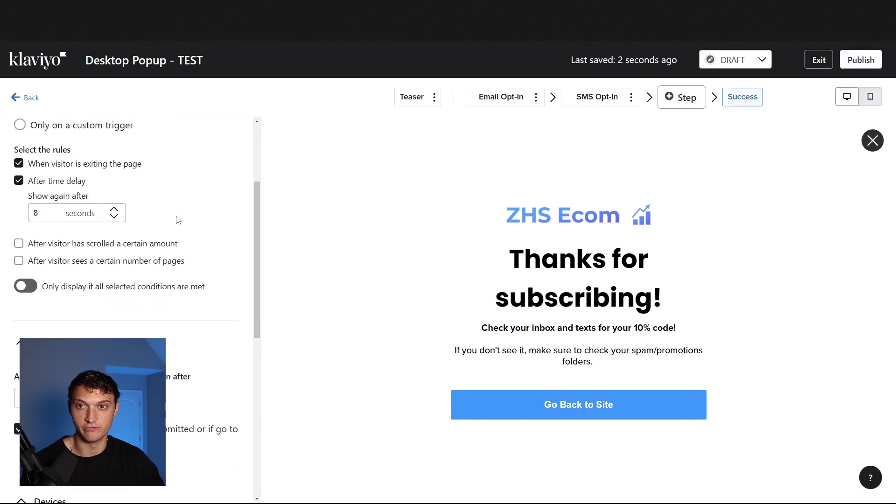
scroll(182, 223, down, 1)
click(134, 198)
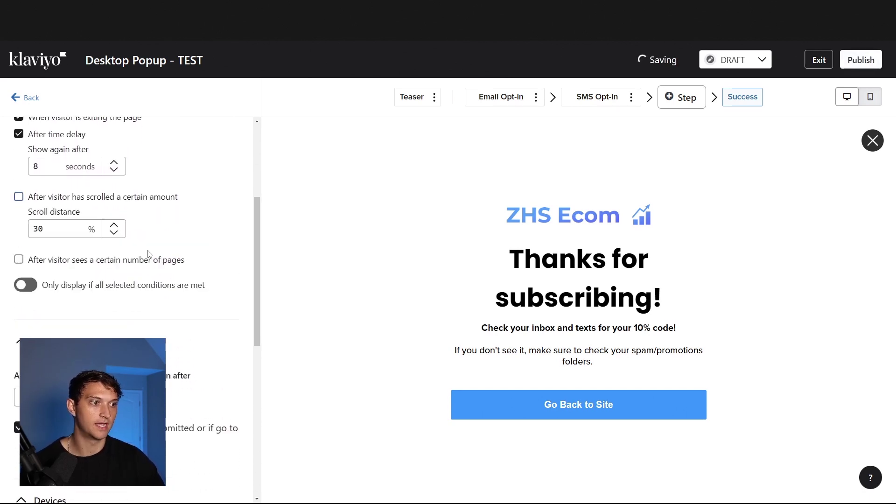
double_click(37, 229)
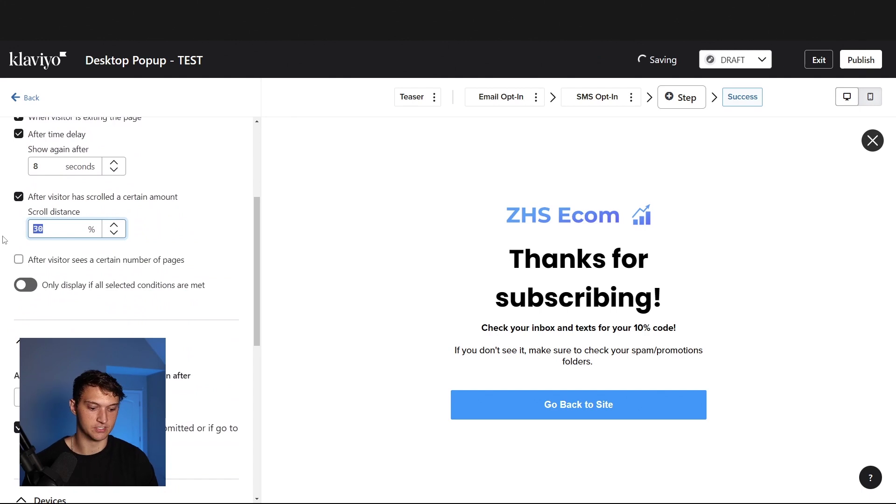
text(70)
scroll(189, 247, up, 2)
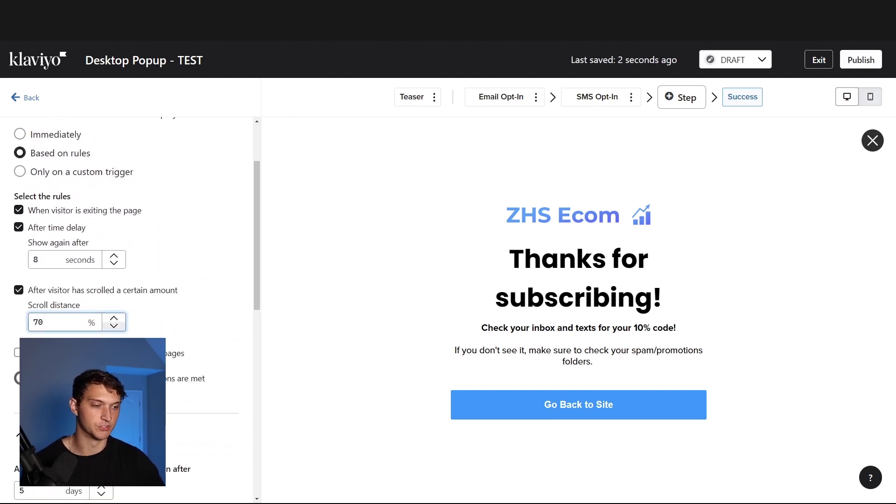
Enable the rule that displays the form after the visitor sees 2 pages.
click(93, 353)
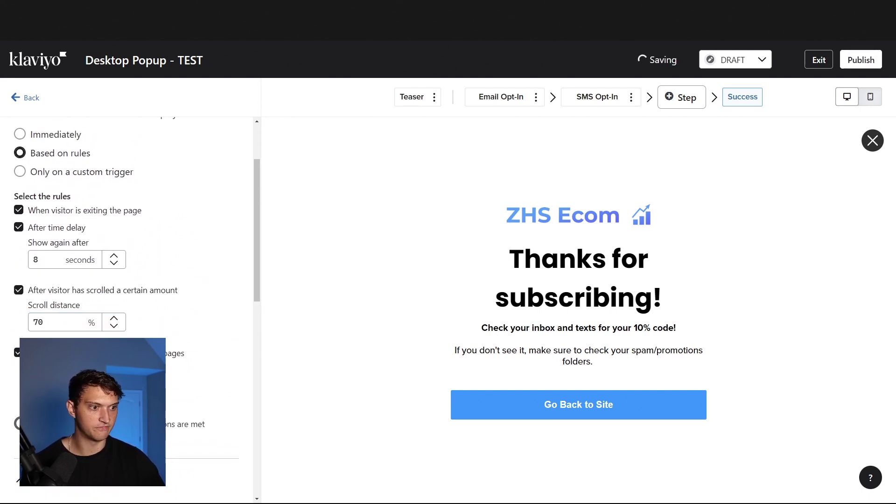
scroll(219, 299, down, 2)
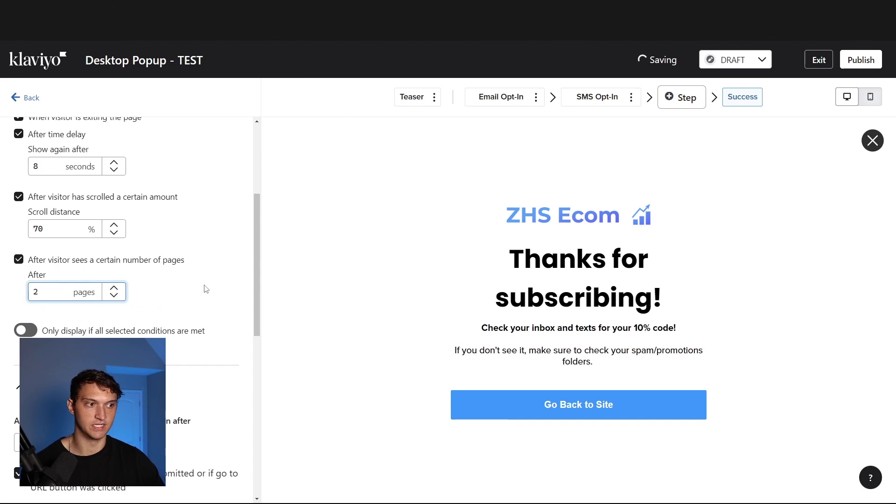
drag(256, 256, 256, 214)
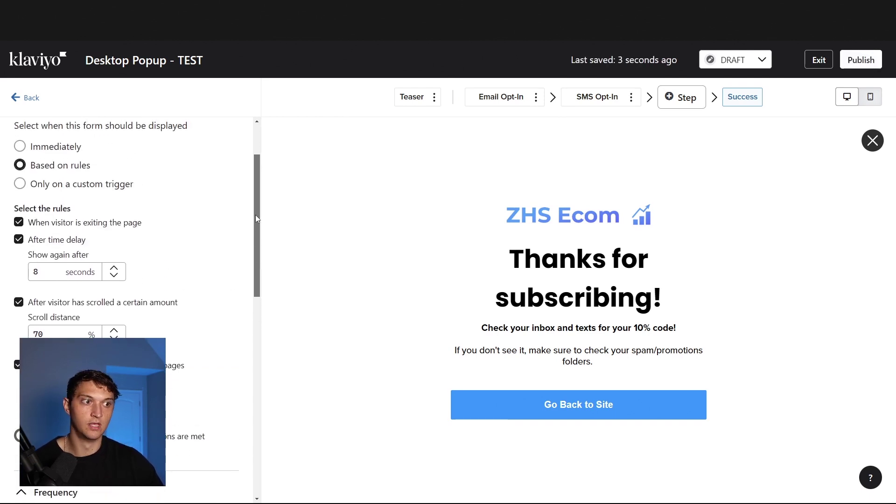
drag(256, 217, 256, 233)
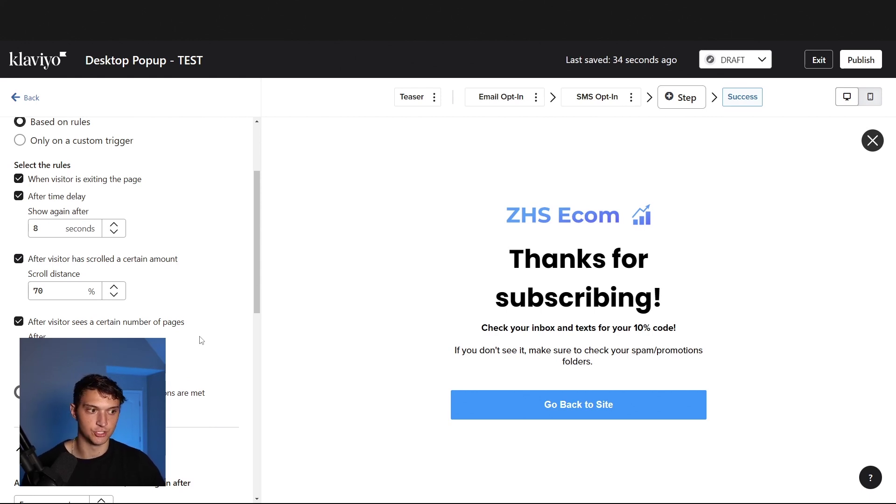
scroll(201, 340, down, 2)
scroll(230, 310, up, 3)
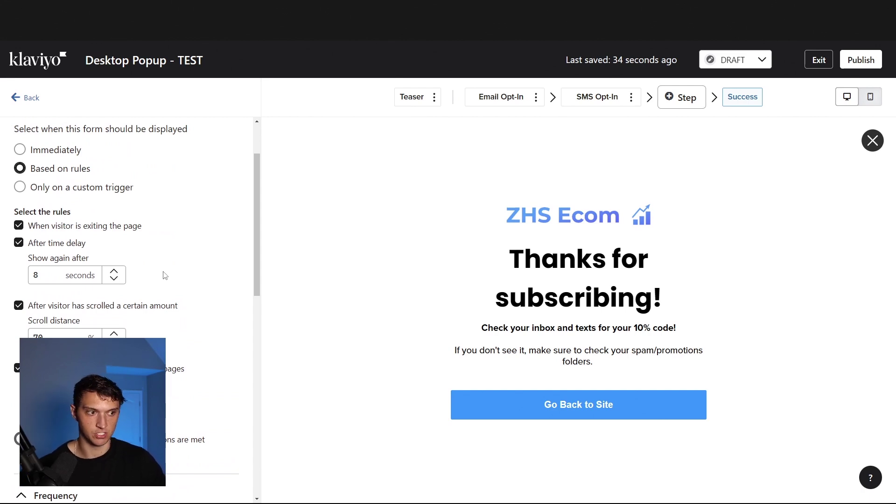
Set the form to show again 7 days after a visitor closes it.
scroll(177, 266, down, 6)
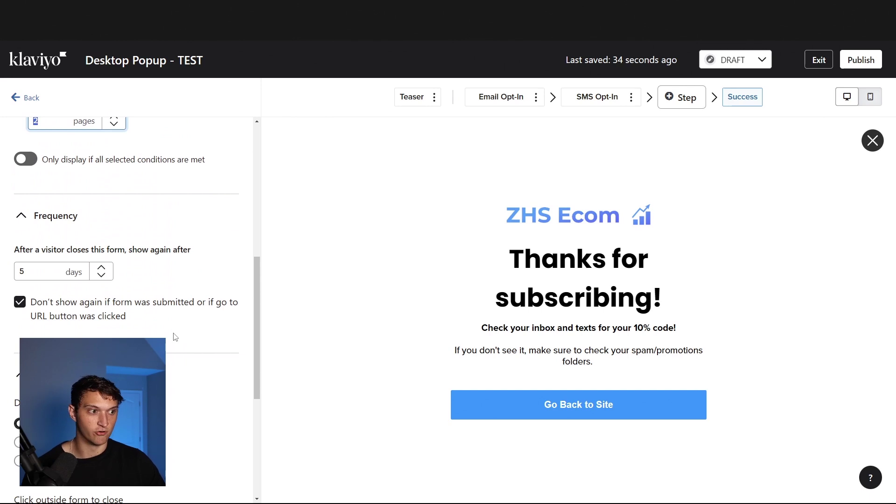
double_click(36, 267)
text(7)
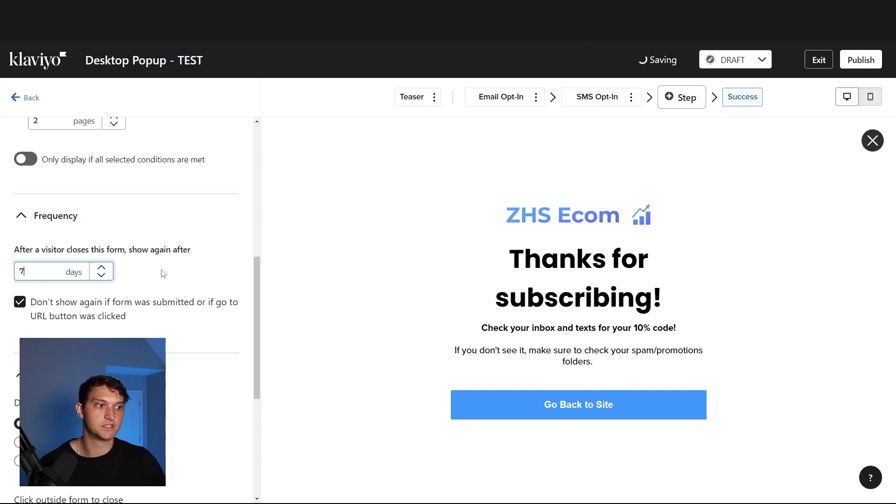
scroll(154, 278, down, 1)
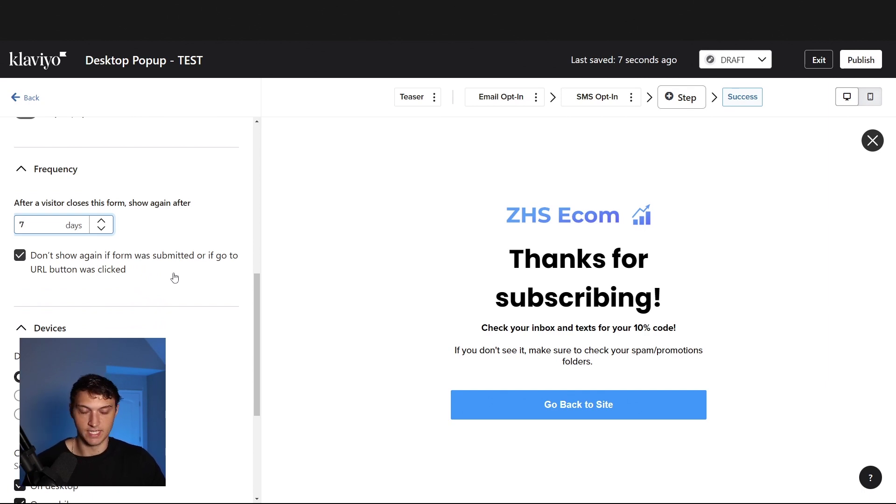
Restrict the form to desktop only and turn off closing by clicking outside the form for both desktop and mobile.
scroll(179, 278, down, 2)
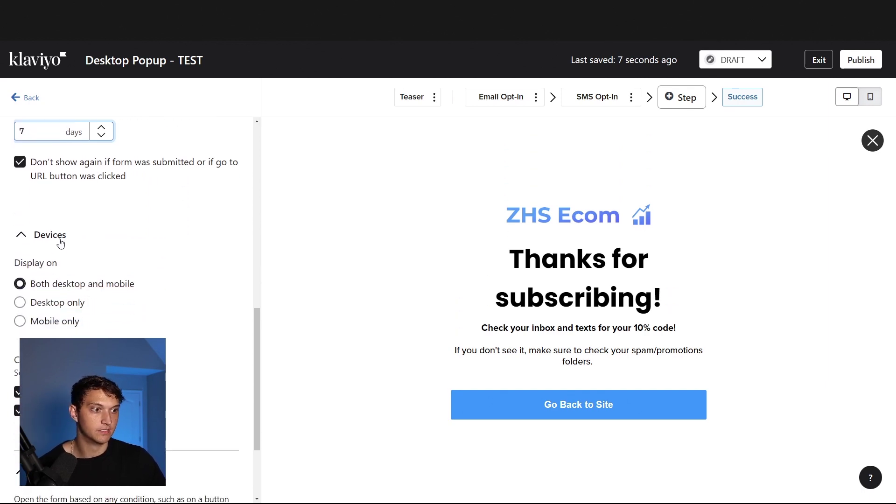
click(76, 308)
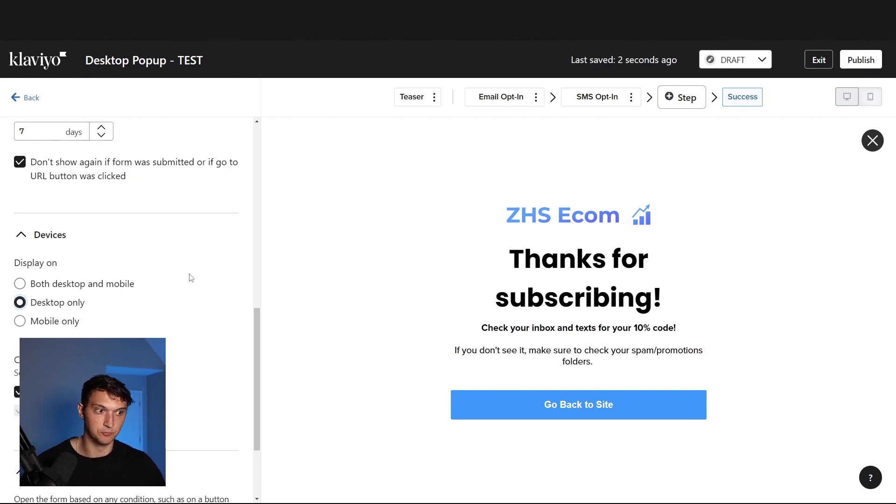
scroll(235, 283, down, 1)
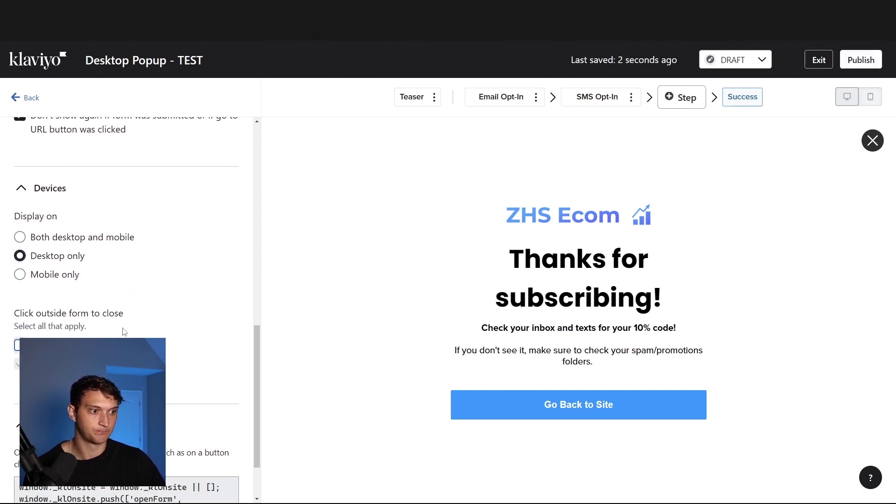
click(19, 237)
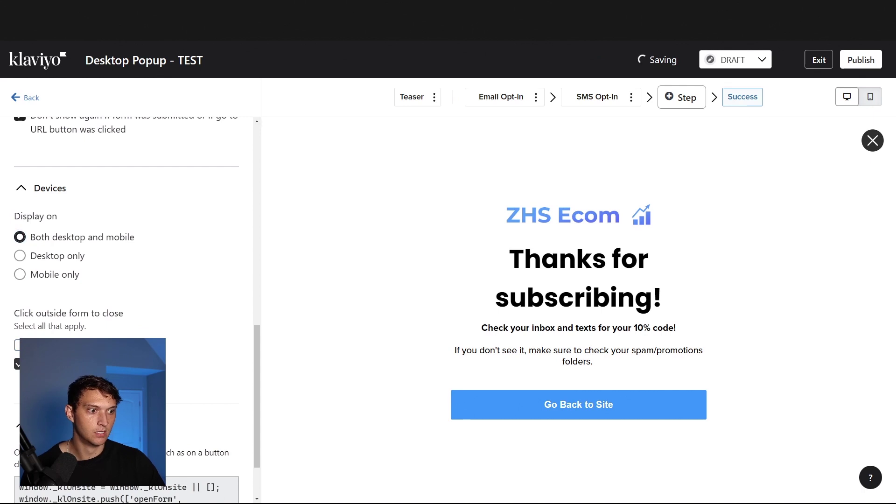
click(19, 256)
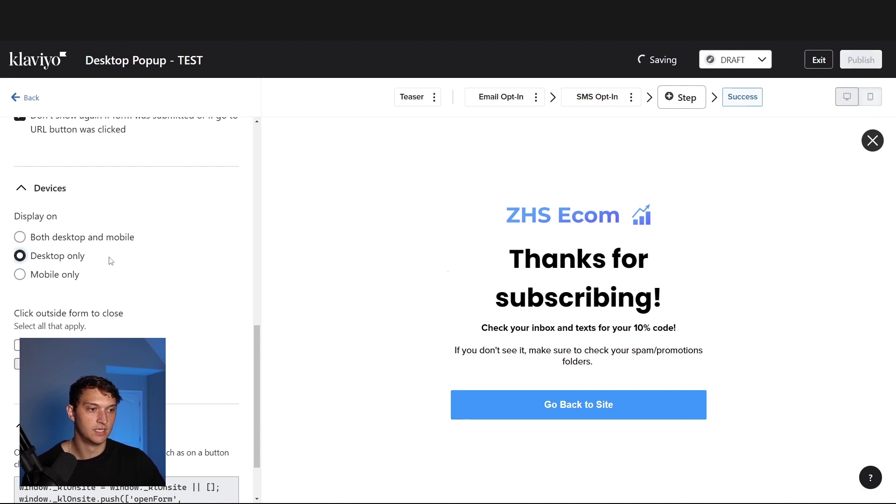
scroll(183, 320, down, 2)
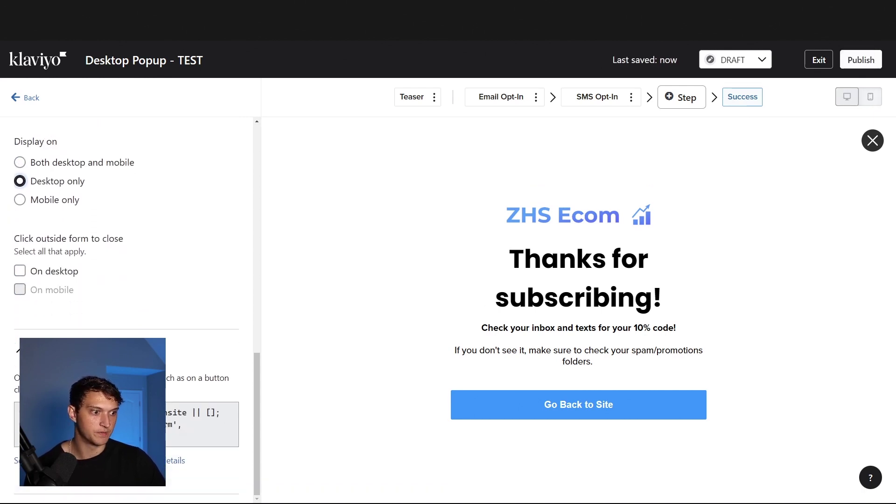
In the targeting settings, set the visitor rule to "Don't show to existing Klaviyo profiles".
scroll(212, 316, up, 10)
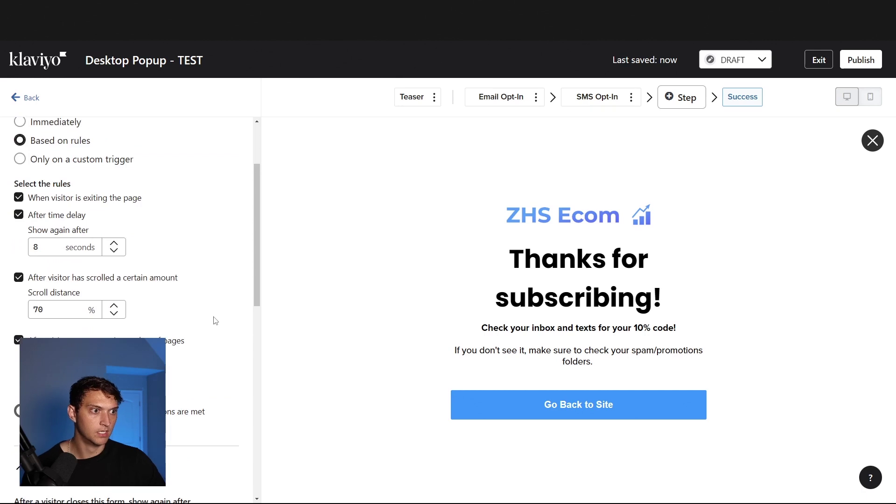
click(175, 132)
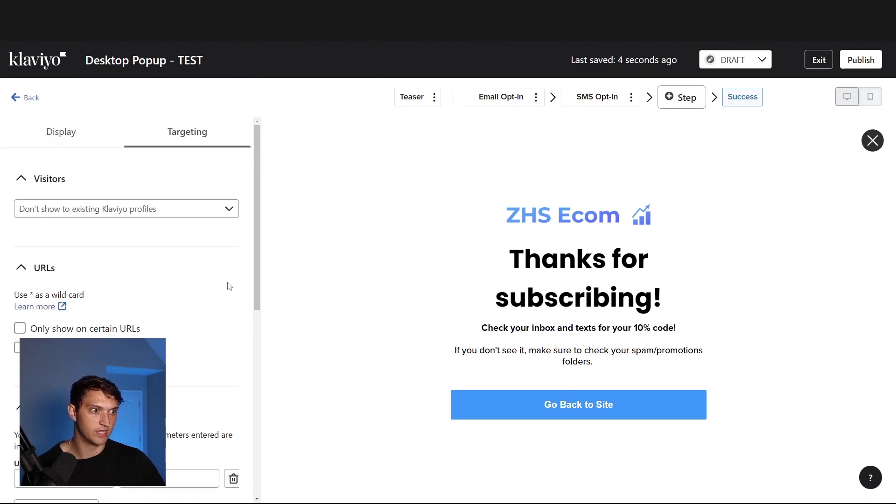
click(196, 212)
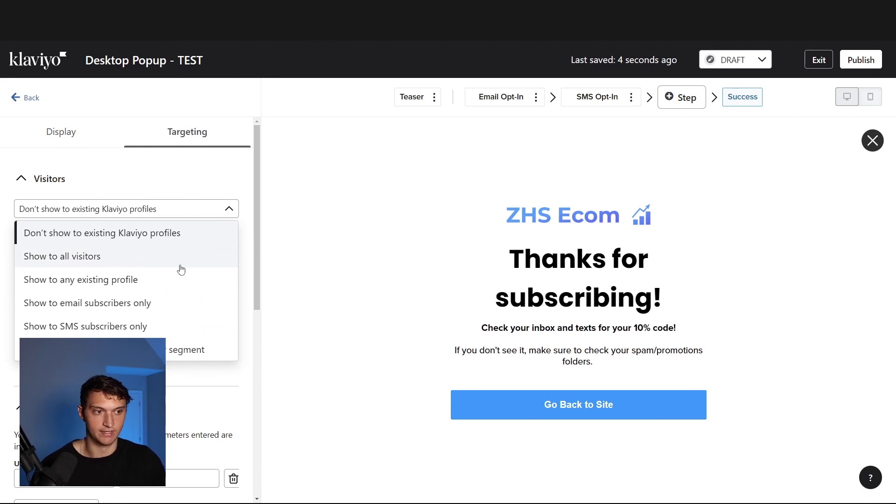
click(160, 236)
Exclude the form from certain URLs, adding one rule containing /cart and another containing /checkouts.
scroll(214, 248, down, 1)
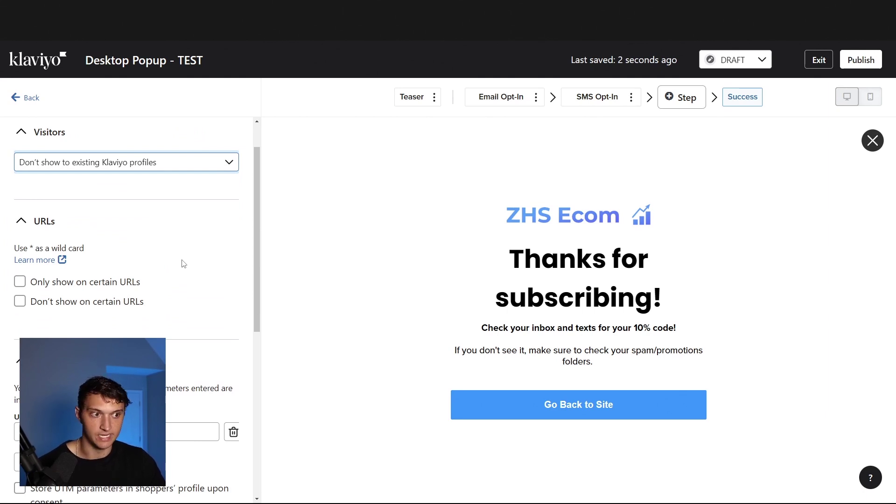
click(96, 282)
click(96, 282)
click(86, 302)
scroll(140, 299, down, 1)
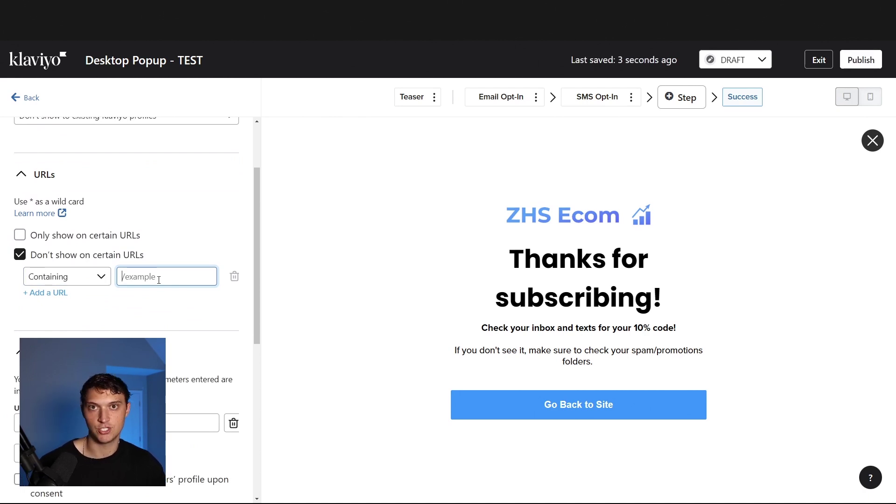
text(/ca)
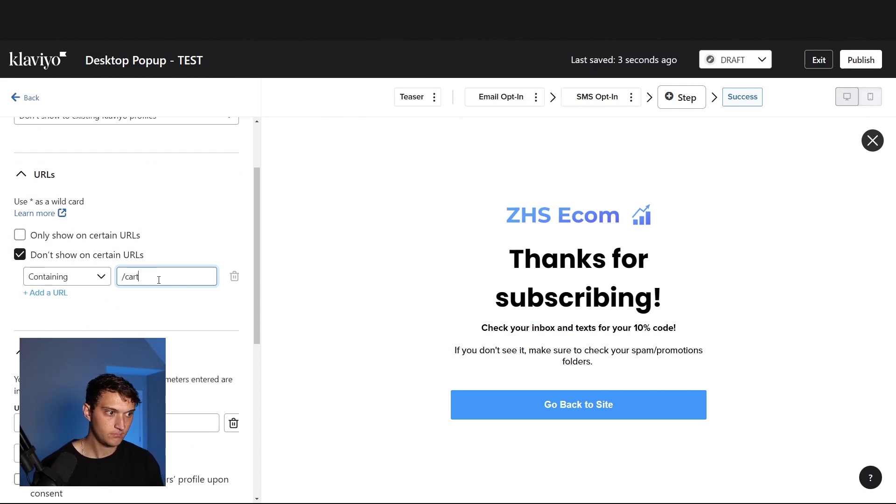
text(rt)
click(46, 293)
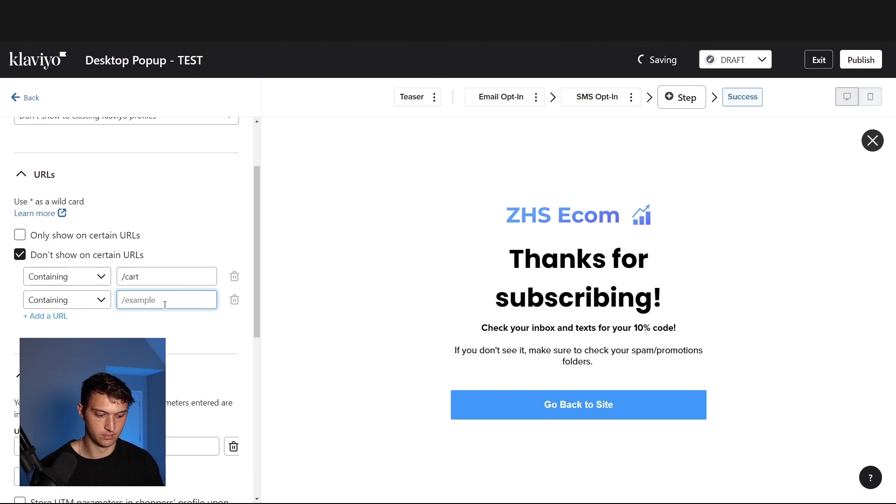
text(/checkouts)
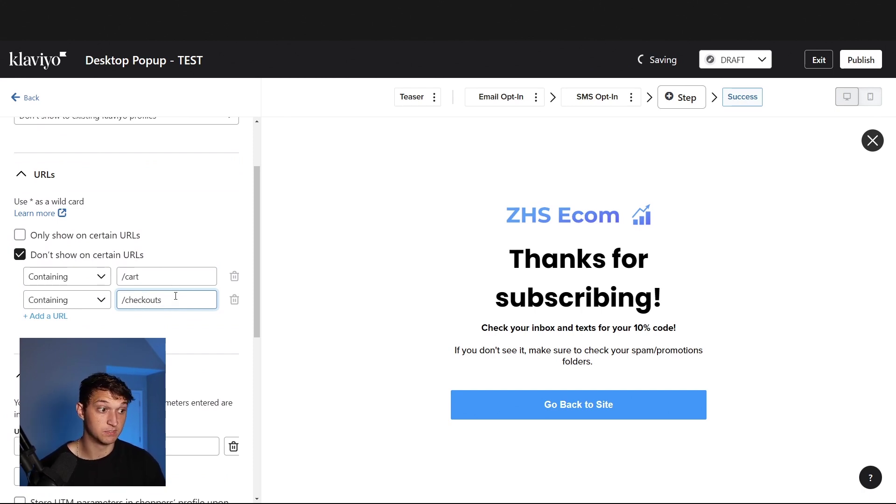
Check the match types and paths of the /cart and /checkouts URL exclusions.
key(ctrl+a)
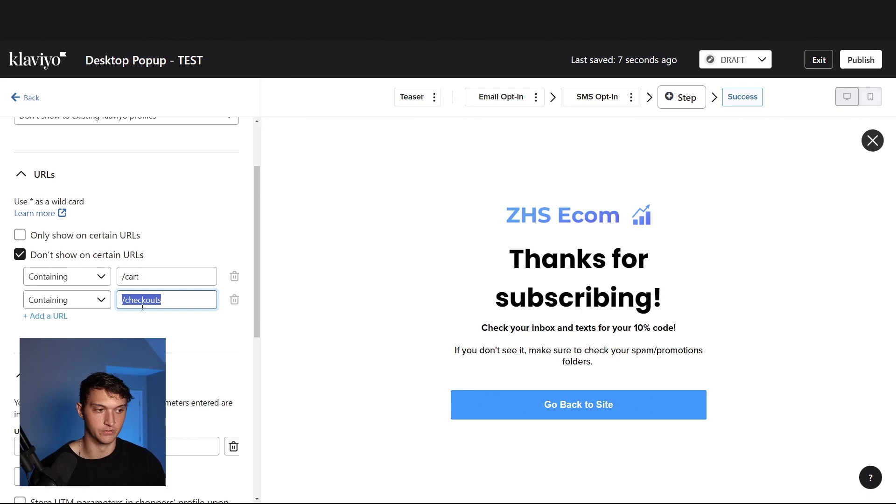
click(174, 303)
drag(180, 282, 144, 292)
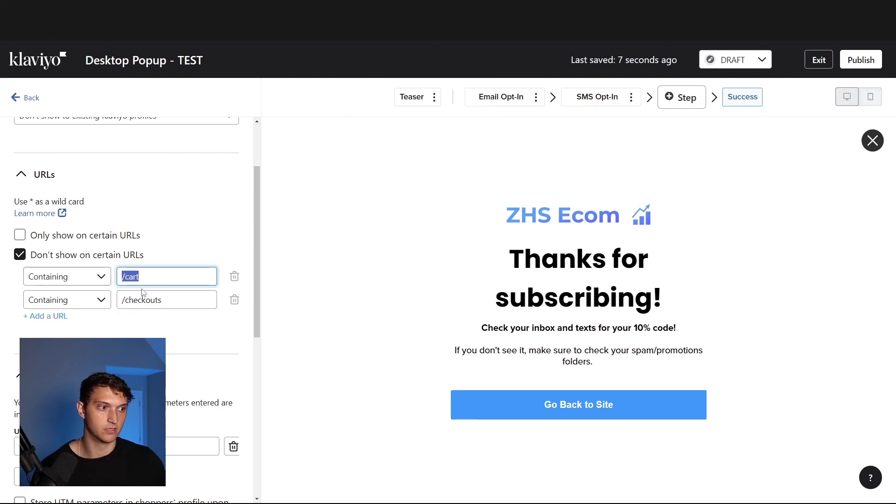
triple_click(144, 294)
click(174, 276)
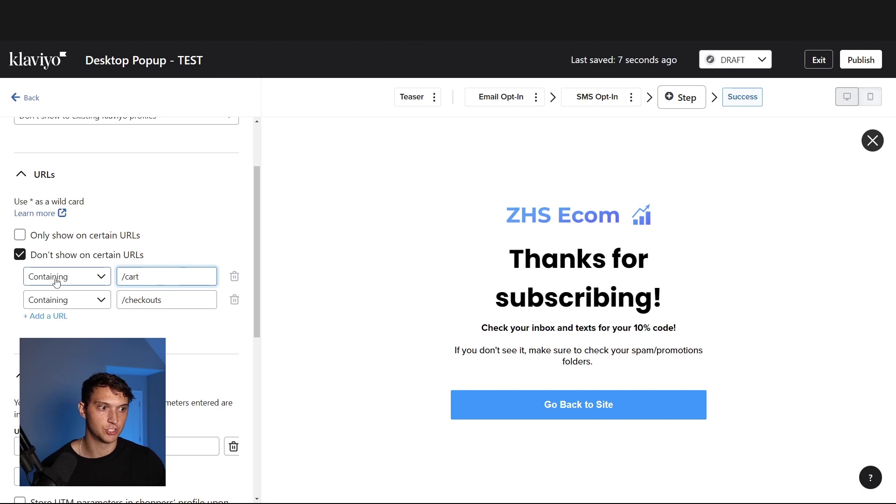
drag(158, 279, 115, 280)
click(180, 300)
triple_click(197, 304)
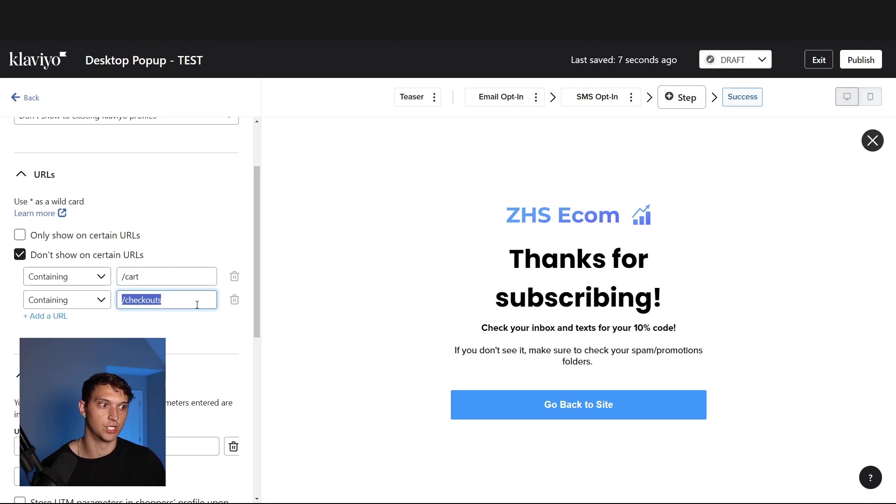
Look through the remaining targeting settings for UTM parameters, visitor location and cart contents.
scroll(192, 318, down, 2)
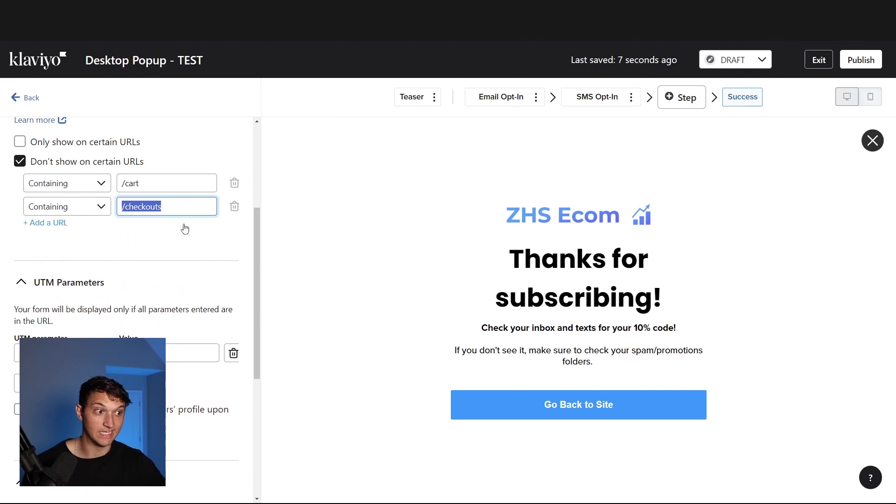
scroll(184, 233, down, 1)
scroll(184, 237, up, 2)
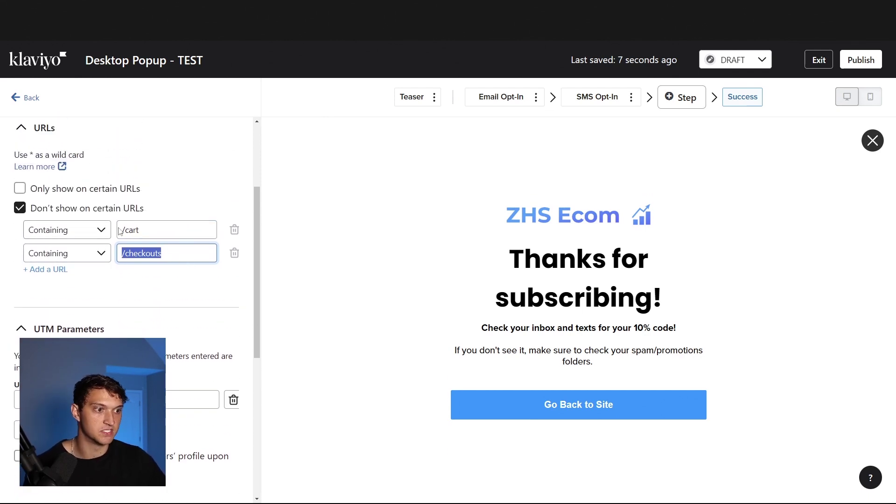
scroll(226, 309, down, 3)
scroll(228, 306, down, 1)
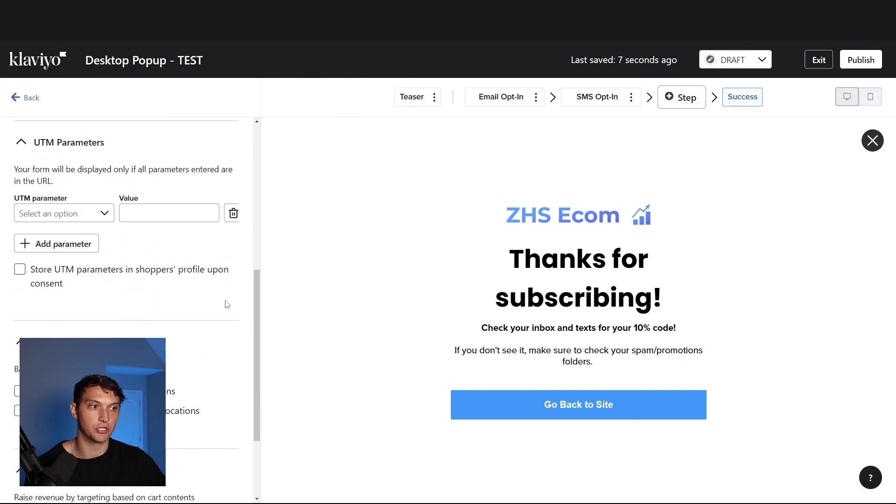
scroll(228, 304, down, 1)
scroll(225, 302, up, 1)
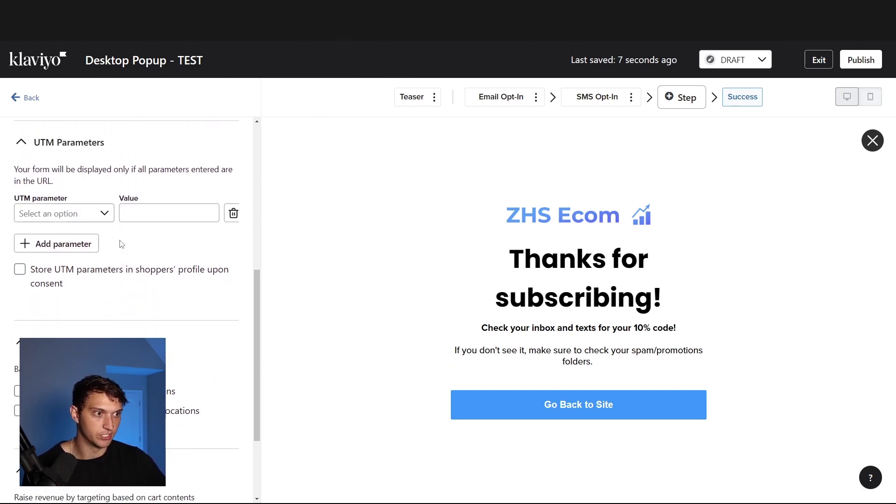
scroll(201, 298, down, 3)
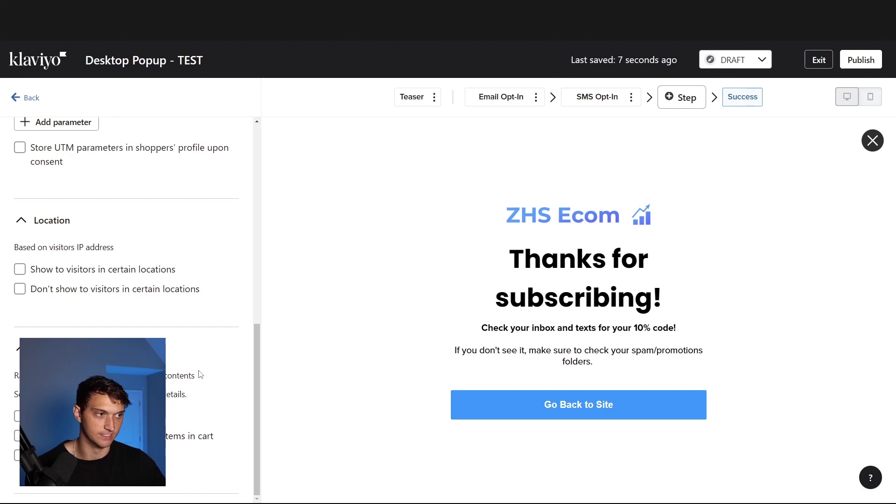
Review the form's display settings for timing, frequency and devices, and return to the form overview.
scroll(200, 374, up, 10)
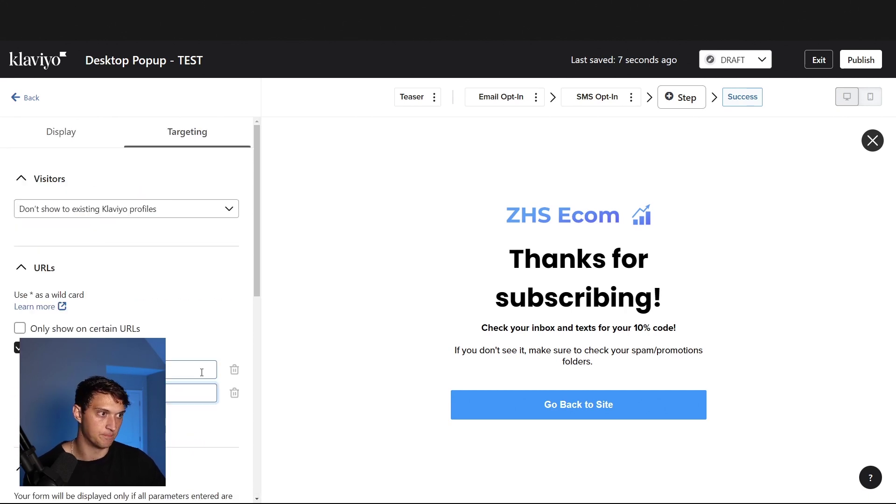
click(25, 131)
scroll(226, 244, down, 7)
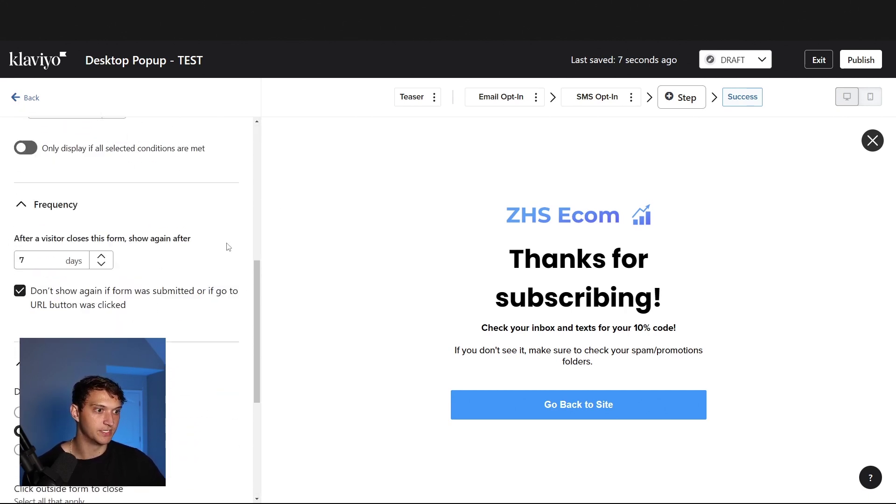
scroll(228, 245, down, 5)
scroll(229, 244, up, 12)
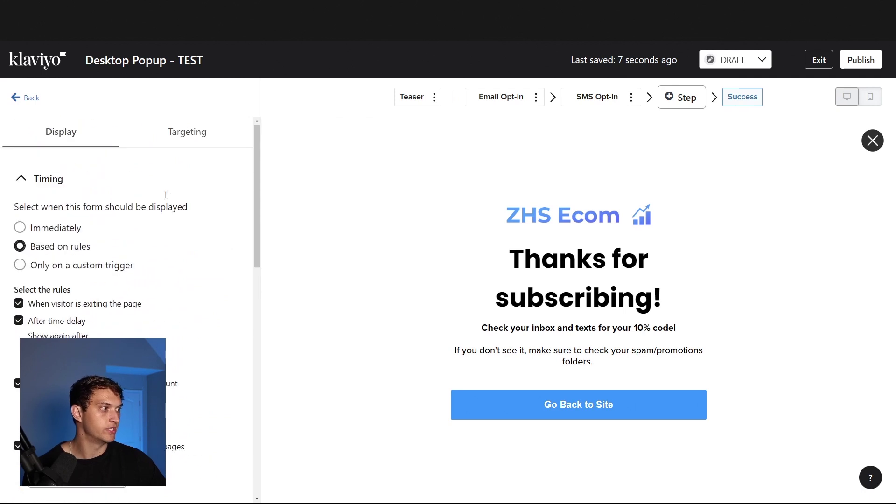
click(28, 97)
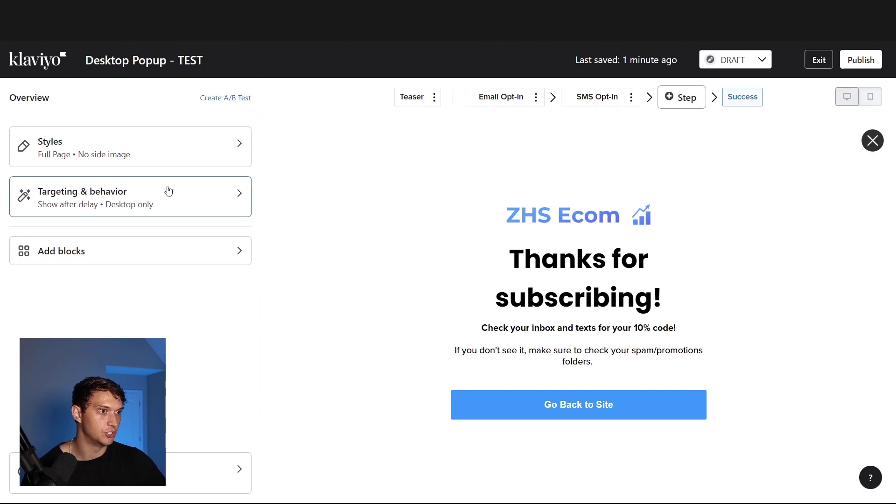
Try a right side image in the form styles, check its upload settings on the Email Opt-In step, and revert to no side image.
click(145, 159)
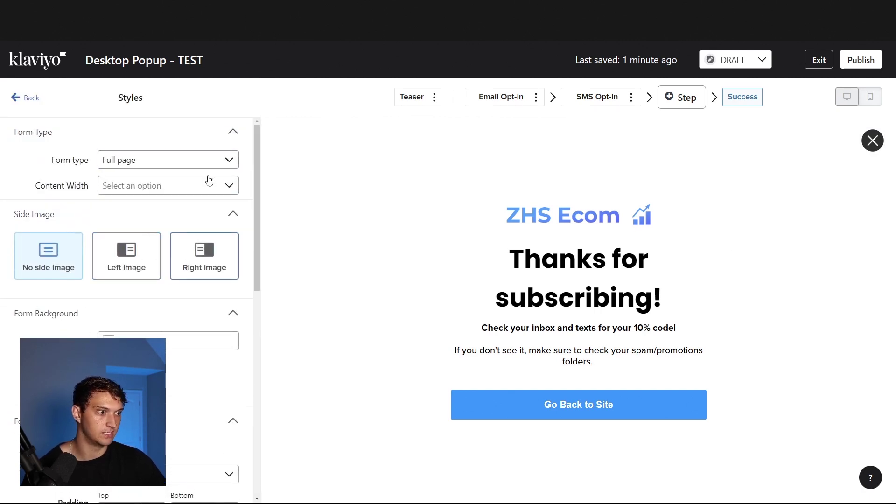
click(192, 241)
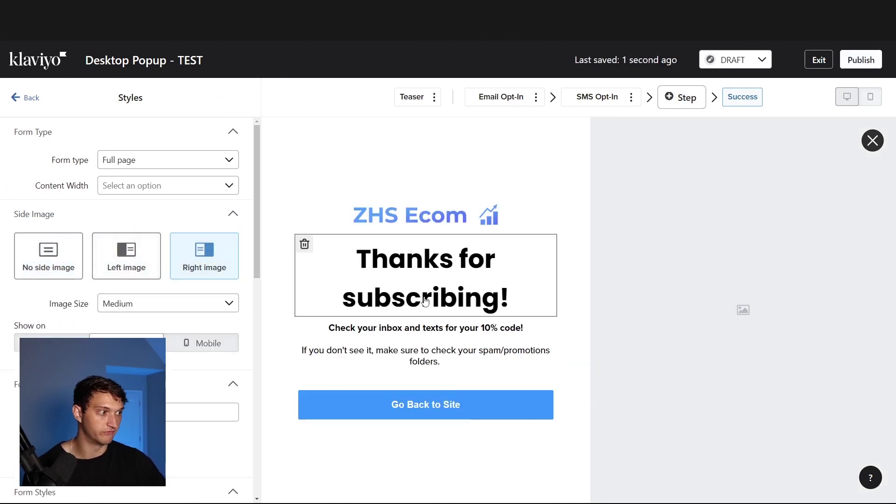
click(514, 98)
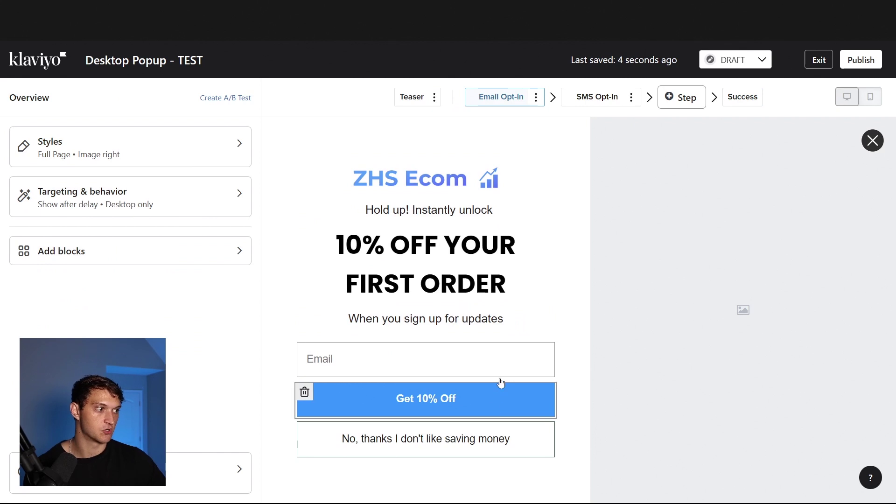
click(671, 242)
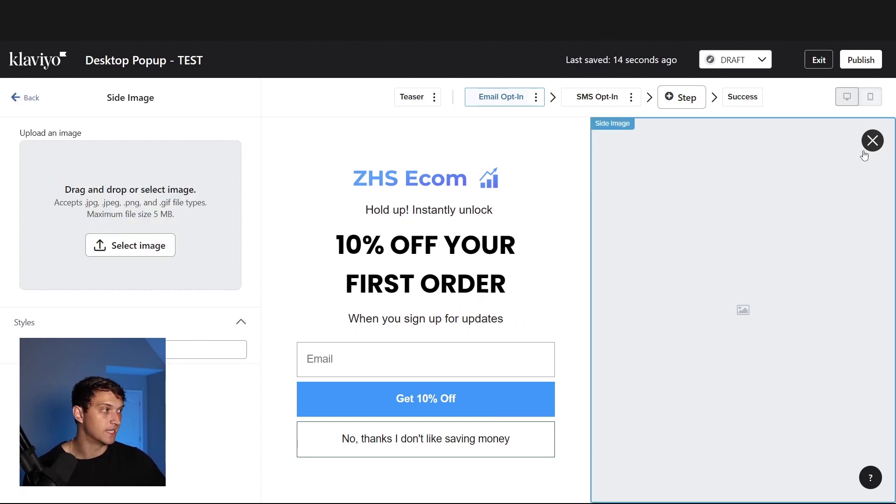
click(17, 97)
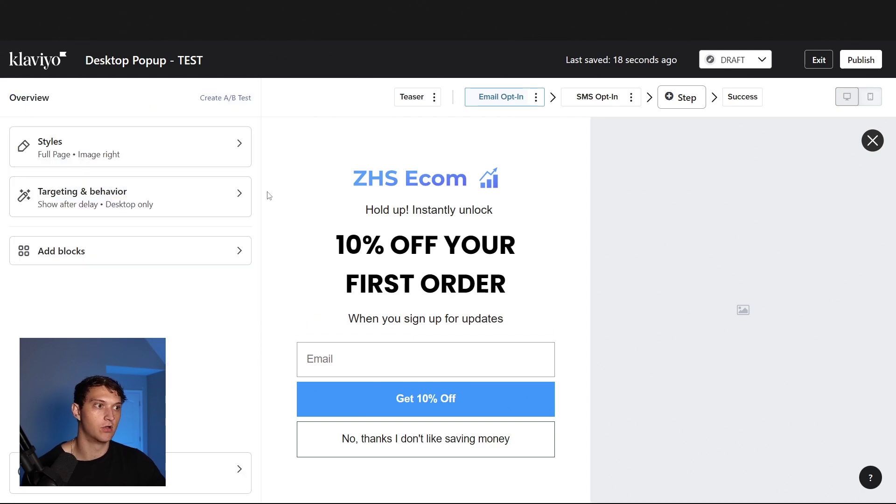
click(751, 252)
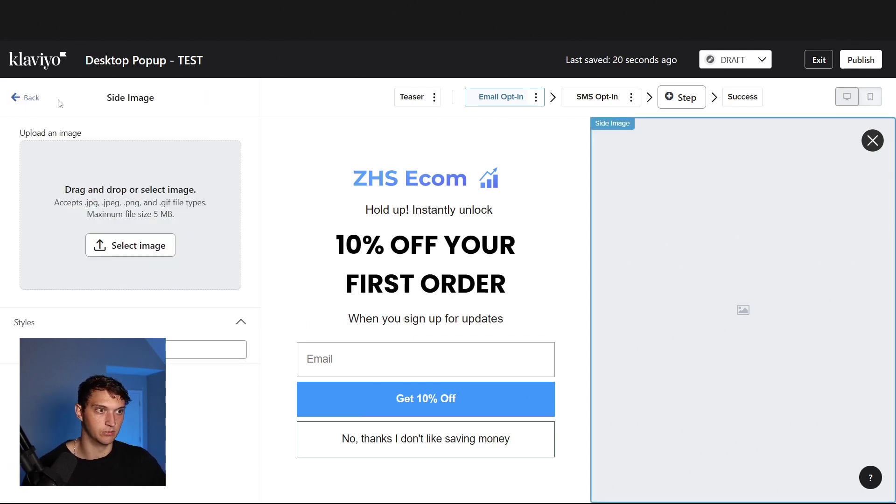
click(35, 96)
click(120, 146)
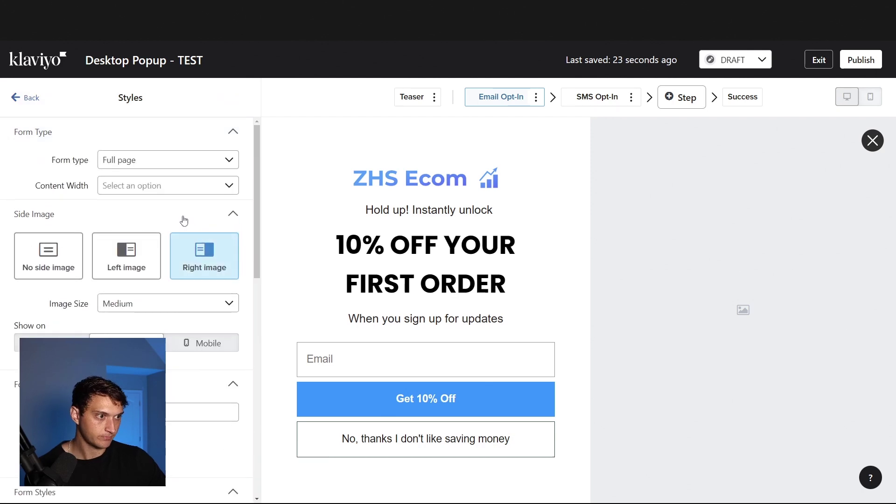
click(65, 264)
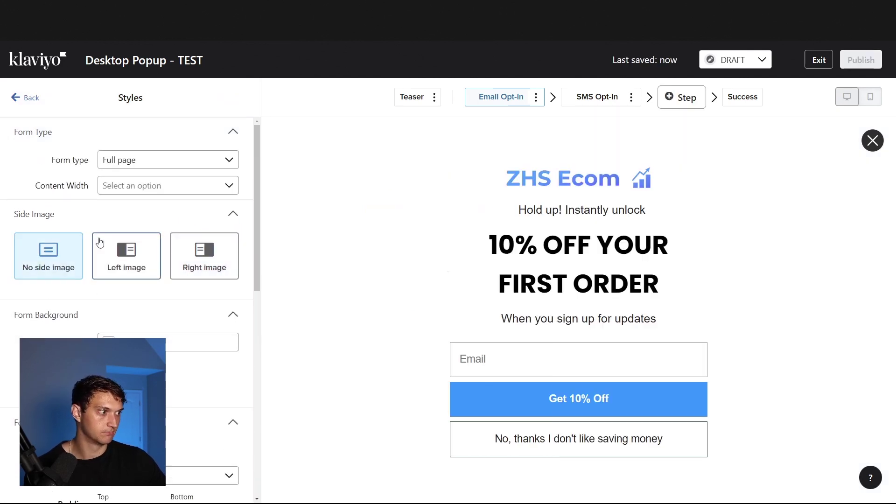
Look through the form's background, form style and input field text style settings.
scroll(140, 228, down, 3)
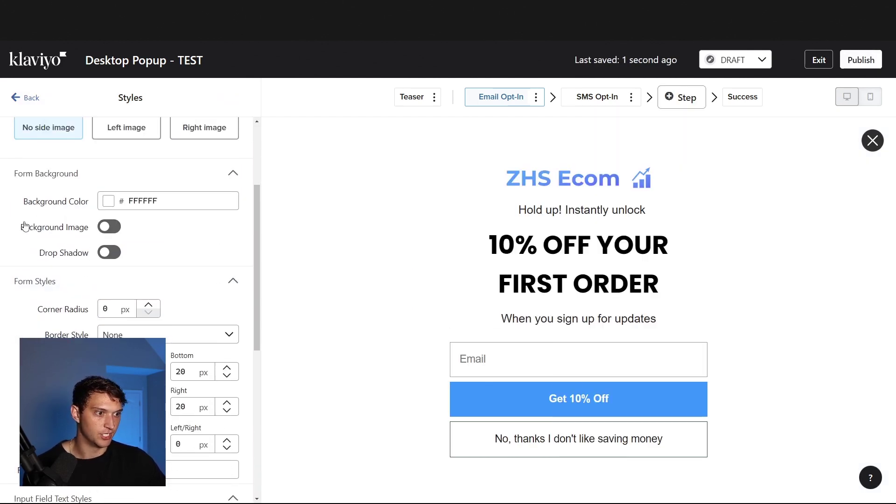
scroll(140, 280, down, 1)
scroll(50, 271, down, 2)
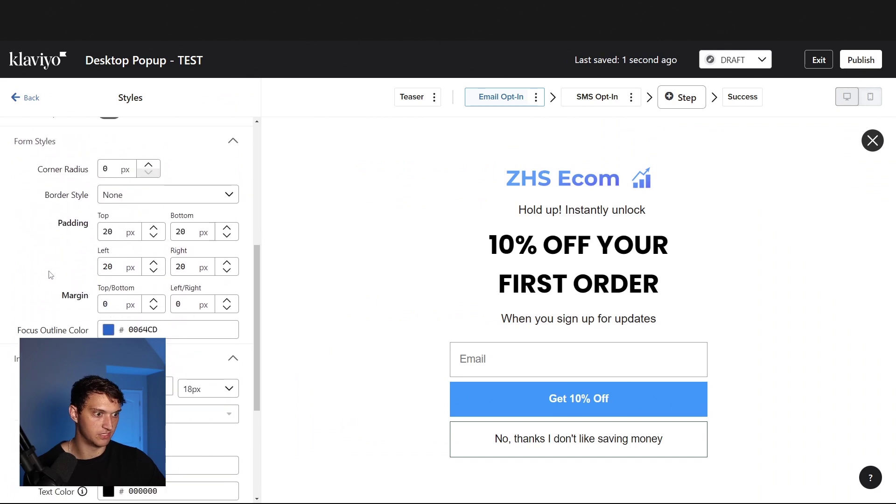
scroll(27, 249, down, 2)
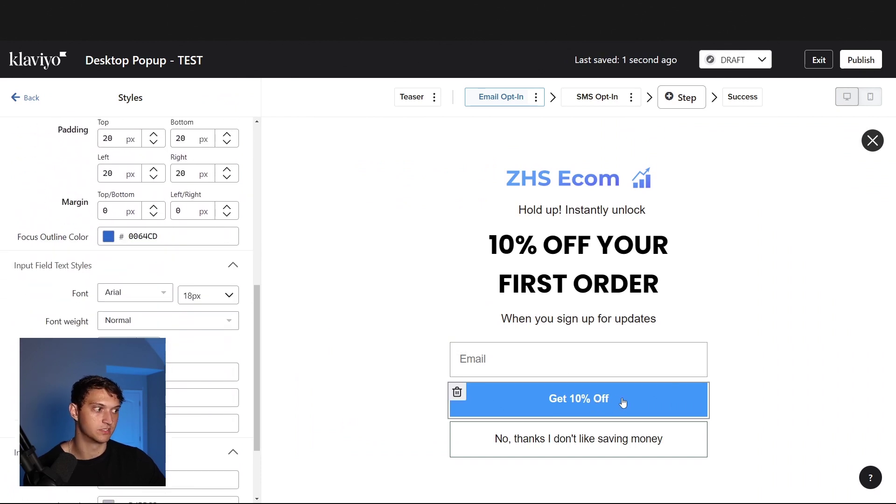
scroll(29, 207, down, 2)
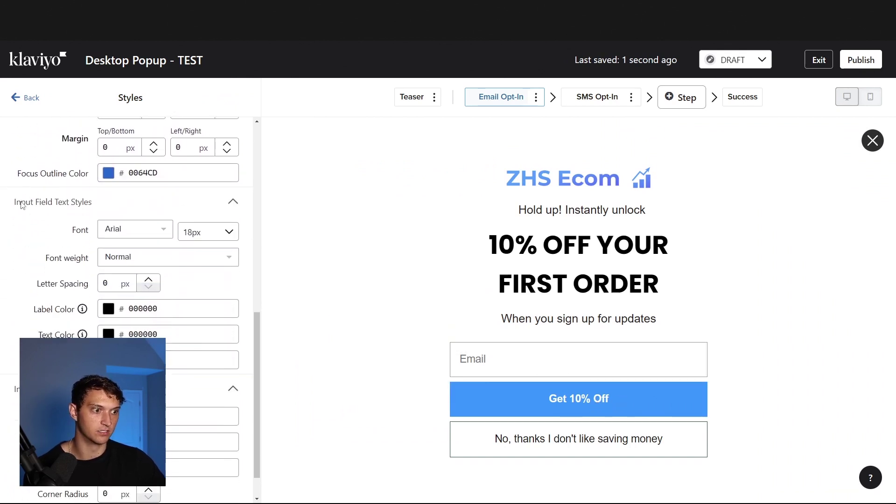
scroll(70, 236, down, 1)
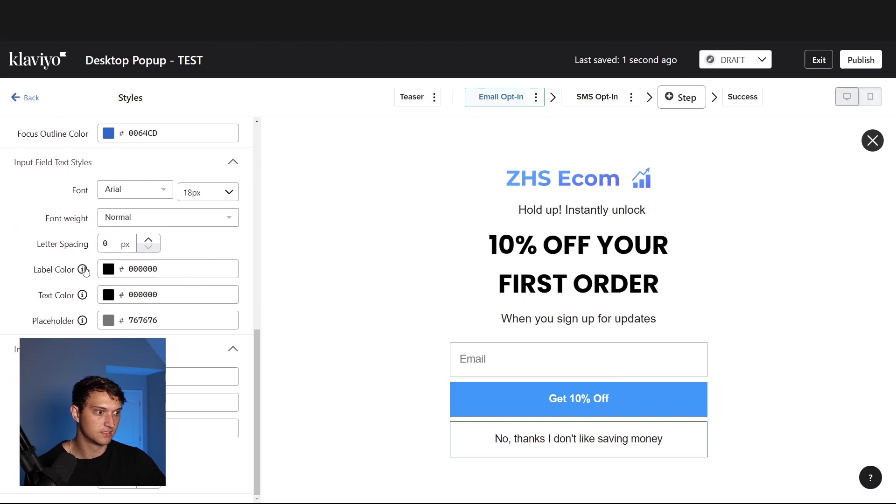
Check the settings and block styles of the Email input on the Email Opt-In step, and return to the overview.
click(566, 365)
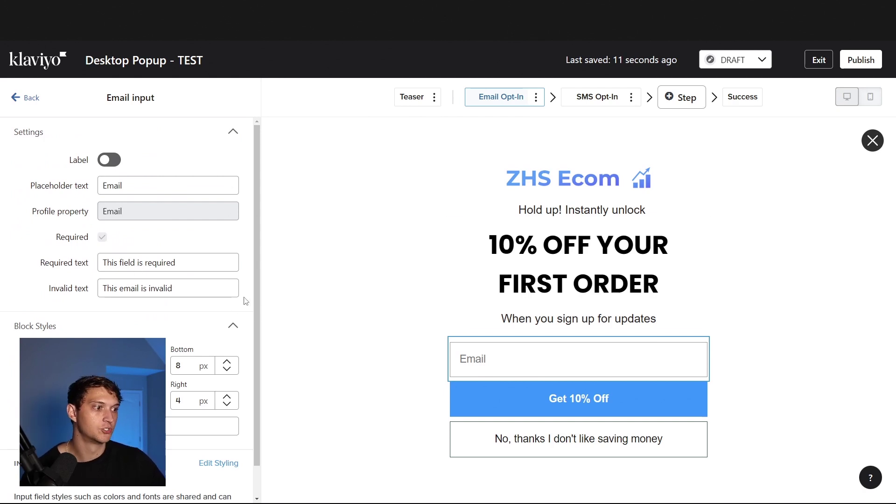
scroll(253, 288, down, 1)
scroll(252, 271, up, 1)
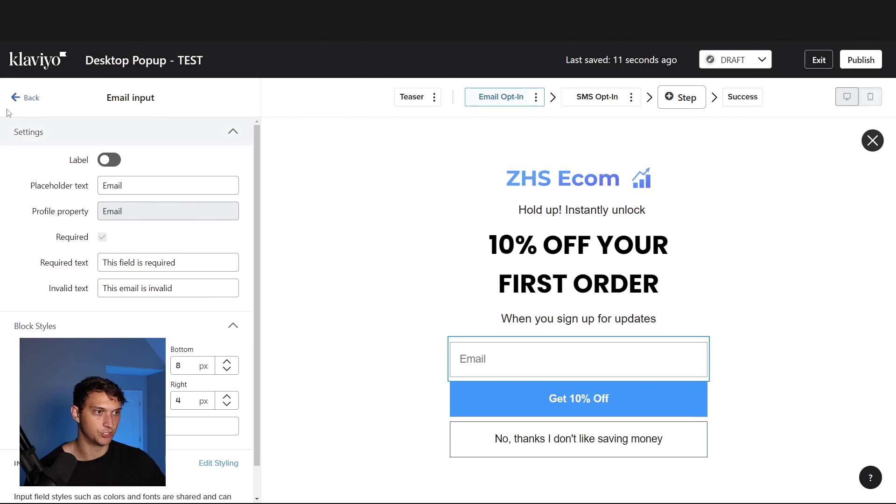
click(19, 98)
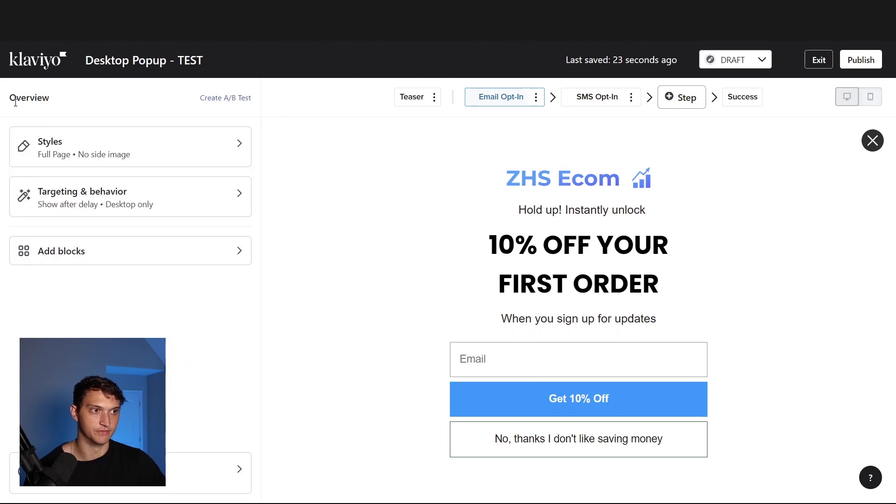
Check the available content width options in the form styles without choosing one.
click(186, 161)
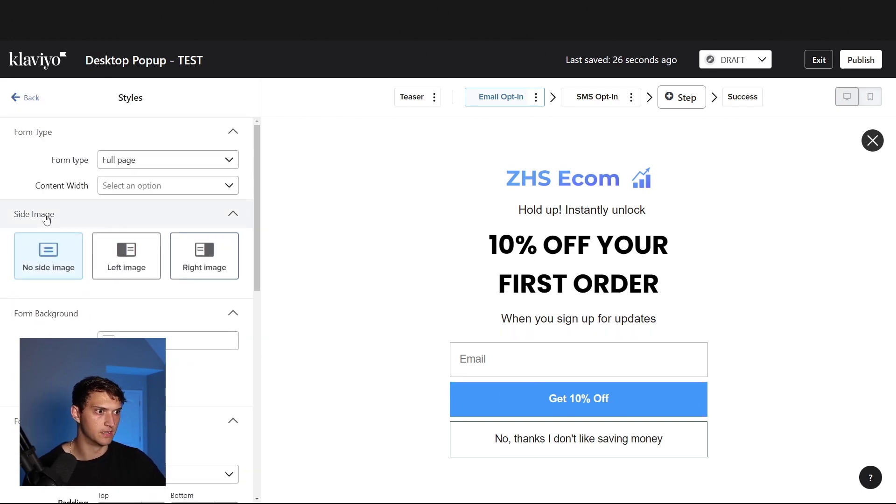
click(184, 186)
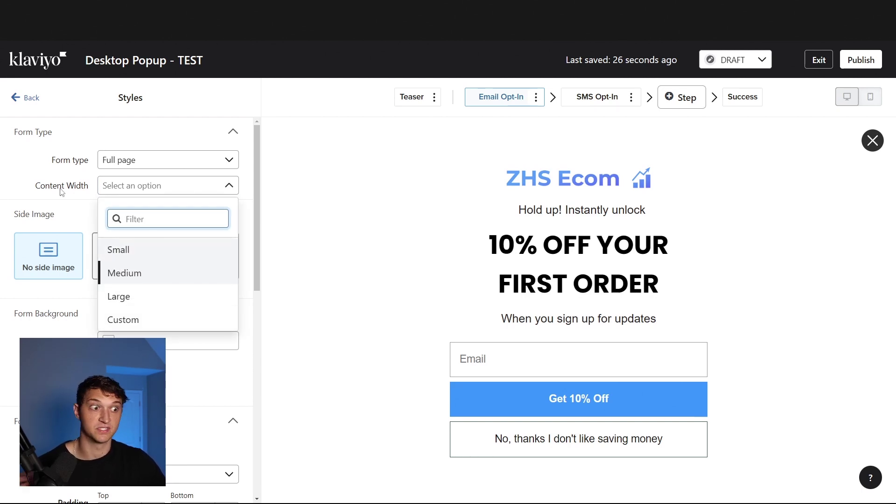
click(196, 110)
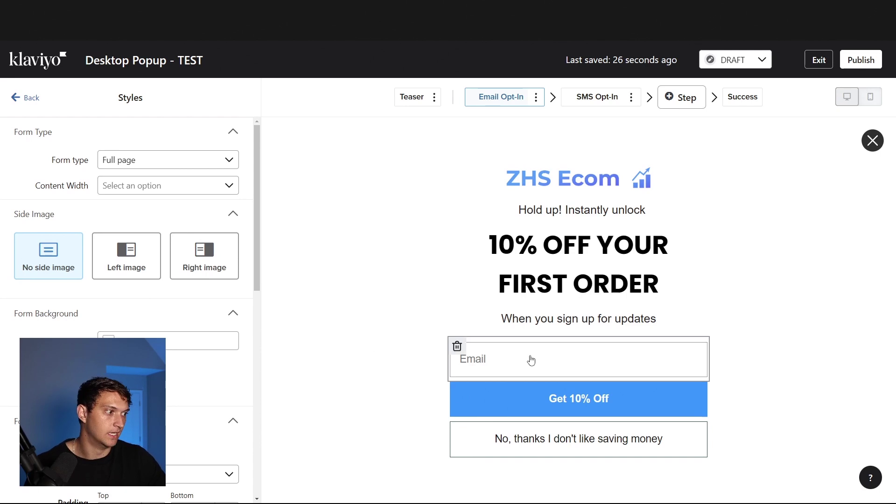
drag(257, 247, 245, 186)
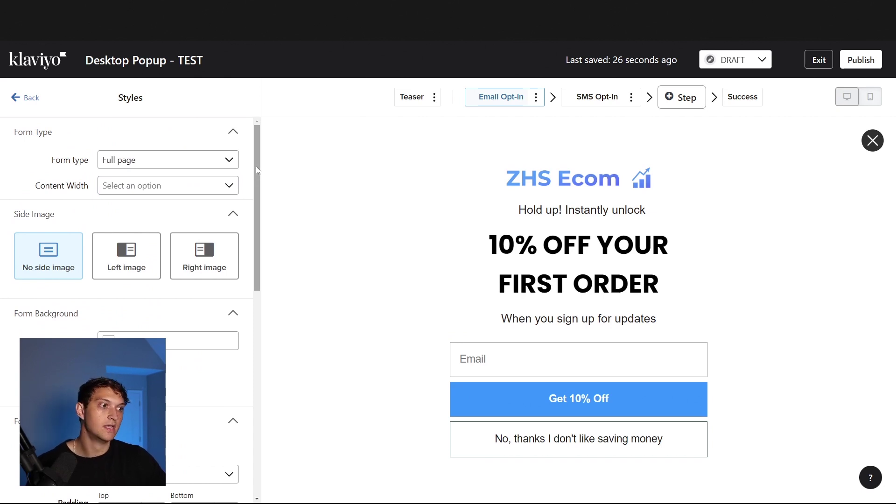
Publish the desktop form without reviewing the alerts, and exit to the sign-up forms list.
click(861, 60)
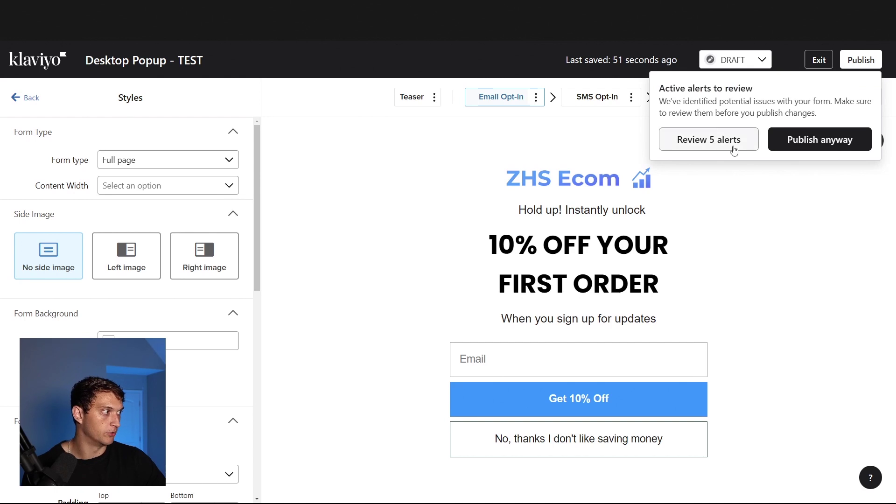
click(792, 146)
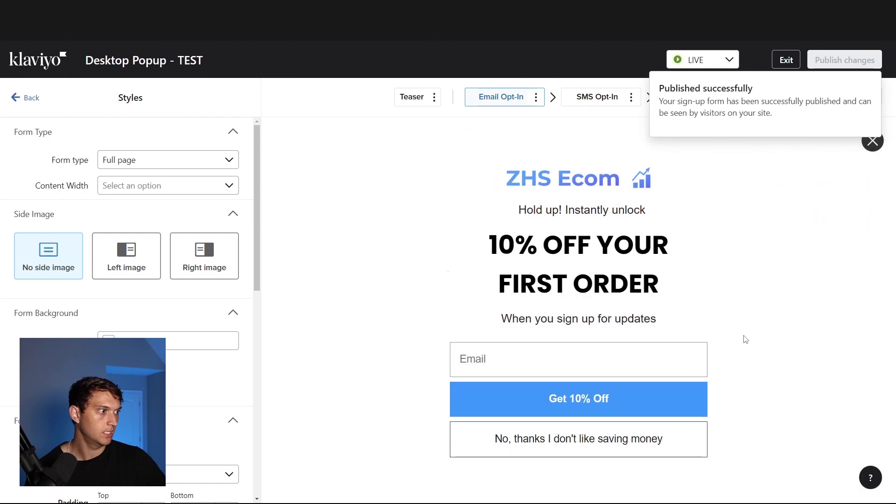
click(787, 60)
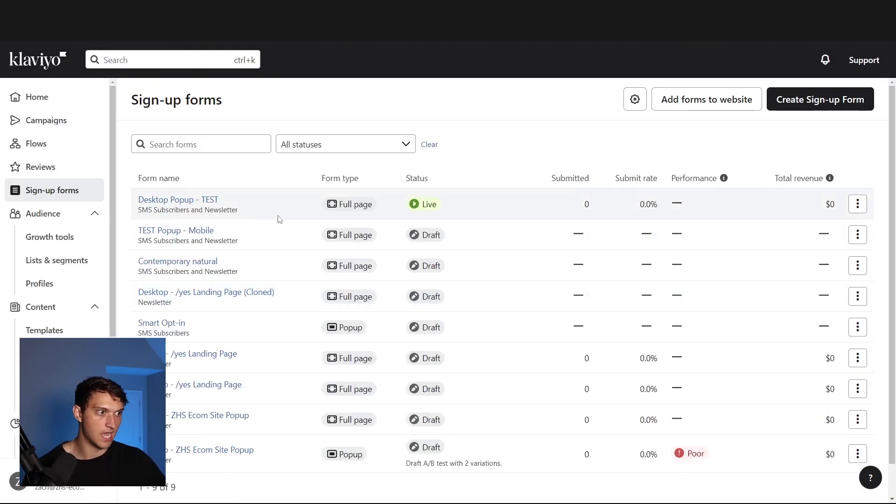
Clone the "Desktop Popup - TEST" form to this account under the name "Mobile Popup - TEST".
click(857, 203)
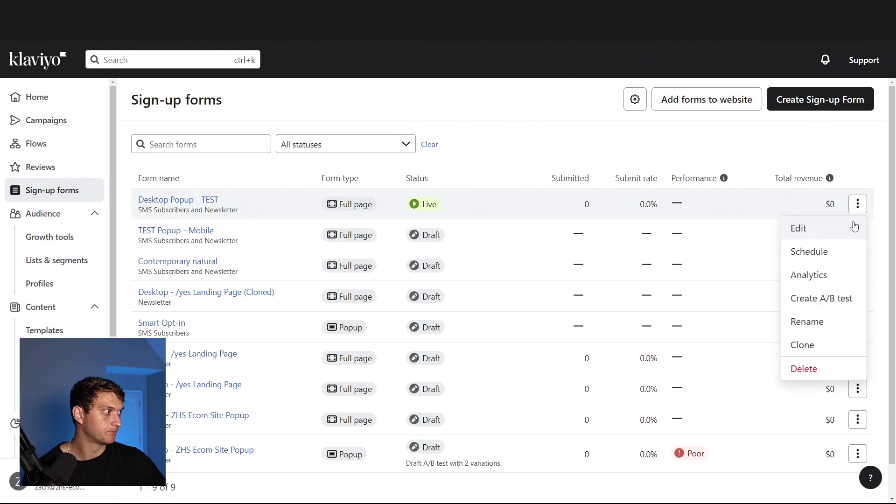
click(842, 346)
double_click(697, 177)
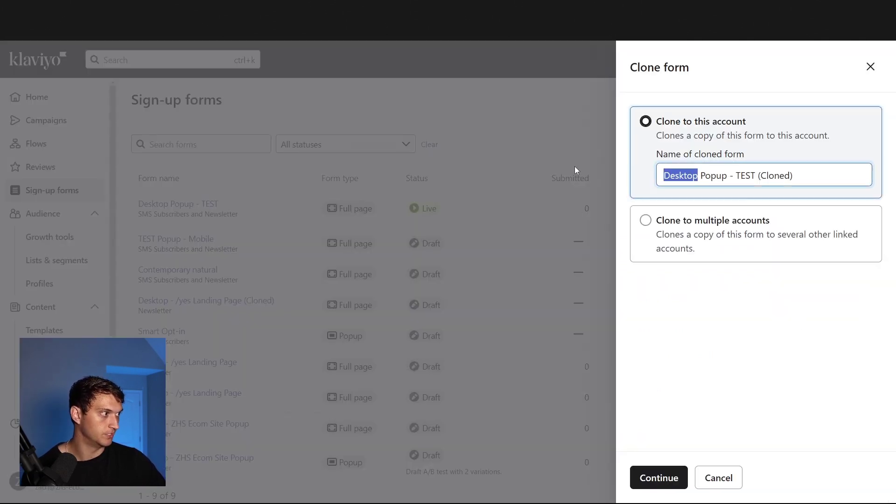
text(Moibile)
key(ctrl+shift+Left)
text(Mobile)
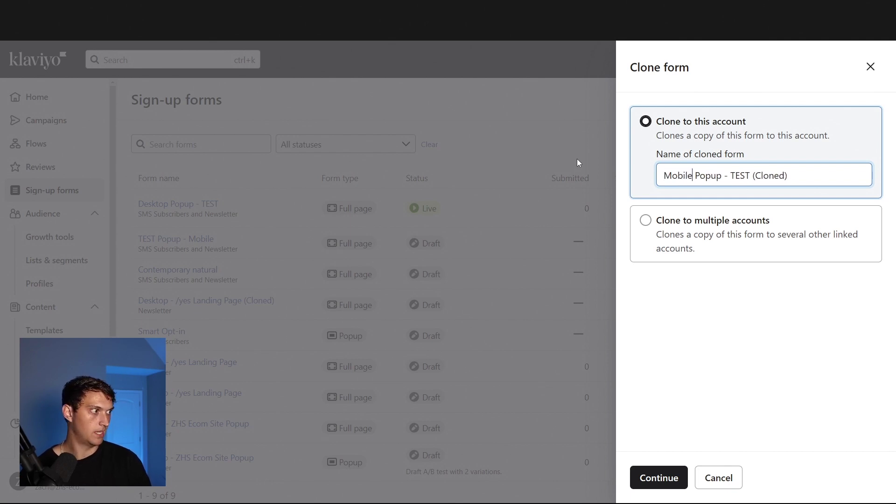
key(shift+End)
key(BackSpace)
click(681, 480)
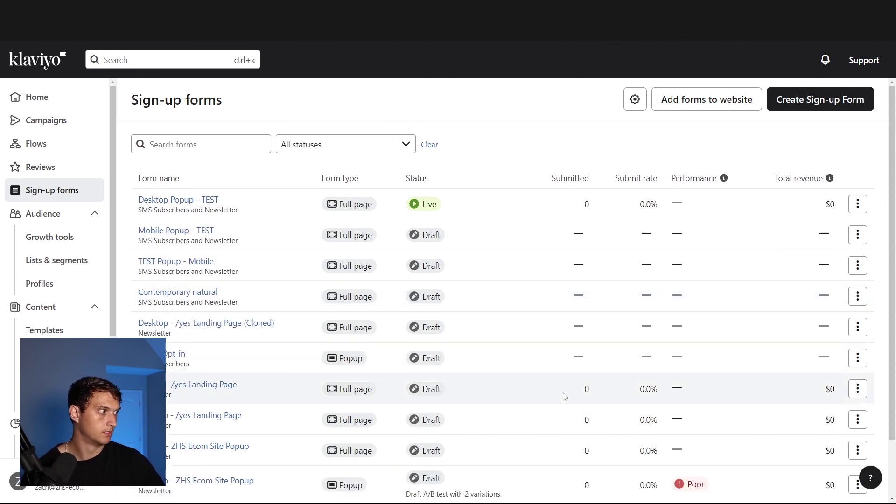
Open "Mobile Popup - TEST" for editing and set its targeting and behavior to display on mobile only.
click(412, 274)
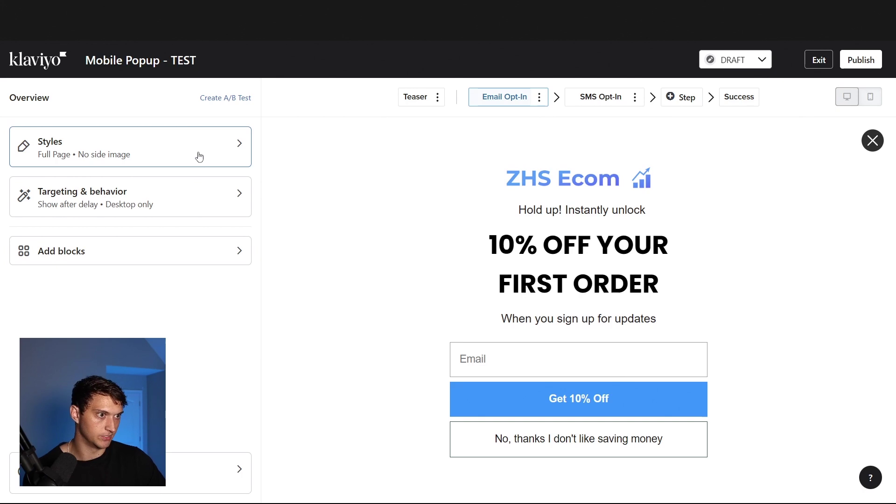
click(196, 198)
scroll(201, 313, down, 10)
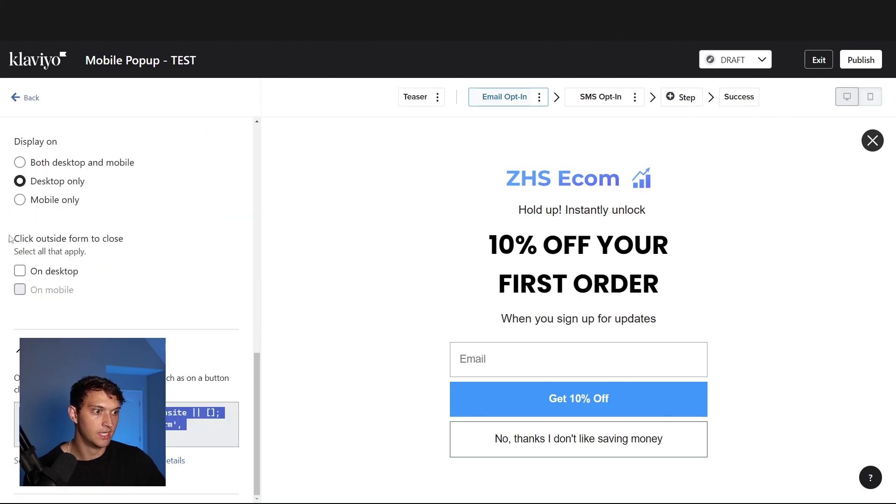
scroll(10, 239, up, 1)
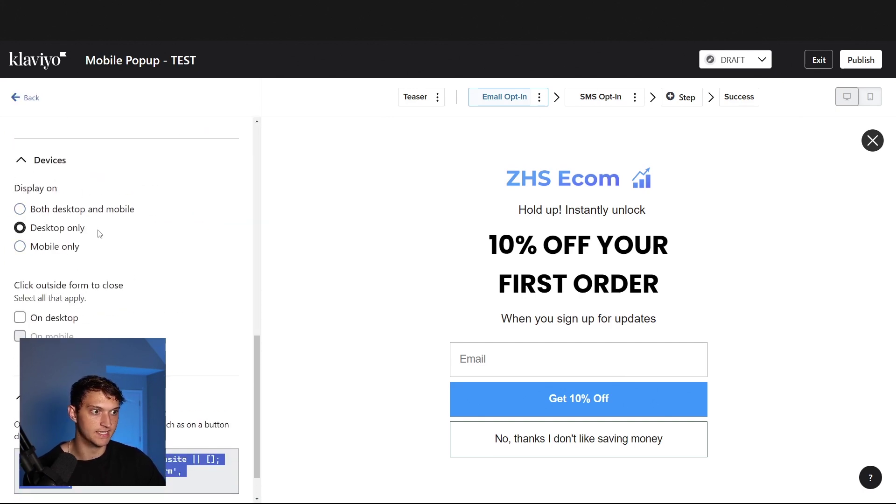
click(52, 247)
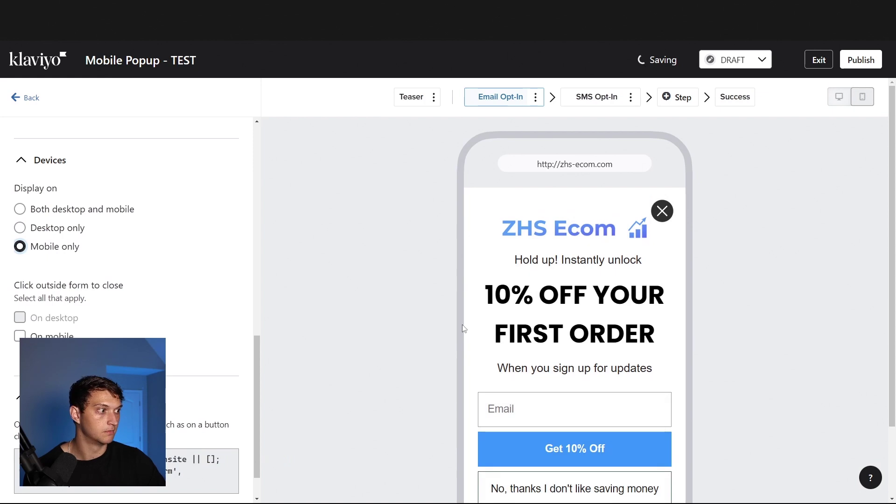
Examine the mobile preview of the Email Opt-In step and of the teaser, including the teaser's style and behavior settings.
scroll(537, 280, down, 1)
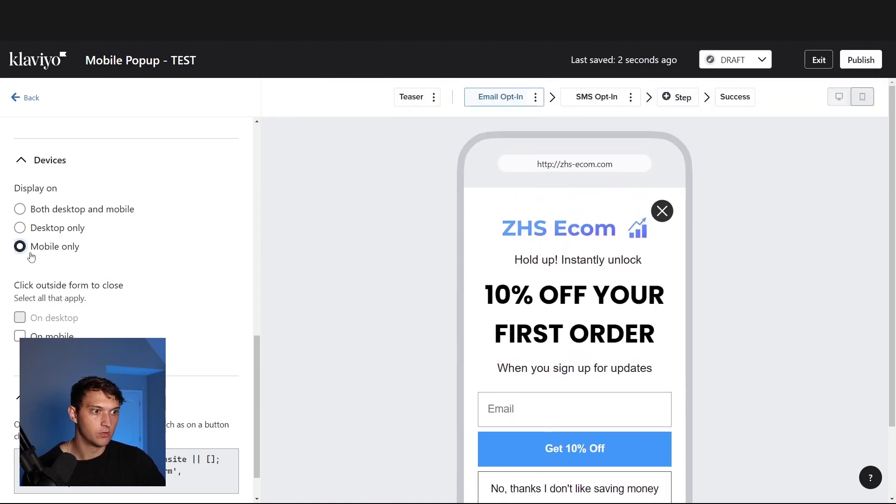
scroll(636, 364, down, 2)
scroll(640, 370, up, 2)
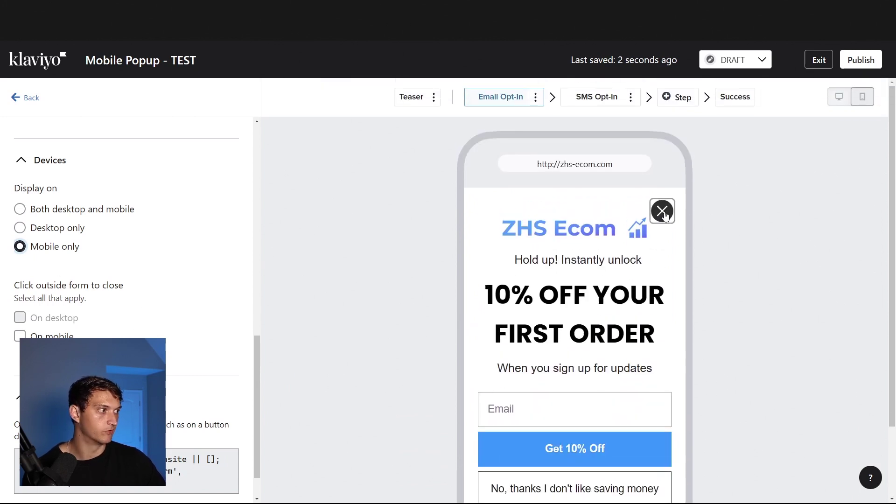
scroll(626, 327, down, 2)
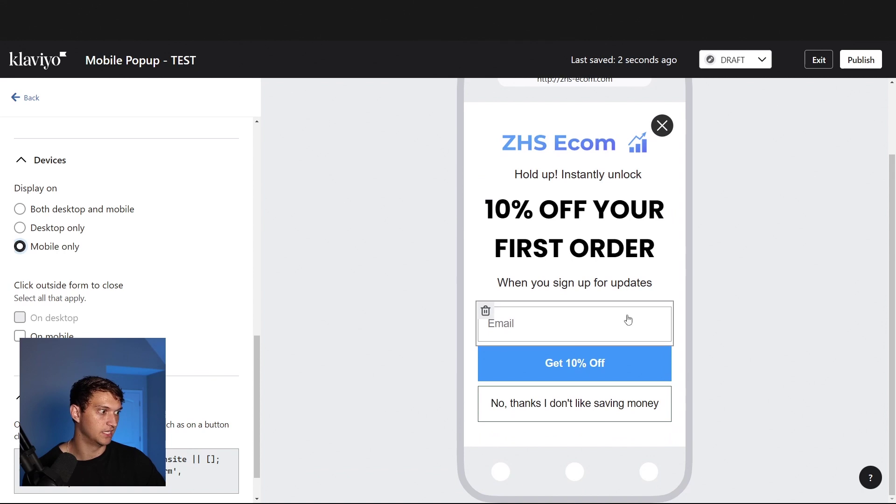
scroll(608, 315, up, 2)
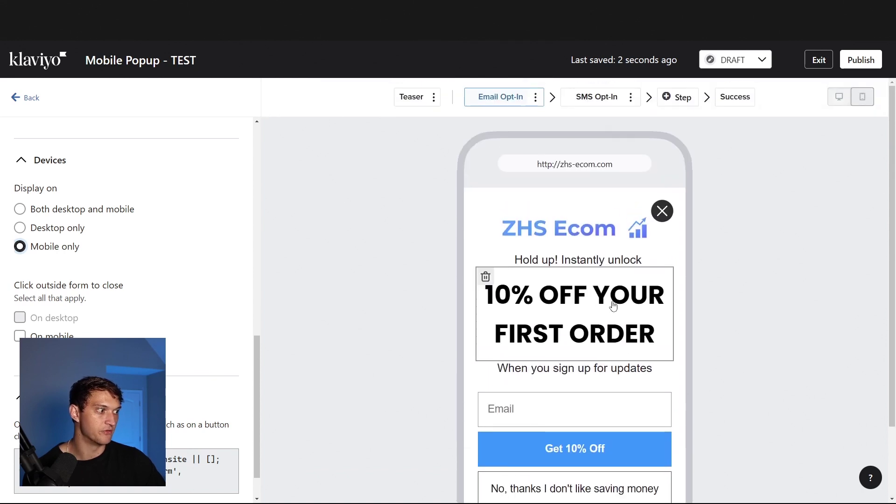
click(411, 96)
scroll(304, 227, down, 2)
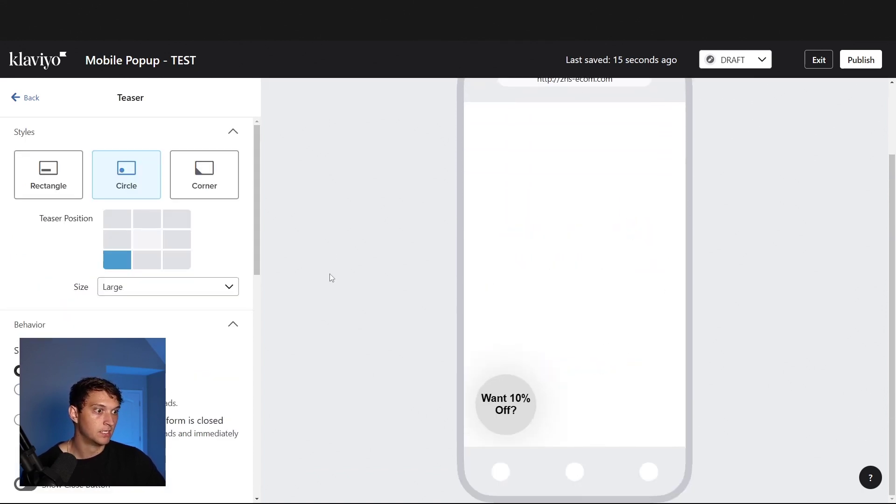
scroll(314, 247, up, 2)
scroll(271, 229, down, 2)
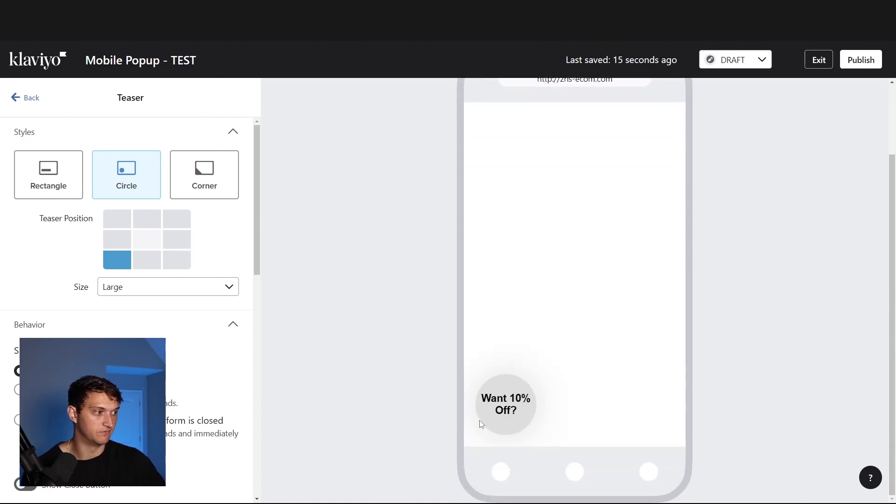
drag(482, 400, 532, 411)
click(358, 322)
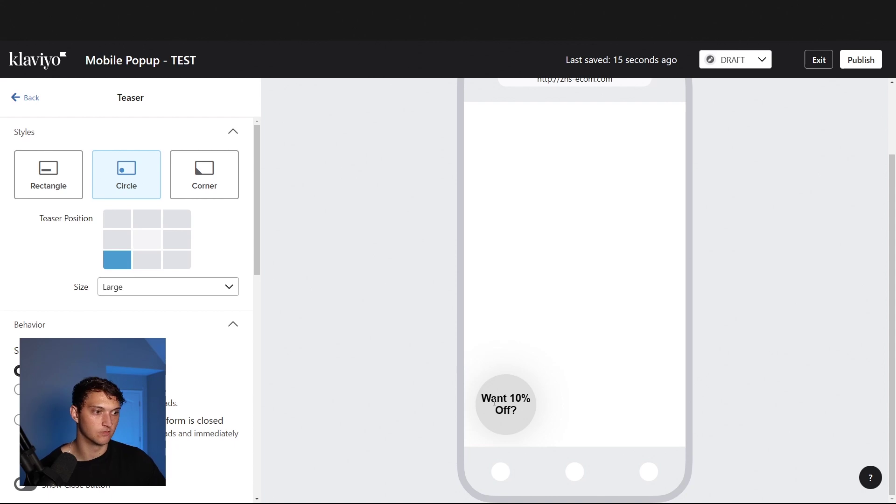
scroll(219, 316, down, 4)
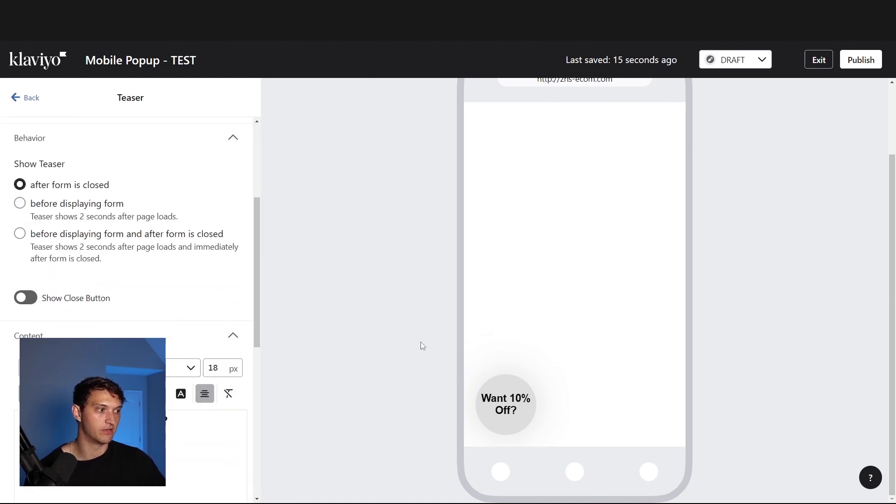
scroll(422, 346, up, 2)
In the Email Opt-In step, set the font size of the "10% OFF YOUR FIRST ORDER" heading to 40 px.
click(507, 105)
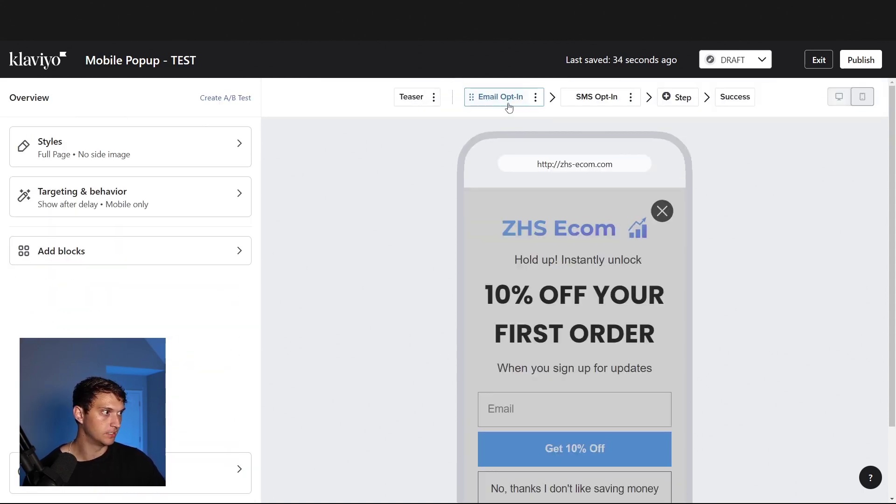
scroll(450, 270, down, 2)
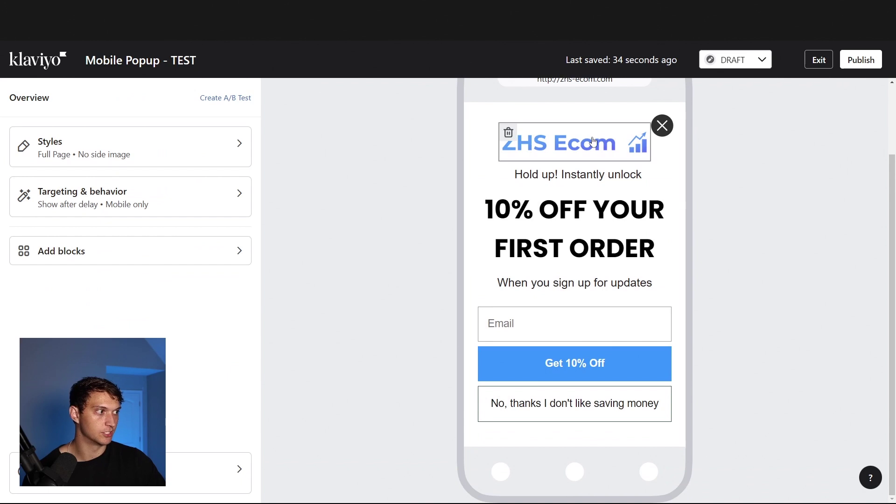
click(592, 220)
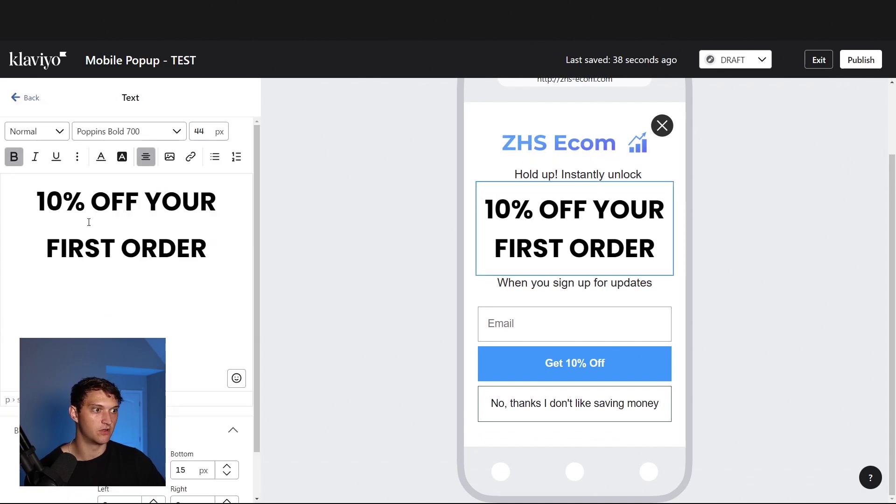
mouse_move(41, 196)
mouse_down()
mouse_move(200, 248)
mouse_move(37, 199)
mouse_up()
click(212, 248)
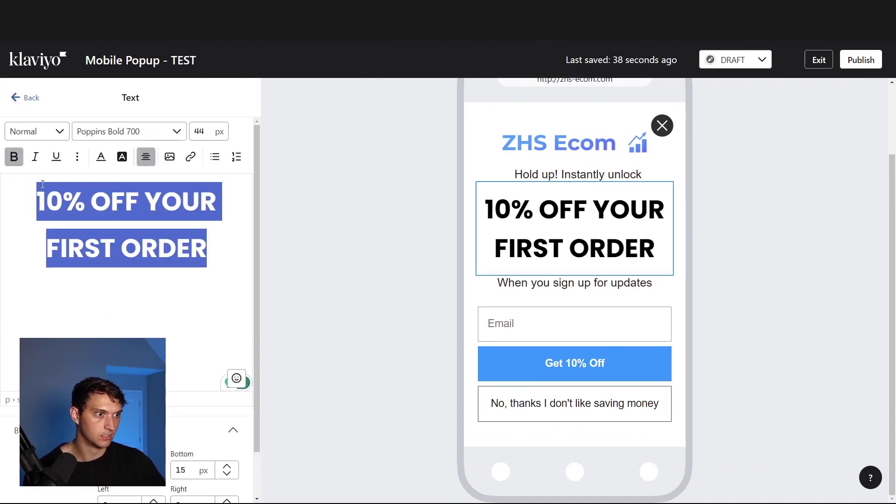
double_click(200, 132)
text(40)
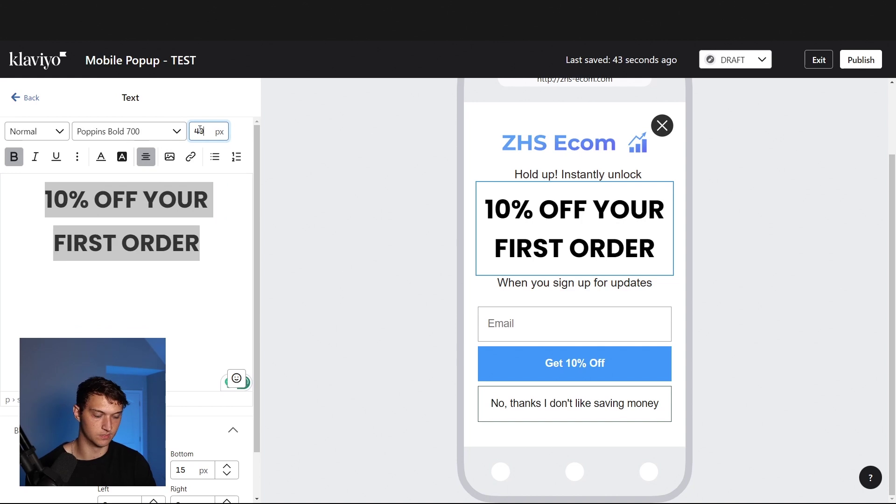
click(568, 279)
click(574, 146)
scroll(571, 328, up, 2)
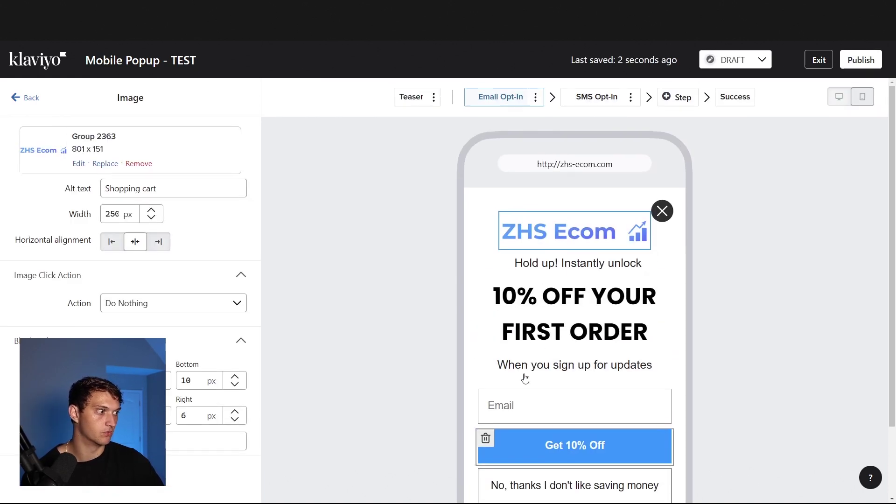
Examine the mobile layout of the SMS Opt-In and Success steps, including the Success step's button and logo.
click(607, 100)
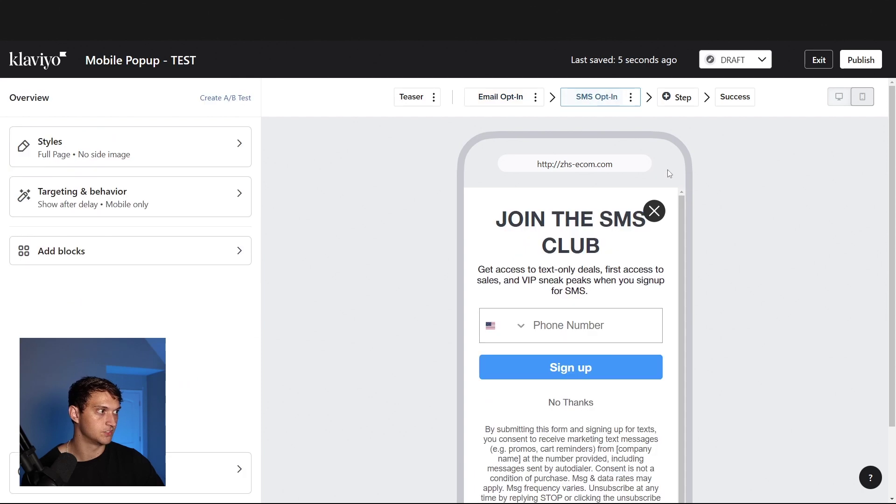
scroll(735, 236, down, 2)
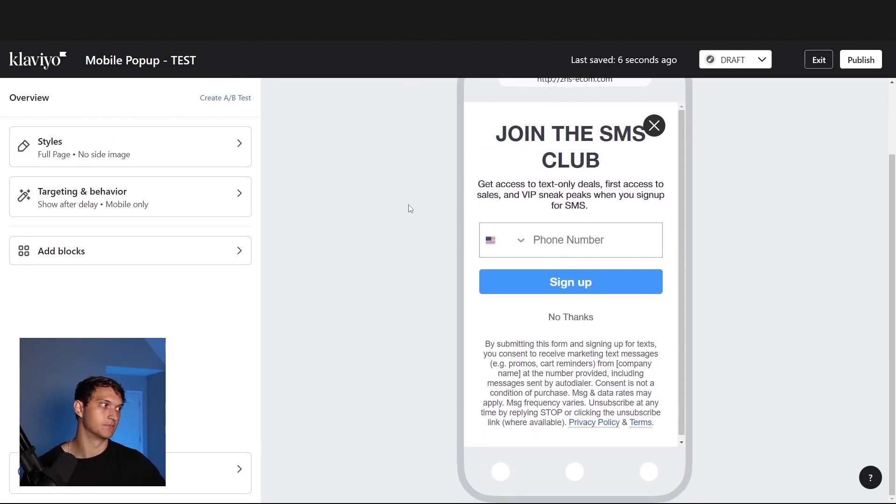
scroll(409, 205, up, 2)
scroll(707, 297, down, 1)
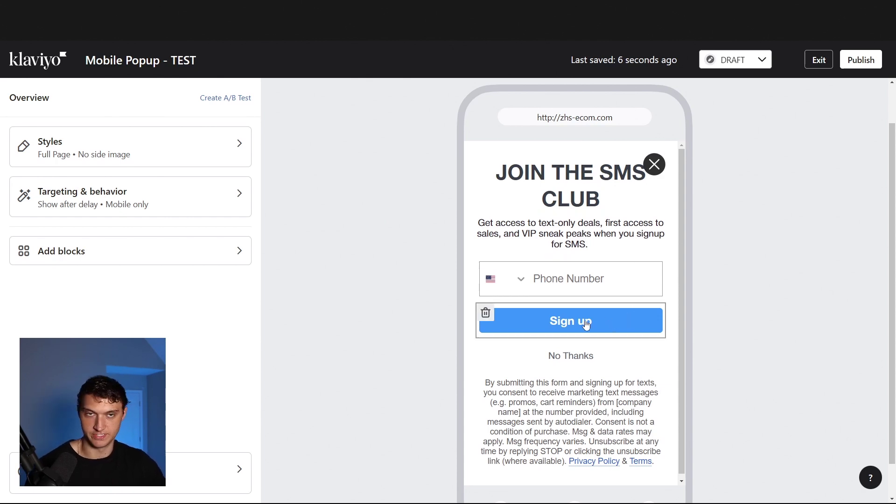
scroll(607, 299, up, 1)
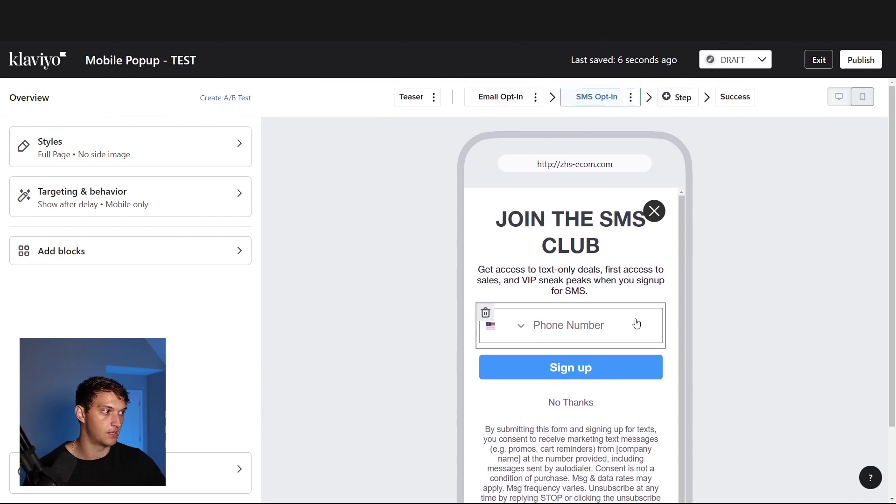
click(749, 101)
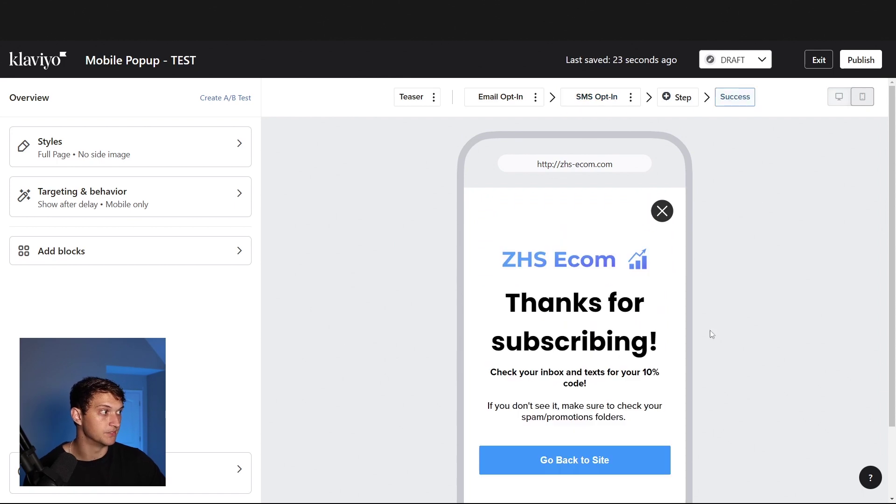
scroll(607, 373, down, 1)
click(599, 416)
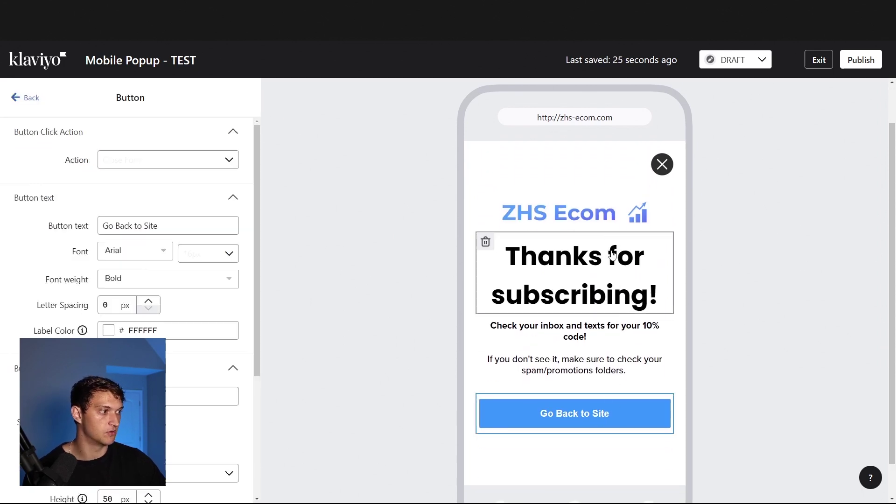
click(610, 220)
scroll(653, 252, up, 1)
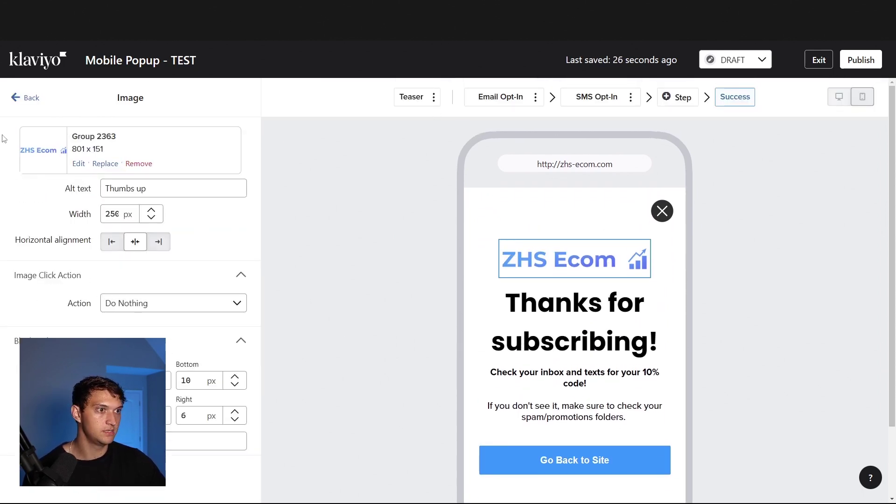
Turn off the "When visitor is exiting the page" display rule in the form's targeting and behavior.
click(32, 98)
click(215, 188)
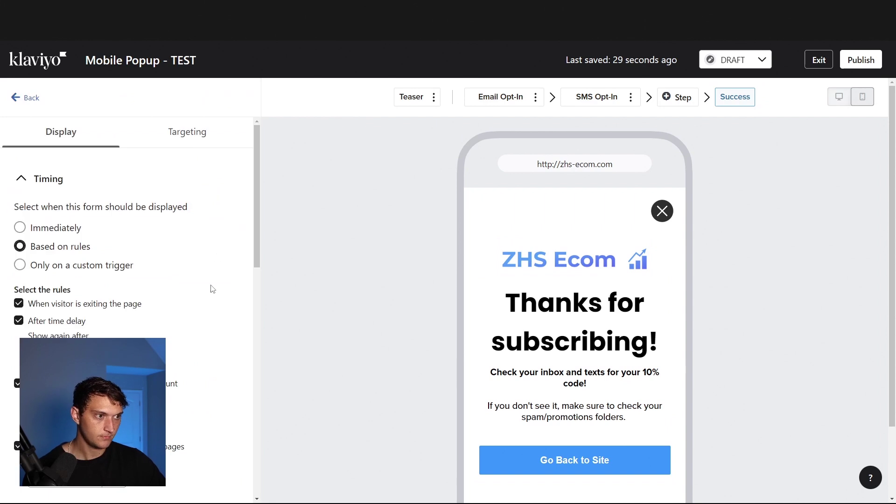
scroll(219, 278, down, 4)
scroll(66, 210, up, 2)
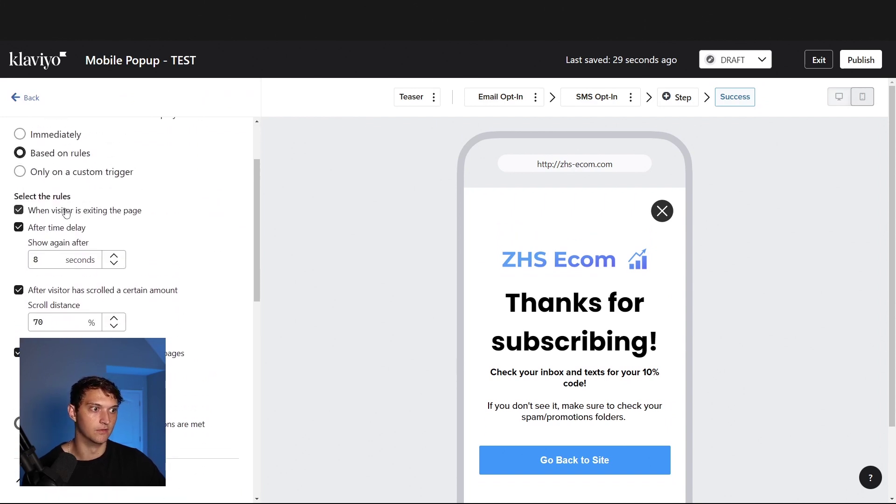
click(65, 213)
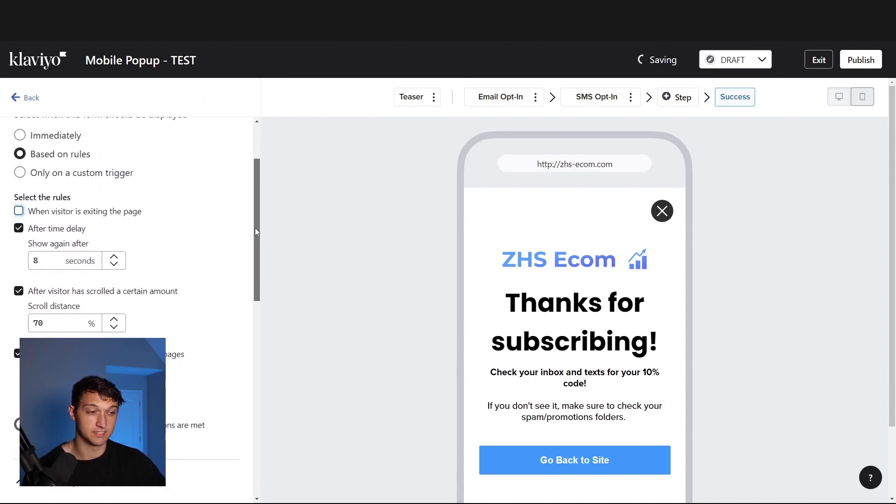
drag(256, 231, 255, 227)
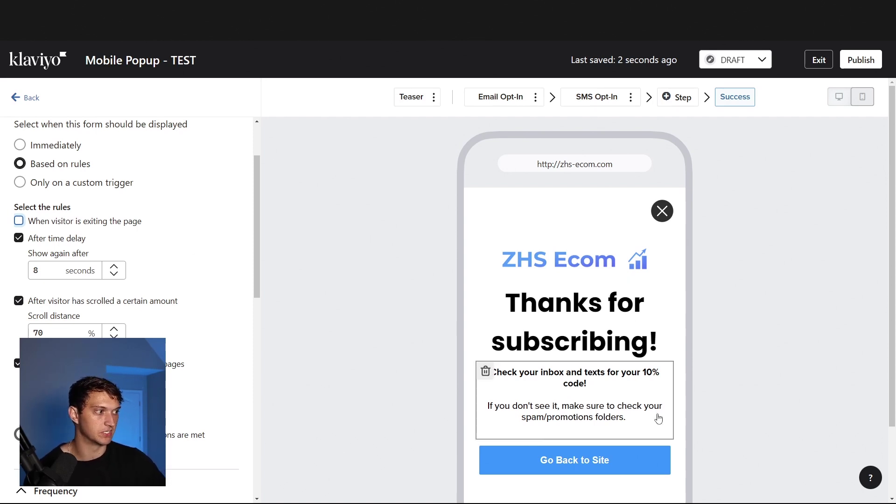
scroll(683, 437, down, 2)
scroll(457, 163, up, 1)
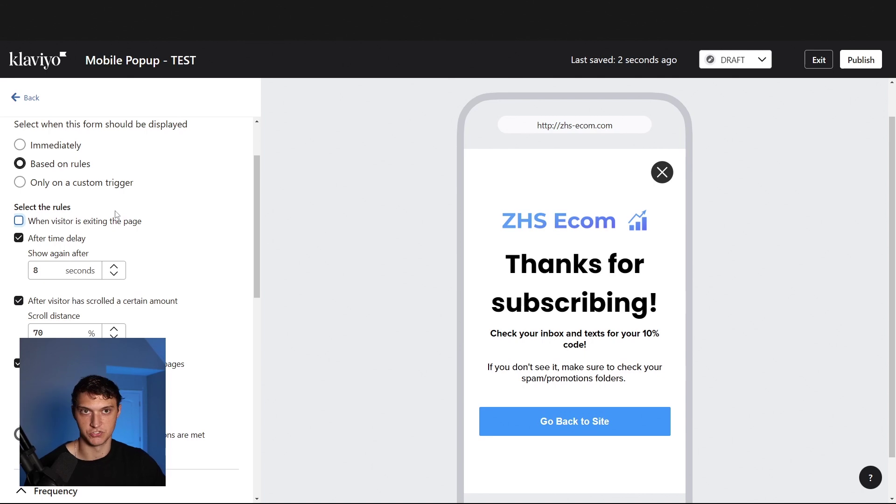
scroll(158, 247, down, 2)
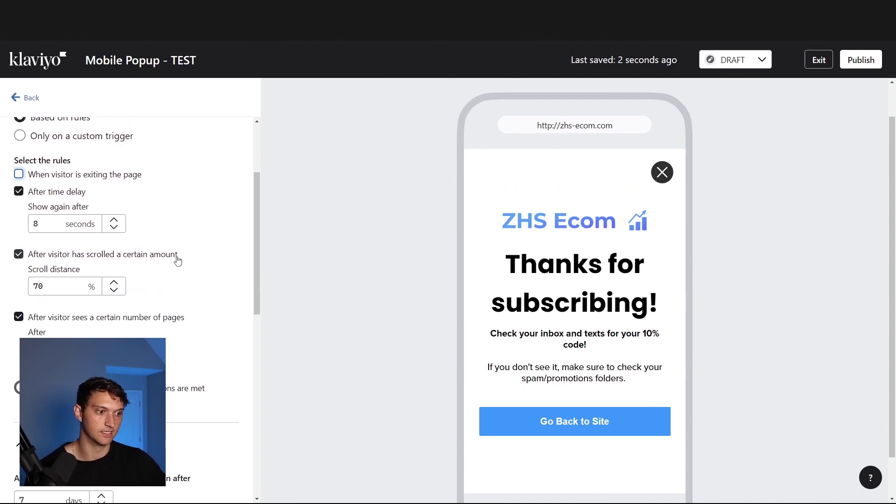
scroll(206, 243, up, 4)
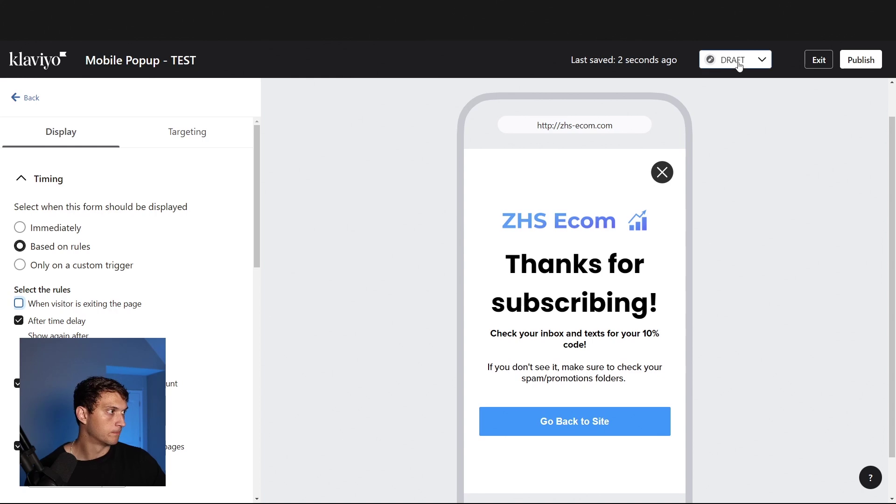
Publish the "Mobile Popup - TEST" form and exit to the sign-up forms list.
click(861, 60)
click(812, 139)
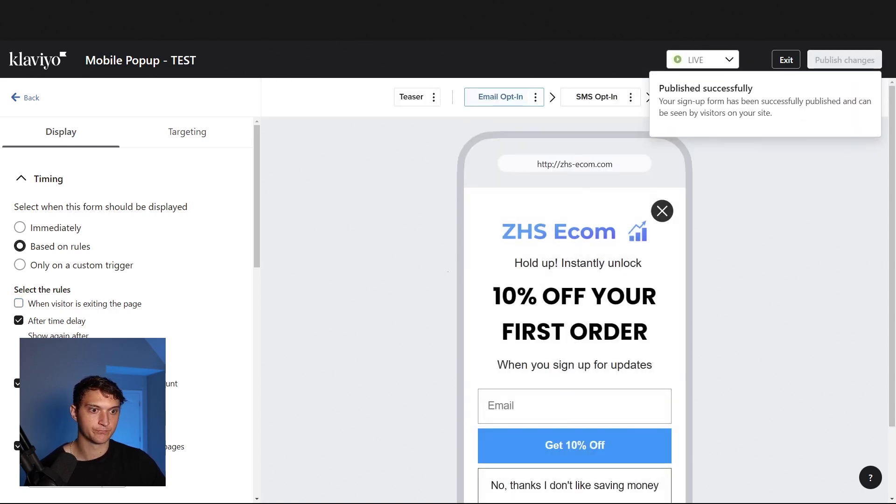
click(786, 60)
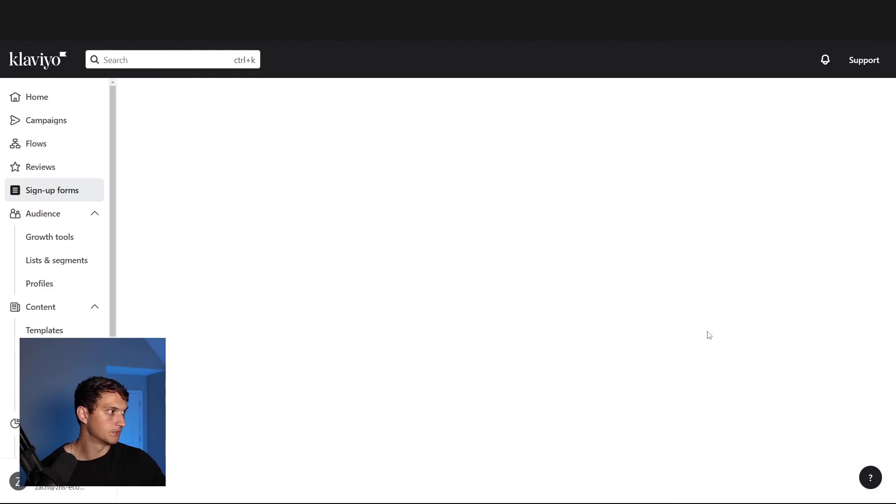